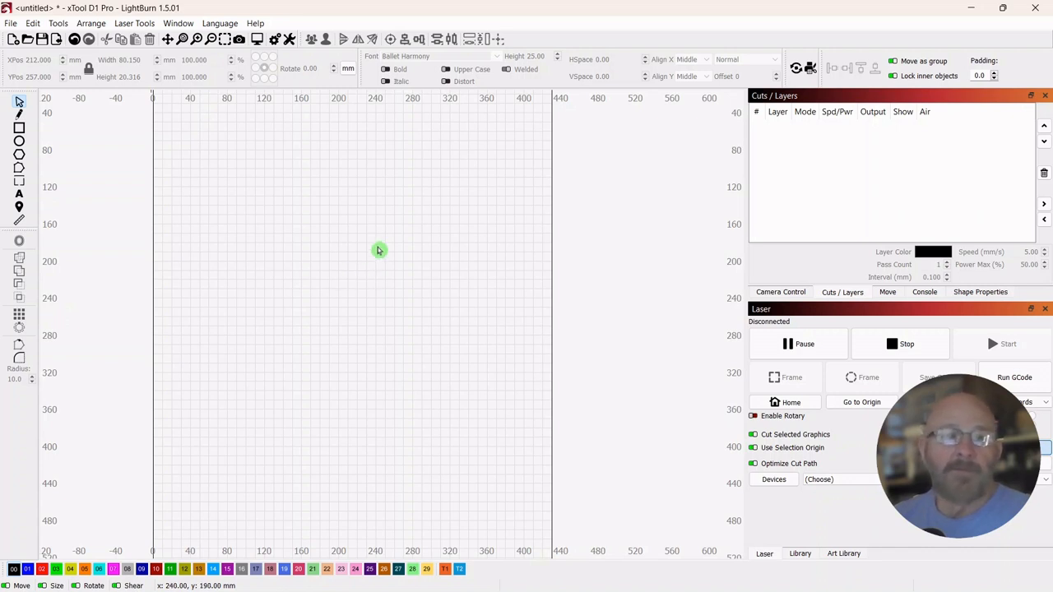
Add the text "Welcome" to the workspace in the Ballet Harmony font at 25 mm height with Welded on.
{"action": "left_click", "coordinate": [20, 197]}
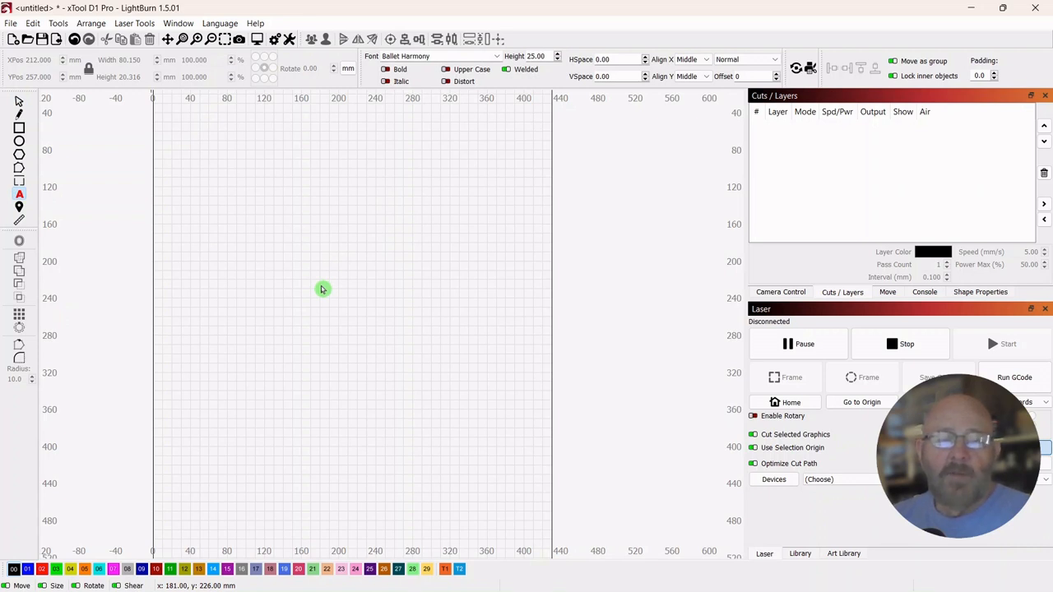
{"action": "left_click", "coordinate": [232, 222]}
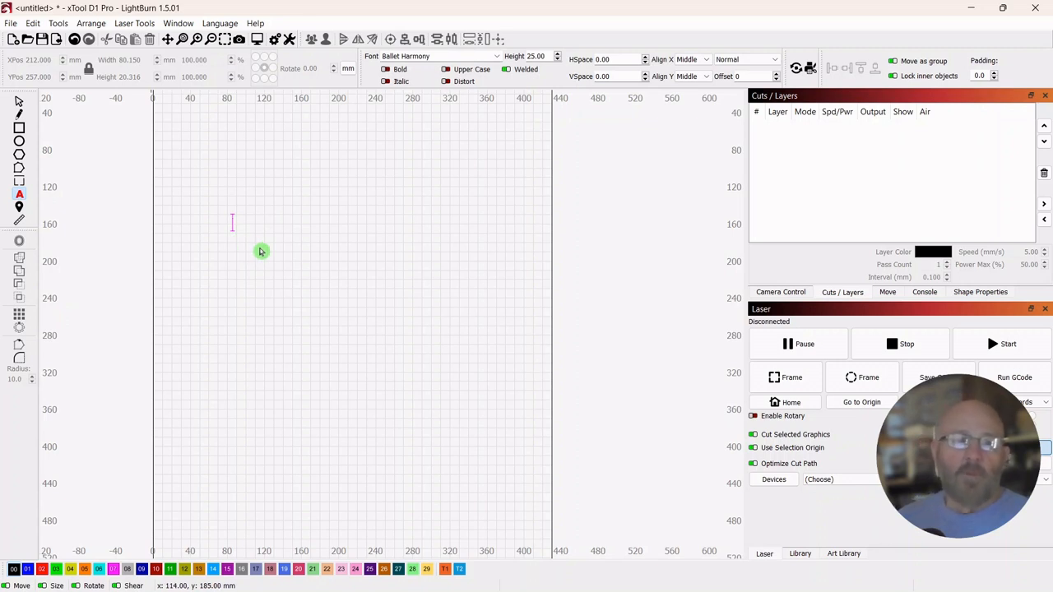
{"action": "type", "text": "W"}
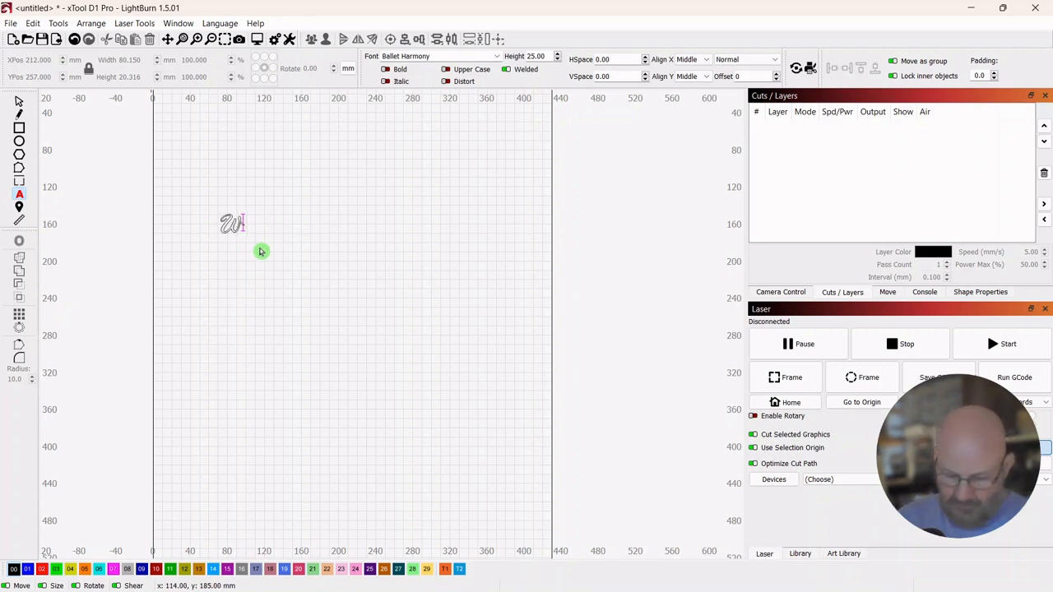
{"action": "type", "text": "elcome"}
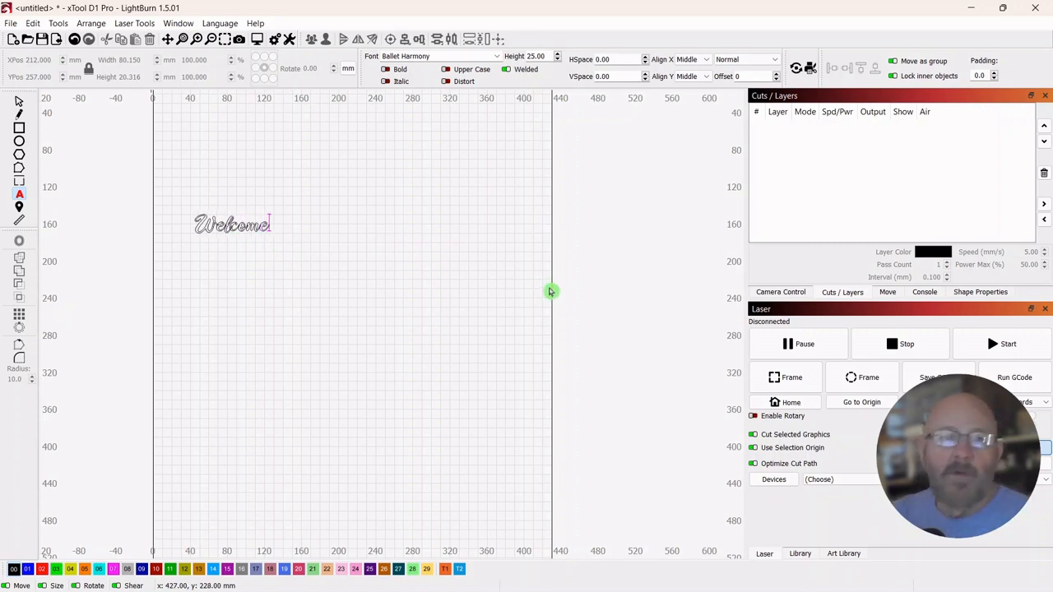
{"action": "scroll", "coordinate": [317, 288], "scroll_direction": "up", "scroll_amount": 3}
{"action": "left_click_drag", "start_coordinate": [296, 246], "coordinate": [590, 331]}
{"action": "scroll", "coordinate": [556, 343], "scroll_direction": "up", "scroll_amount": 3}
{"action": "left_click_drag", "start_coordinate": [552, 295], "coordinate": [488, 295]}
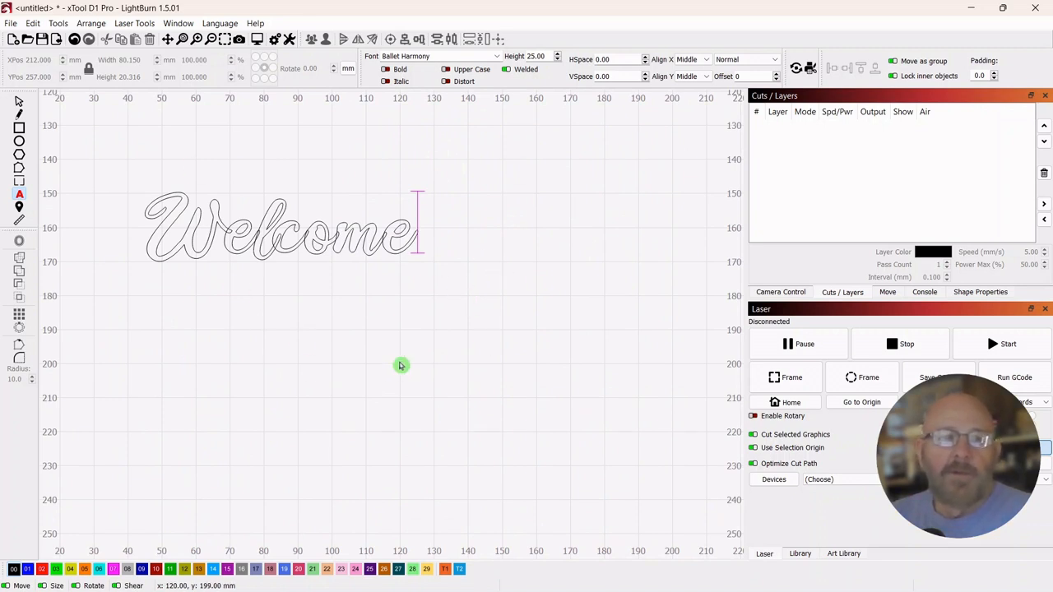
{"action": "scroll", "coordinate": [343, 328], "scroll_direction": "up", "scroll_amount": 3}
{"action": "left_click_drag", "start_coordinate": [337, 278], "coordinate": [486, 372]}
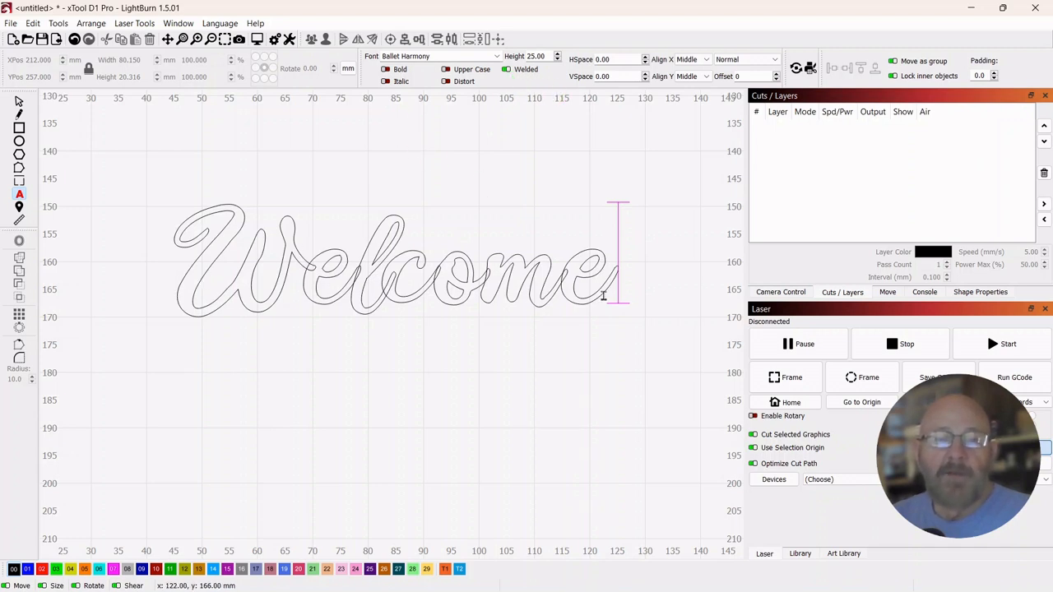
{"action": "left_click", "coordinate": [18, 104]}
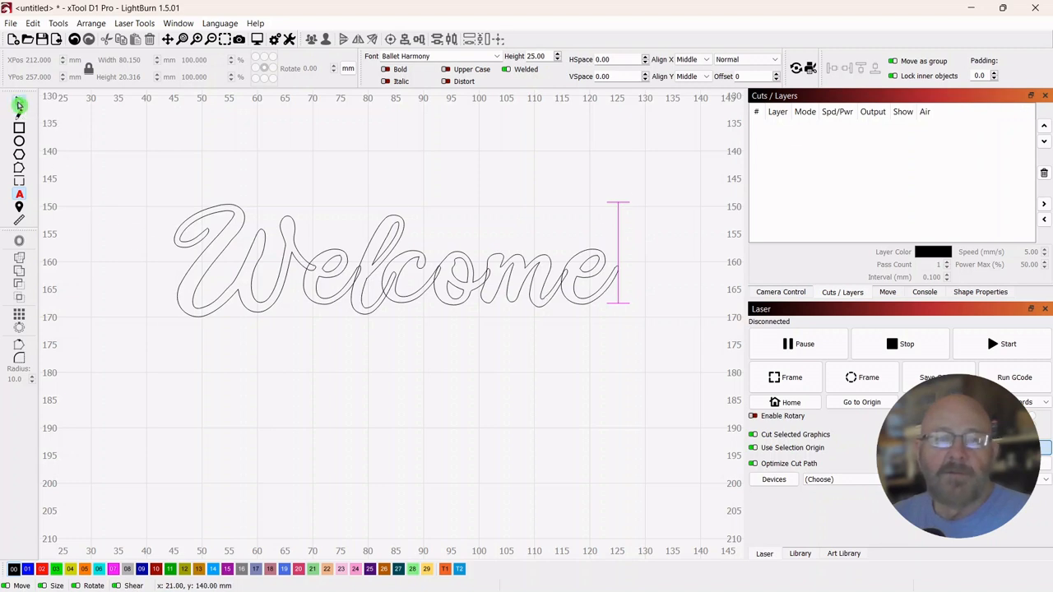
{"action": "left_click", "coordinate": [346, 395]}
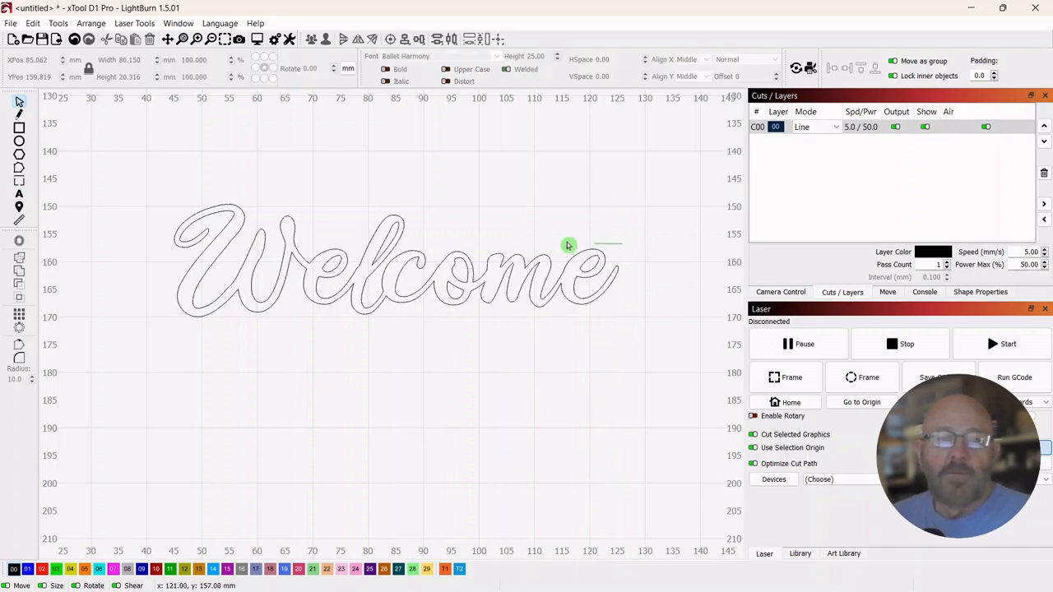
Move the Welcome text up to about X 73, Y 138 mm.
{"action": "left_click", "coordinate": [376, 282]}
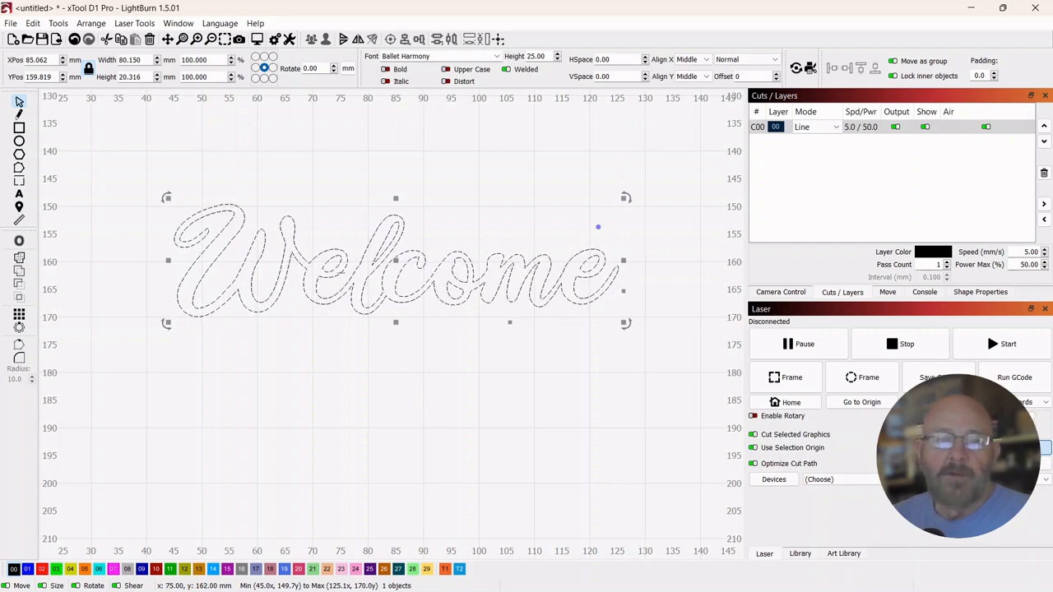
{"action": "scroll", "coordinate": [331, 260], "scroll_direction": "up", "scroll_amount": 5}
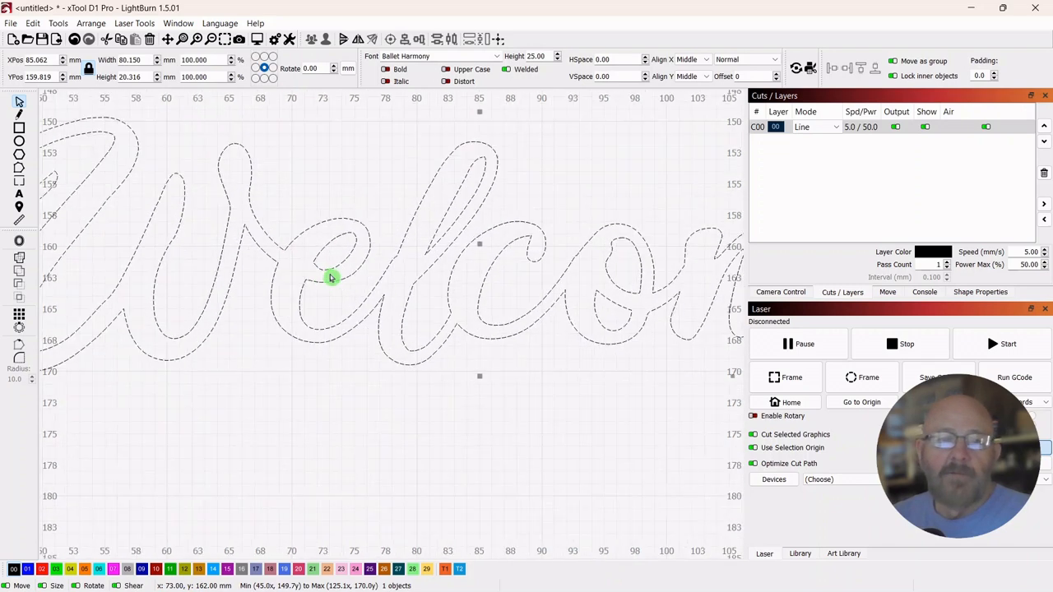
{"action": "scroll", "coordinate": [336, 248], "scroll_direction": "down", "scroll_amount": 4}
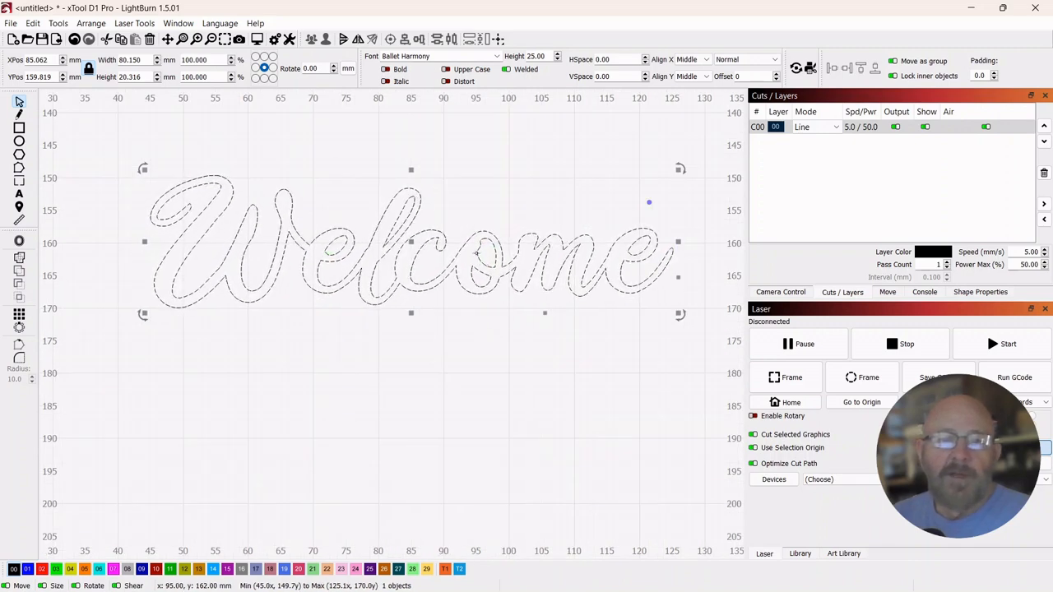
{"action": "left_click", "coordinate": [447, 383]}
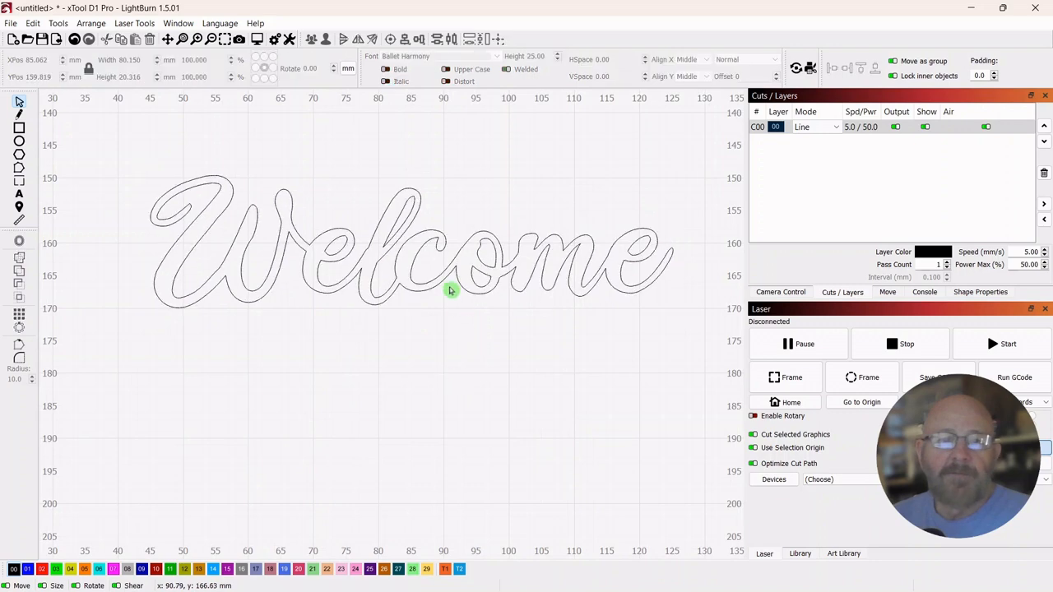
{"action": "scroll", "coordinate": [449, 287], "scroll_direction": "down", "scroll_amount": 2}
{"action": "scroll", "coordinate": [449, 287], "scroll_direction": "down", "scroll_amount": 1}
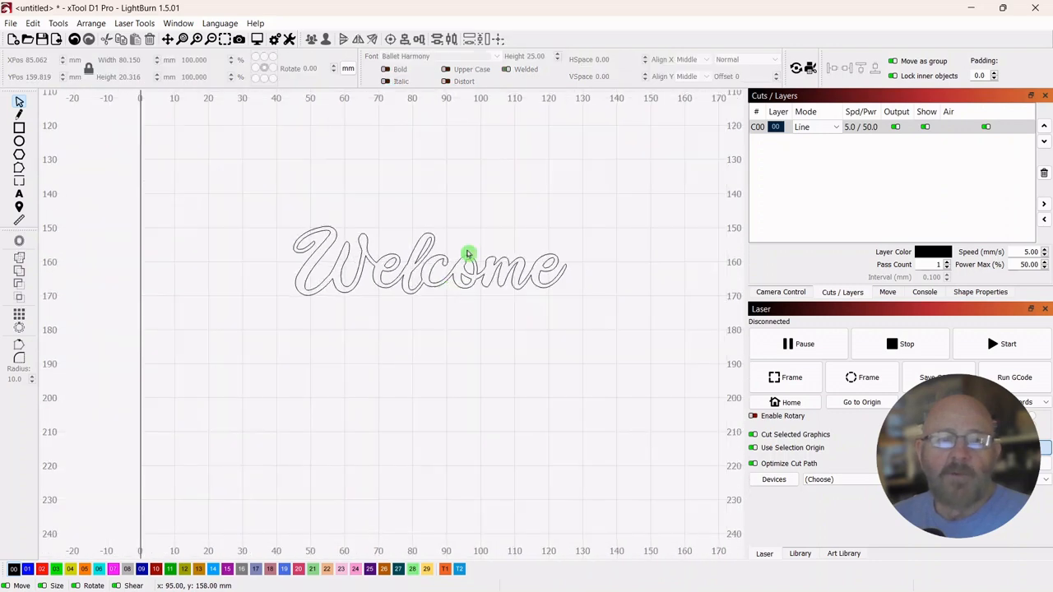
{"action": "left_click", "coordinate": [416, 285]}
{"action": "left_click_drag", "start_coordinate": [422, 264], "coordinate": [381, 191]}
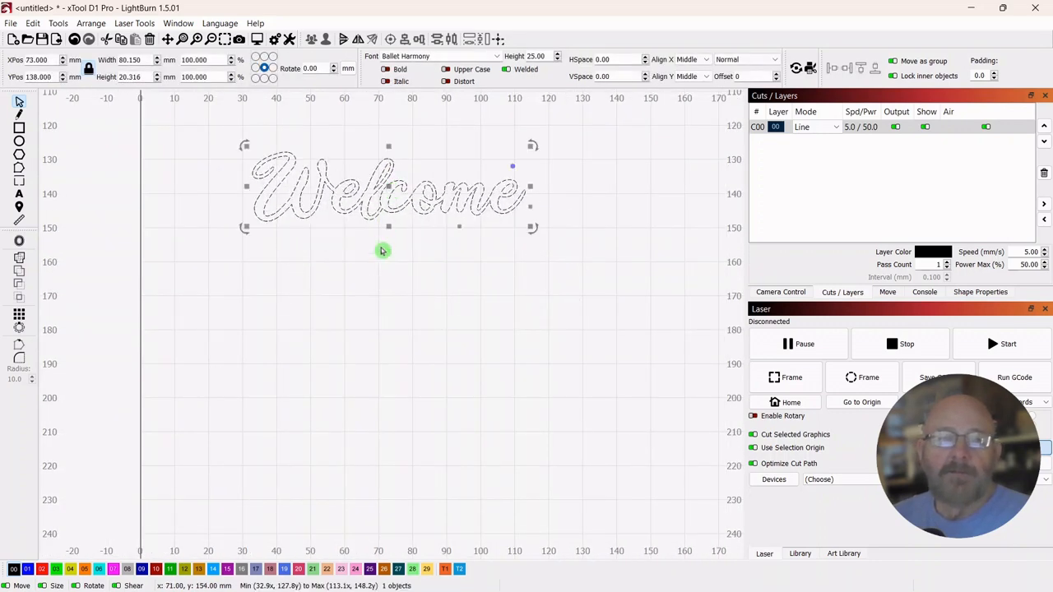
Add a second "Welcome" text below the first one in the Brush Script MT font at 25 mm height.
{"action": "left_click_drag", "start_coordinate": [412, 295], "coordinate": [360, 345]}
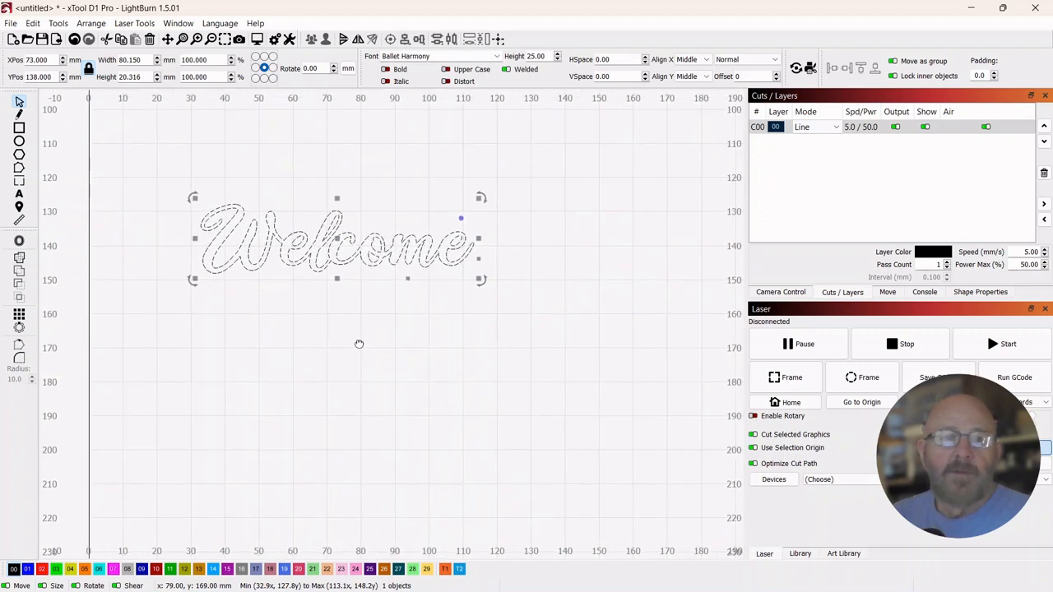
{"action": "left_click", "coordinate": [18, 198]}
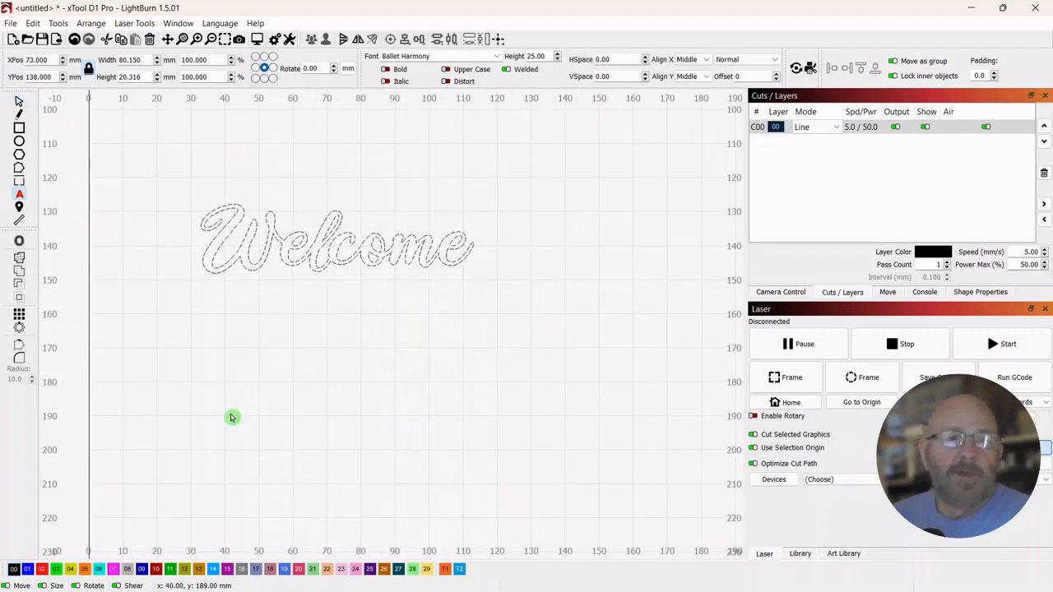
{"action": "left_click", "coordinate": [206, 374]}
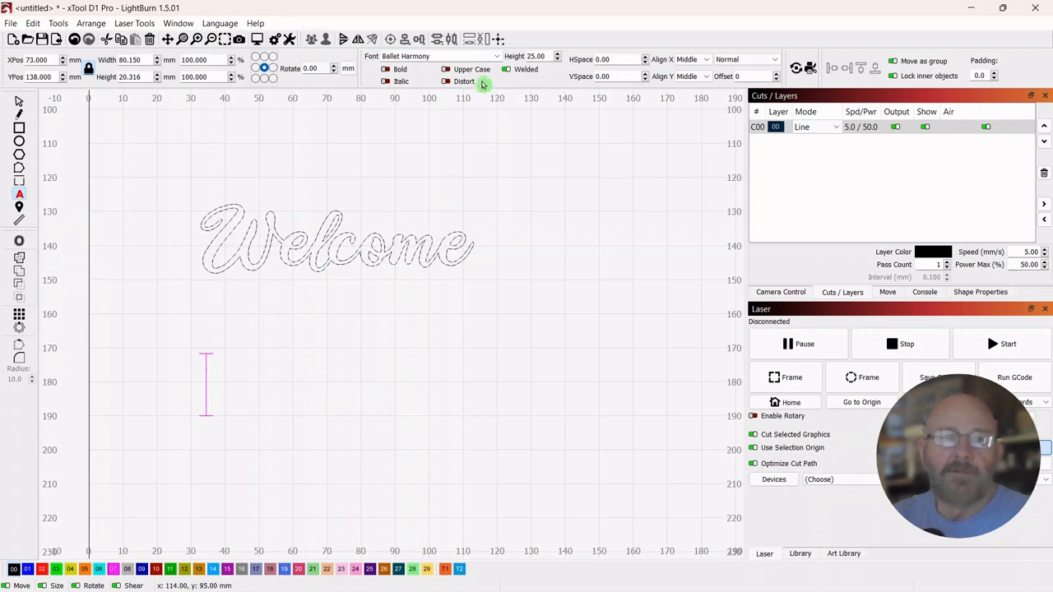
{"action": "left_click", "coordinate": [496, 59]}
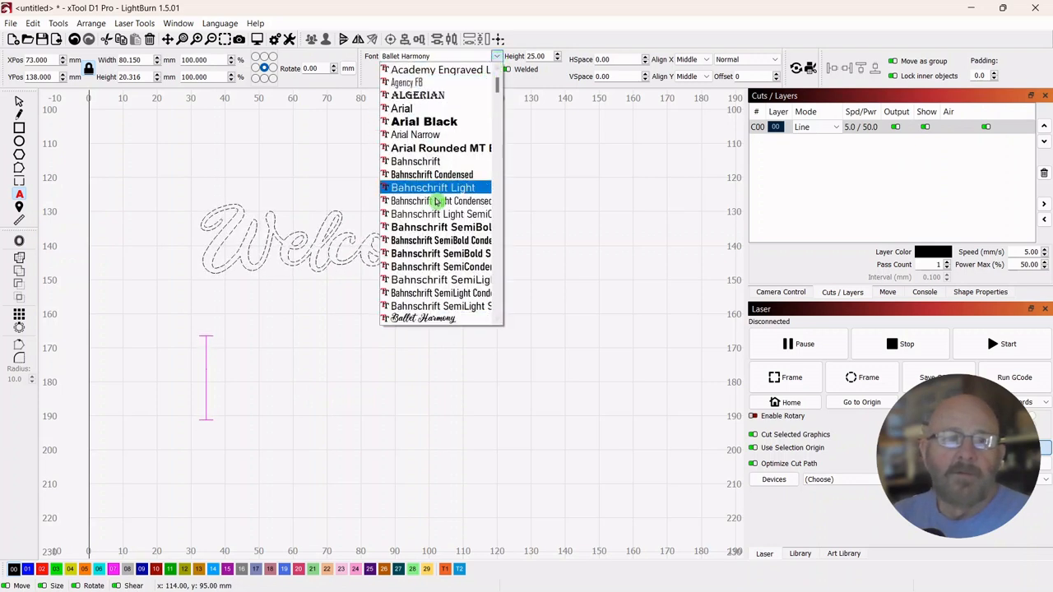
{"action": "scroll", "coordinate": [444, 185], "scroll_direction": "down", "scroll_amount": 2}
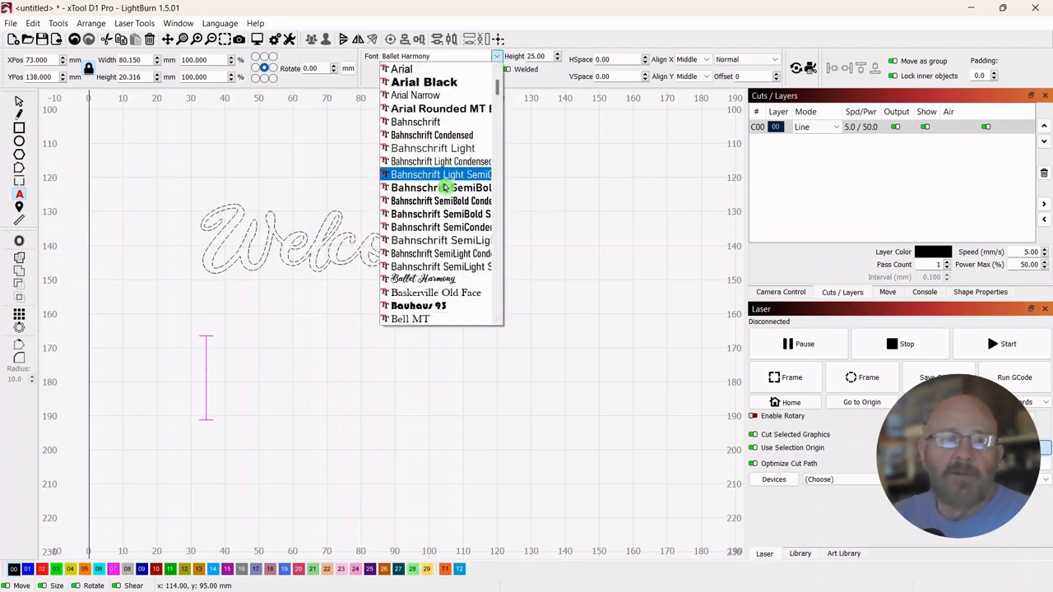
{"action": "scroll", "coordinate": [445, 189], "scroll_direction": "down", "scroll_amount": 4}
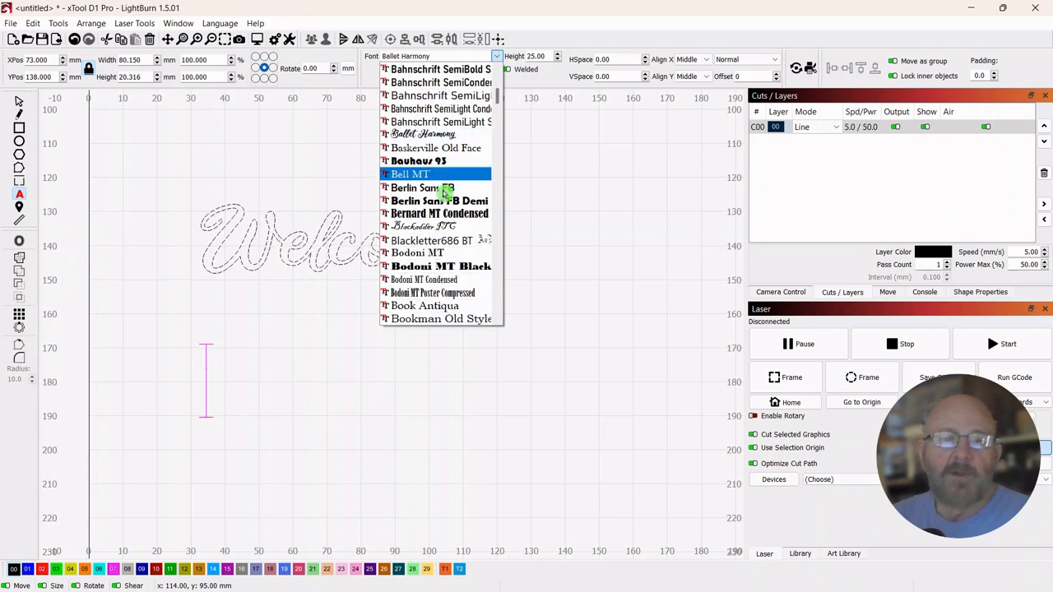
{"action": "scroll", "coordinate": [444, 194], "scroll_direction": "down", "scroll_amount": 1}
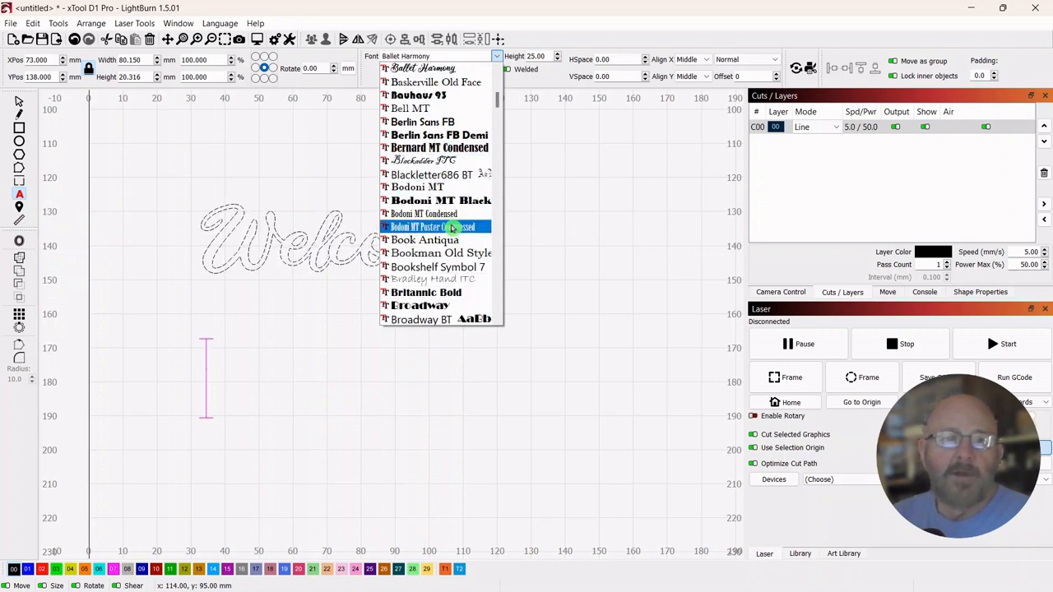
{"action": "scroll", "coordinate": [454, 229], "scroll_direction": "down", "scroll_amount": 1}
{"action": "scroll", "coordinate": [452, 226], "scroll_direction": "down", "scroll_amount": 1}
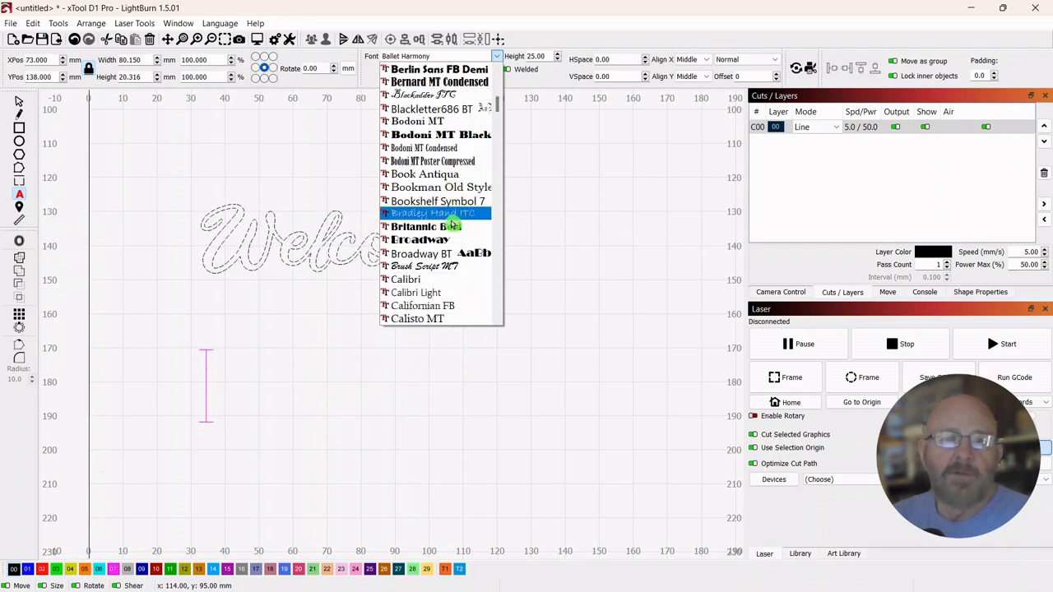
{"action": "left_click", "coordinate": [435, 267]}
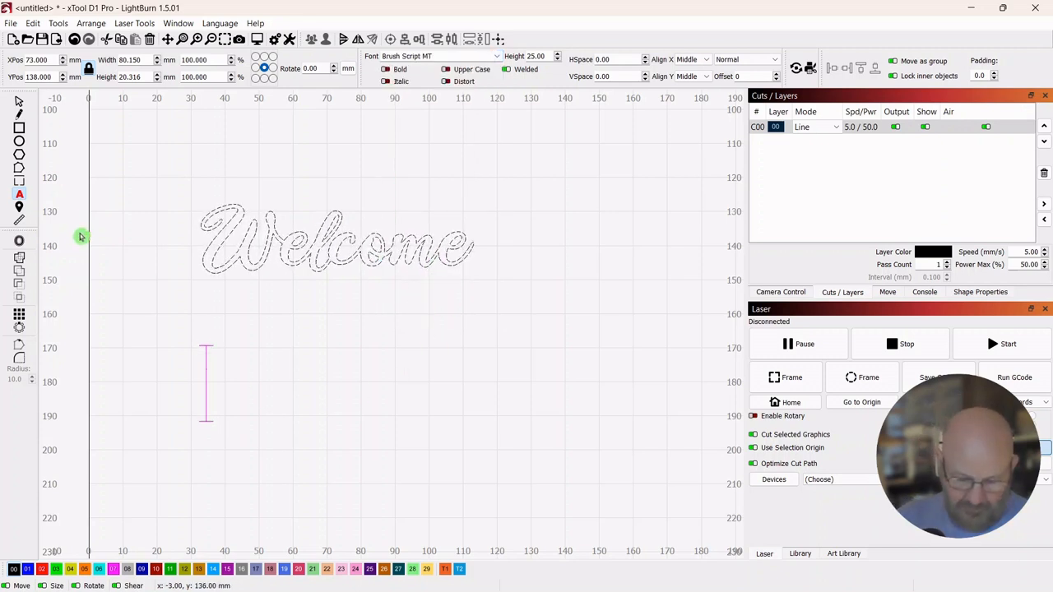
{"action": "type", "text": "W"}
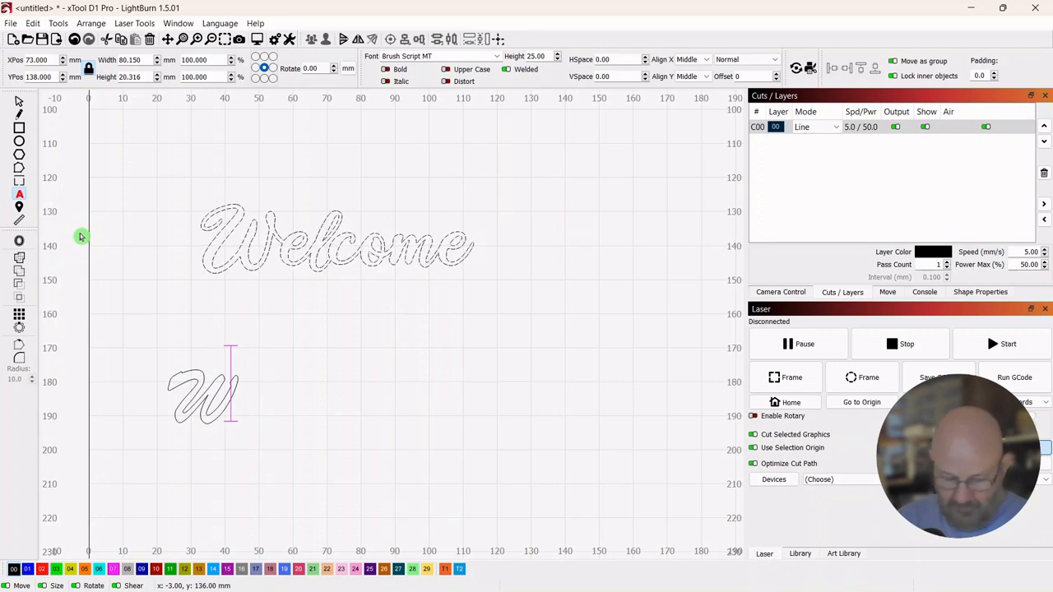
{"action": "type", "text": "elcome"}
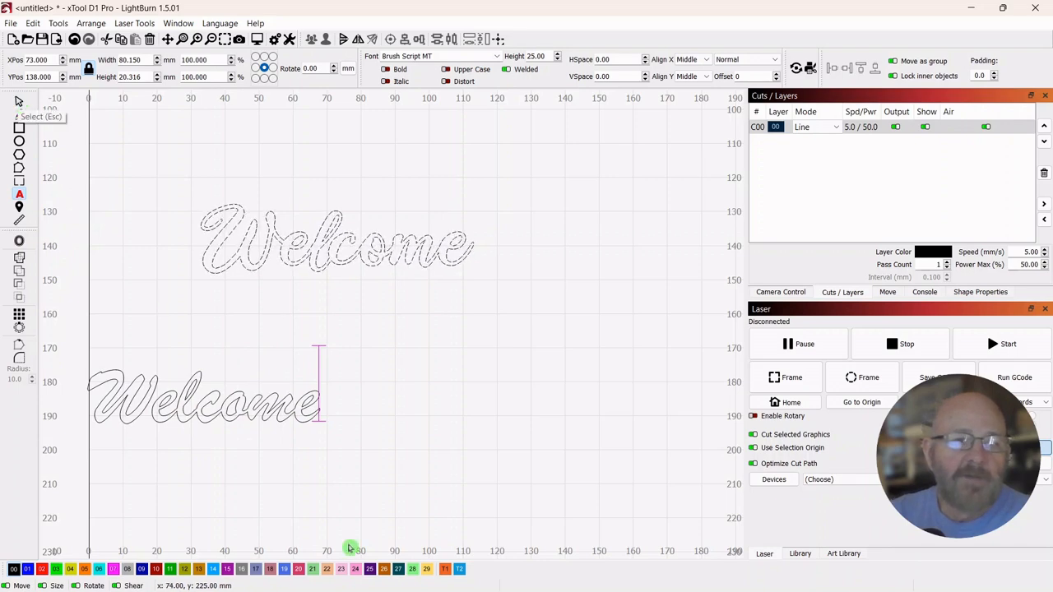
{"action": "scroll", "coordinate": [345, 449], "scroll_direction": "up", "scroll_amount": 4}
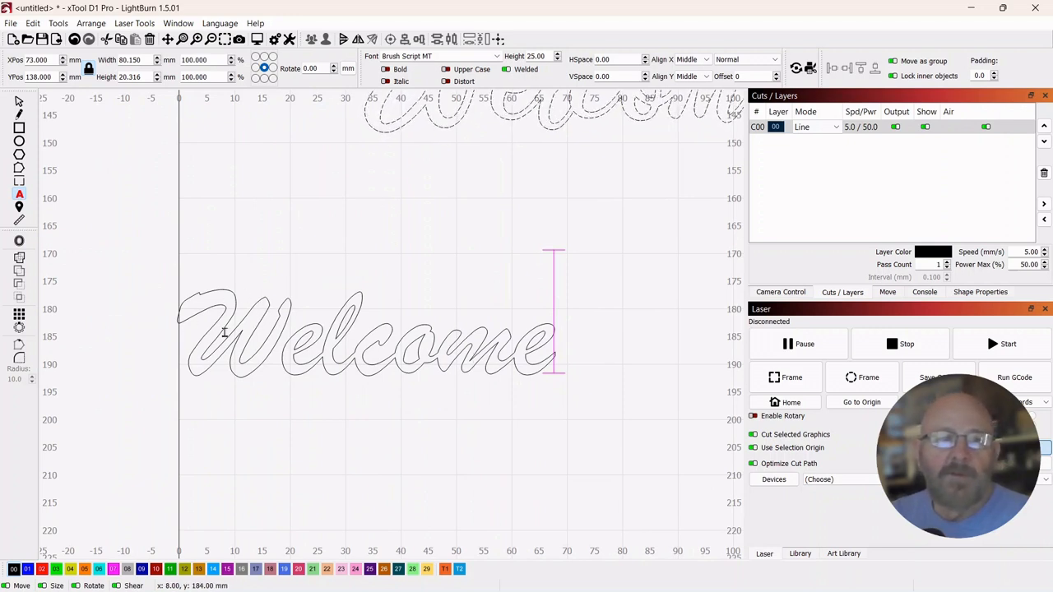
{"action": "left_click", "coordinate": [18, 104]}
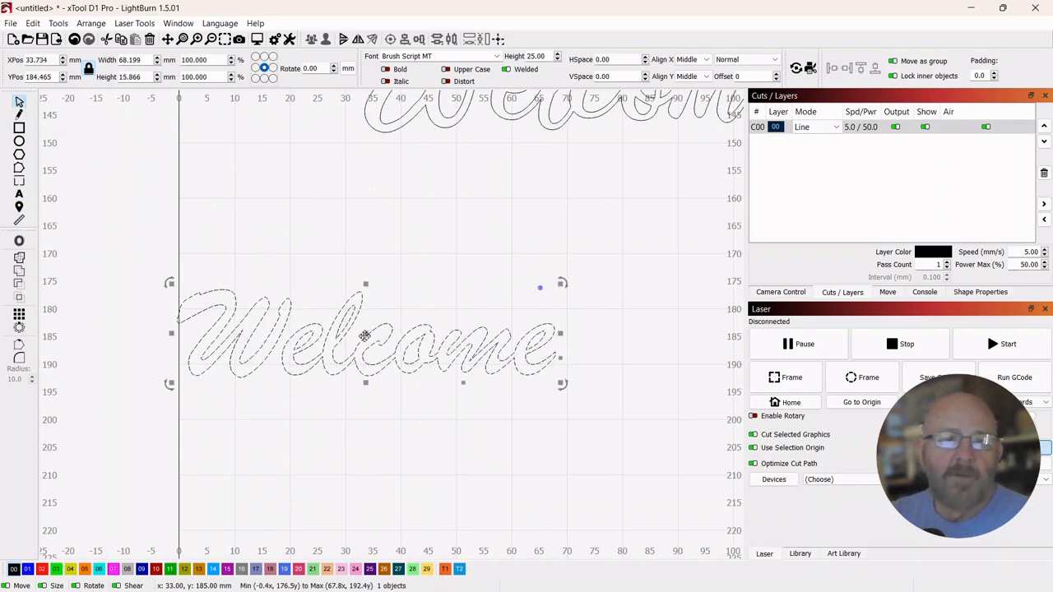
Move the Brush Script MT text directly beneath the first Welcome, to about X 74, Y 165 mm.
{"action": "left_click_drag", "start_coordinate": [365, 334], "coordinate": [524, 252]}
{"action": "left_click_drag", "start_coordinate": [546, 373], "coordinate": [413, 447]}
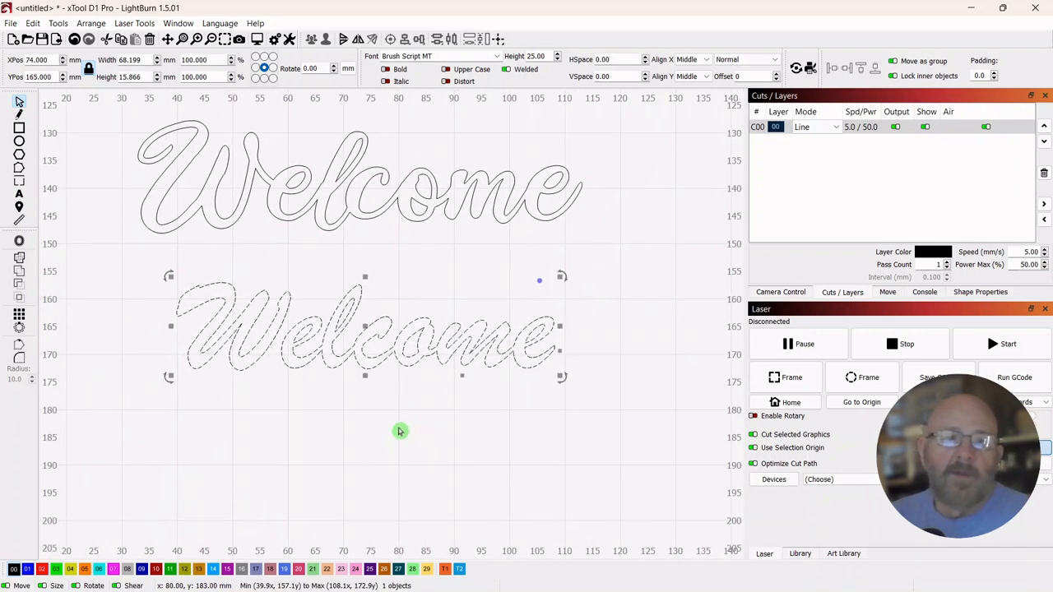
{"action": "scroll", "coordinate": [356, 433], "scroll_direction": "up", "scroll_amount": 1}
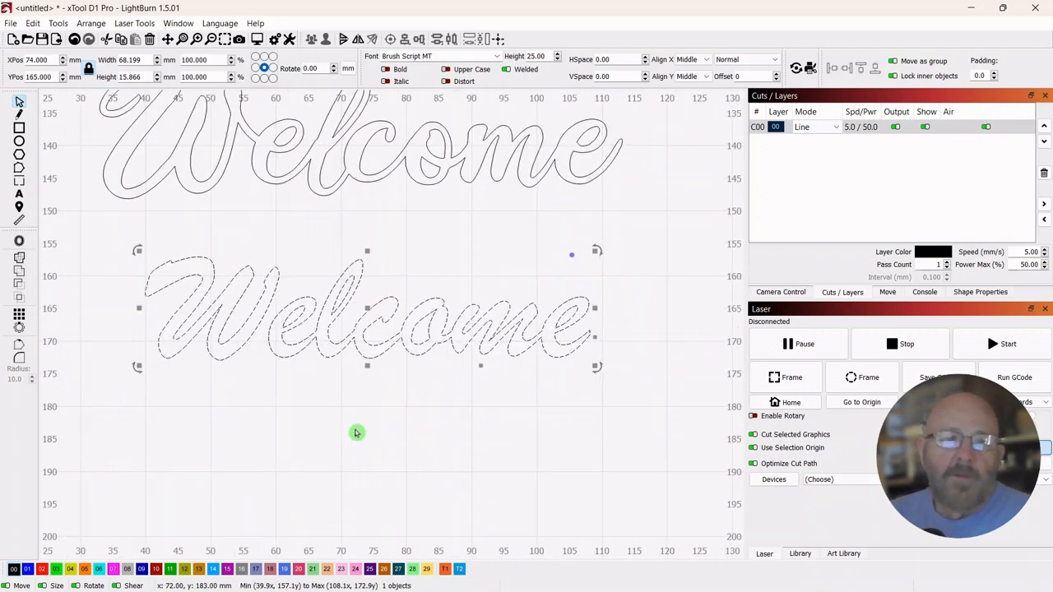
{"action": "left_click", "coordinate": [432, 405]}
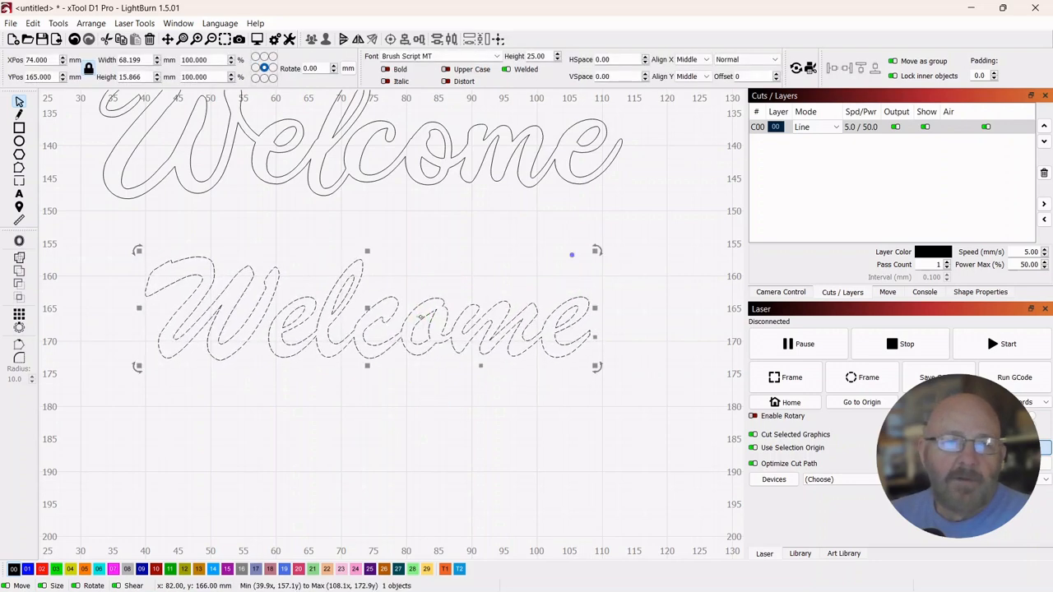
{"action": "left_click", "coordinate": [366, 419]}
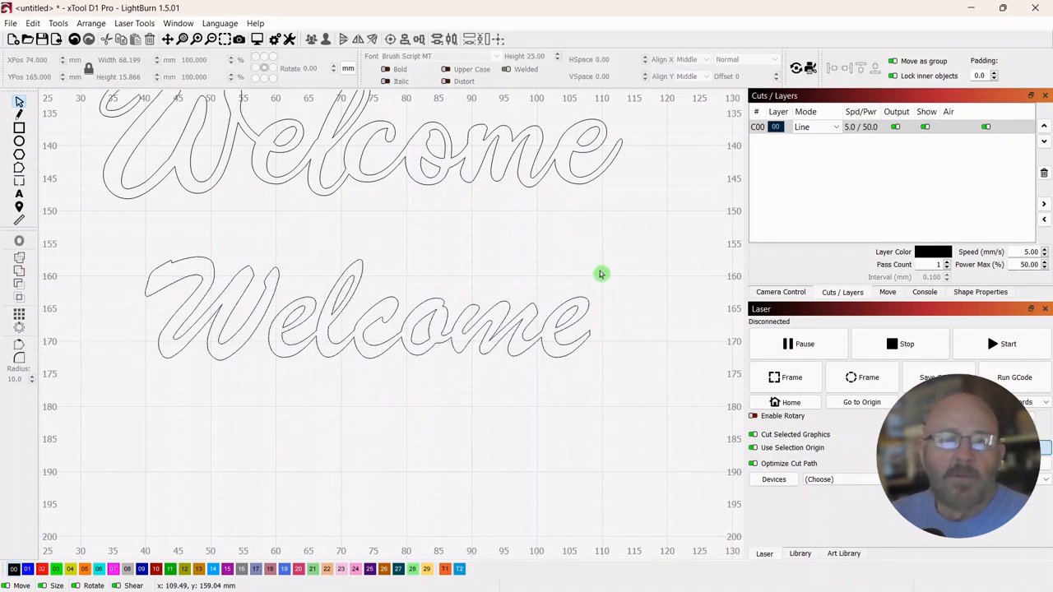
Convert the lower Brush Script MT Welcome text to a path and deselect it.
{"action": "left_click_drag", "start_coordinate": [611, 264], "coordinate": [188, 376]}
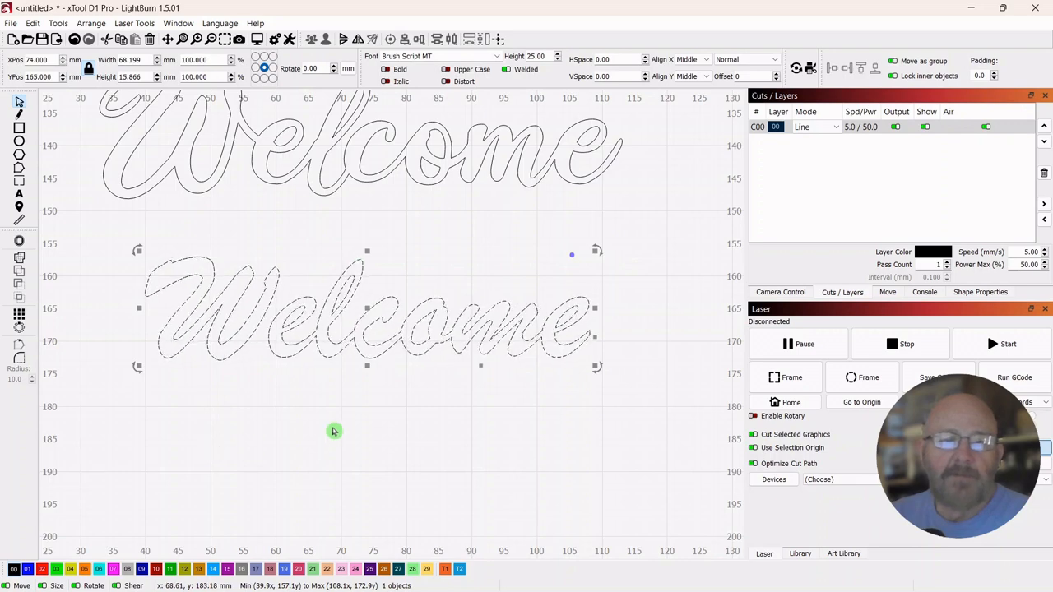
{"action": "right_click", "coordinate": [369, 308]}
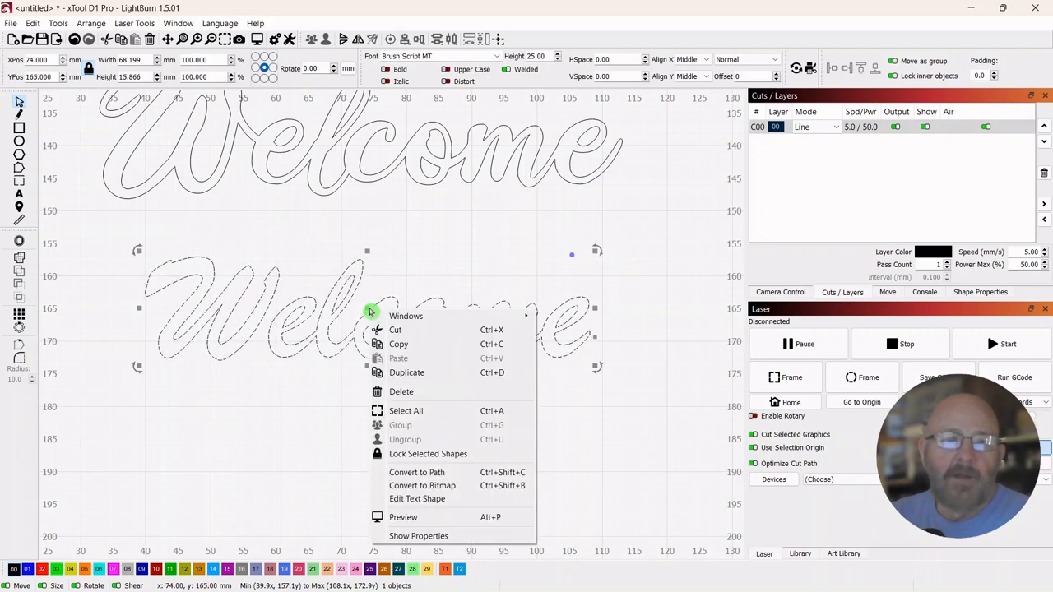
{"action": "left_click", "coordinate": [409, 474]}
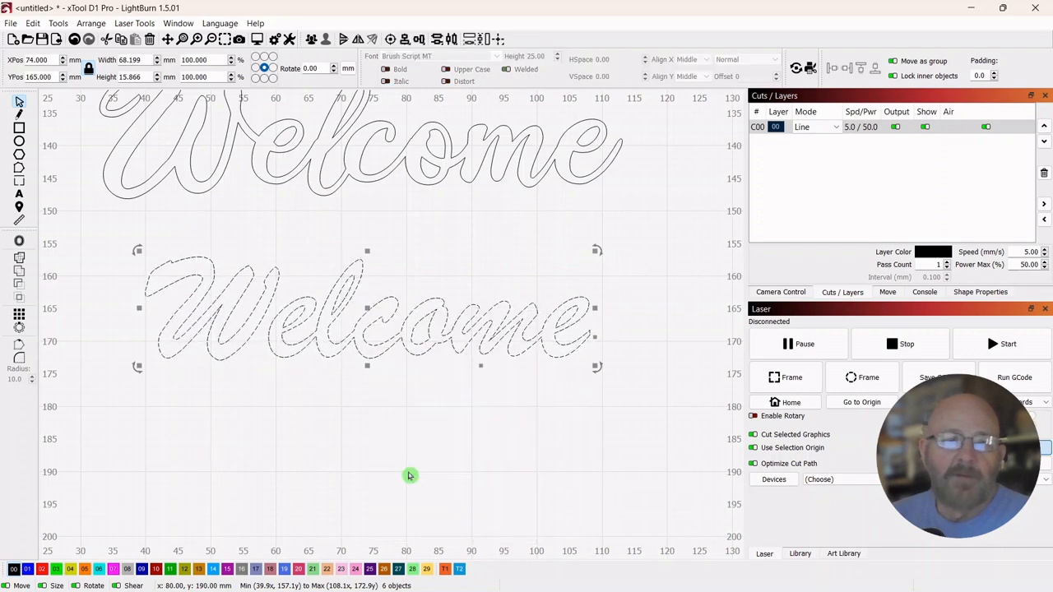
{"action": "left_click", "coordinate": [362, 409]}
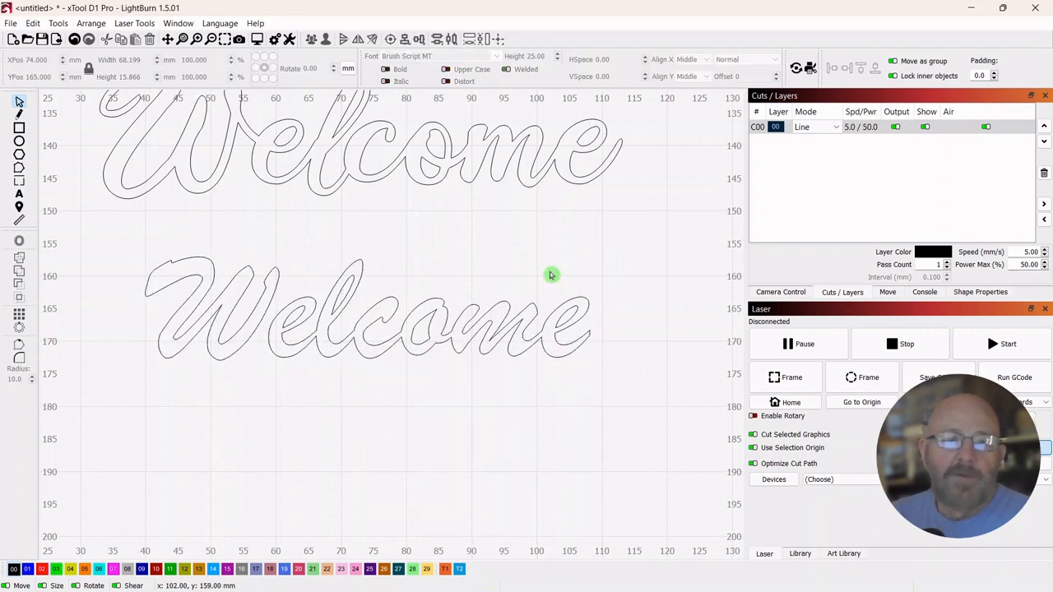
Examine how the lower Welcome is split by selecting its W outline and its "elcome" outline separately.
{"action": "left_click", "coordinate": [500, 310]}
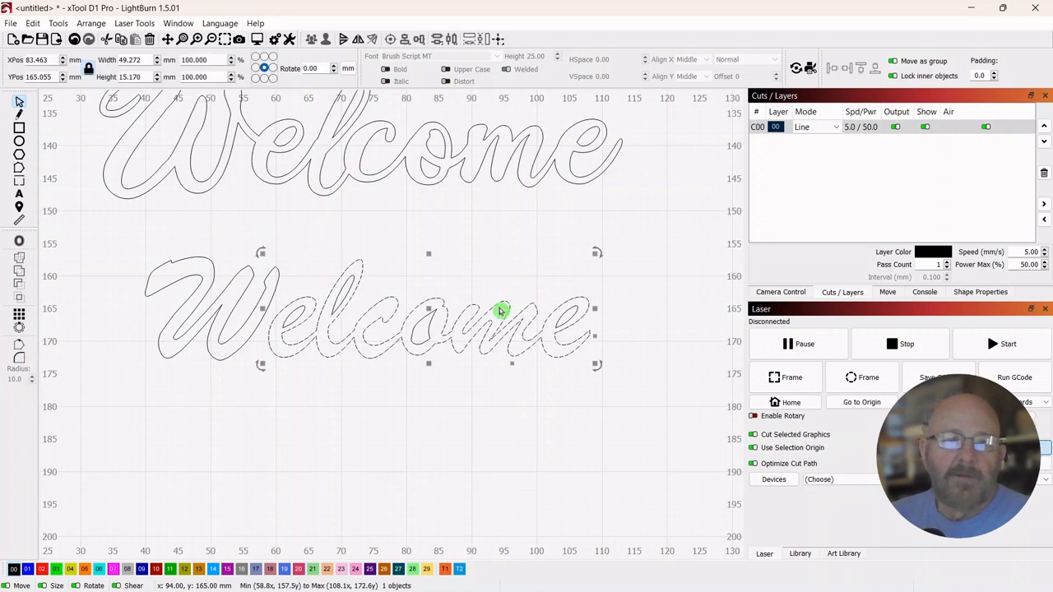
{"action": "left_click", "coordinate": [417, 463]}
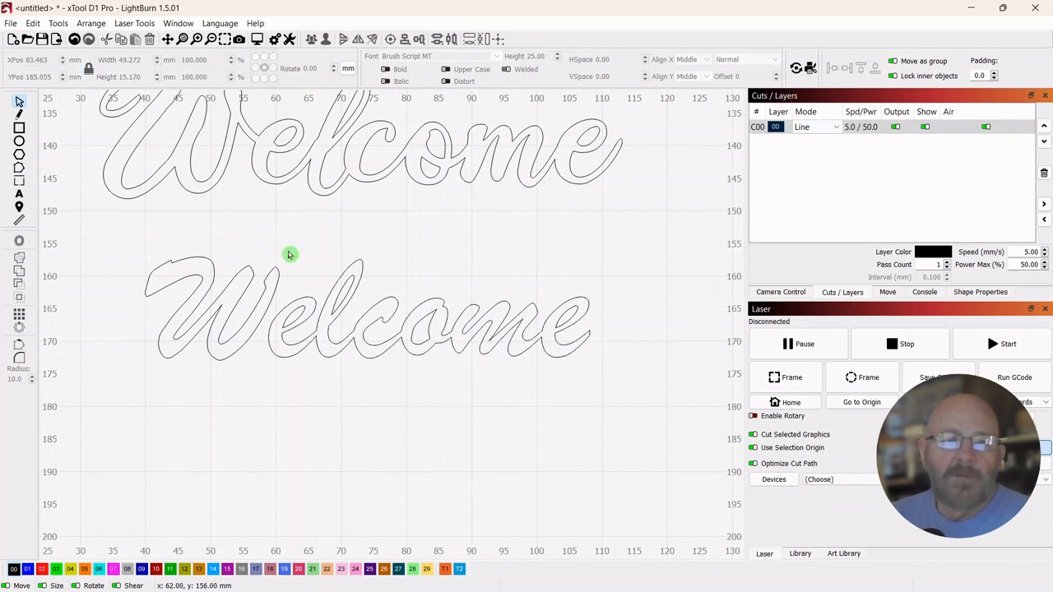
{"action": "left_click", "coordinate": [218, 280]}
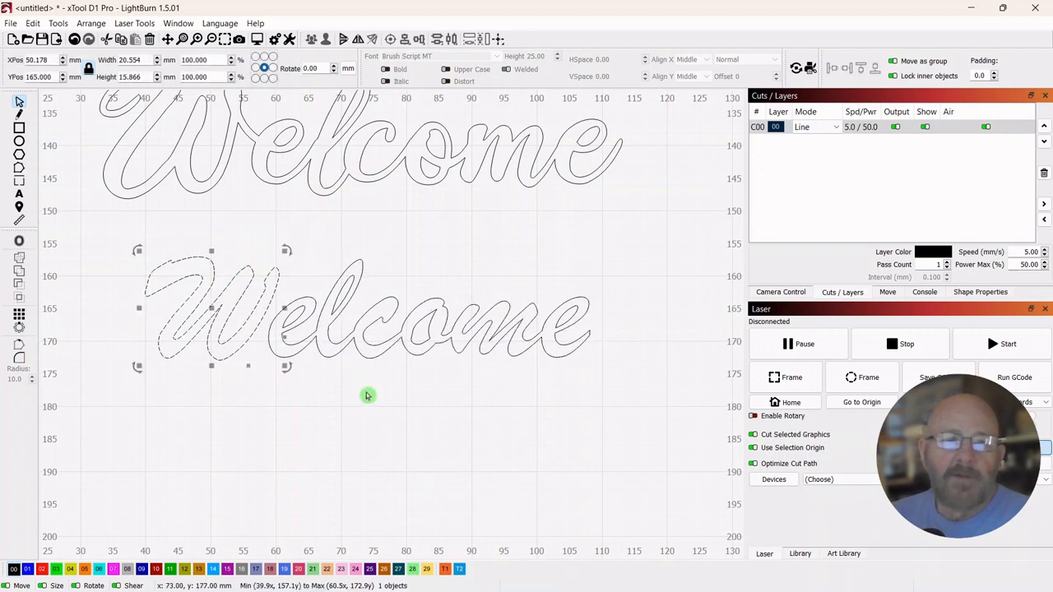
{"action": "left_click_drag", "start_coordinate": [383, 256], "coordinate": [338, 284]}
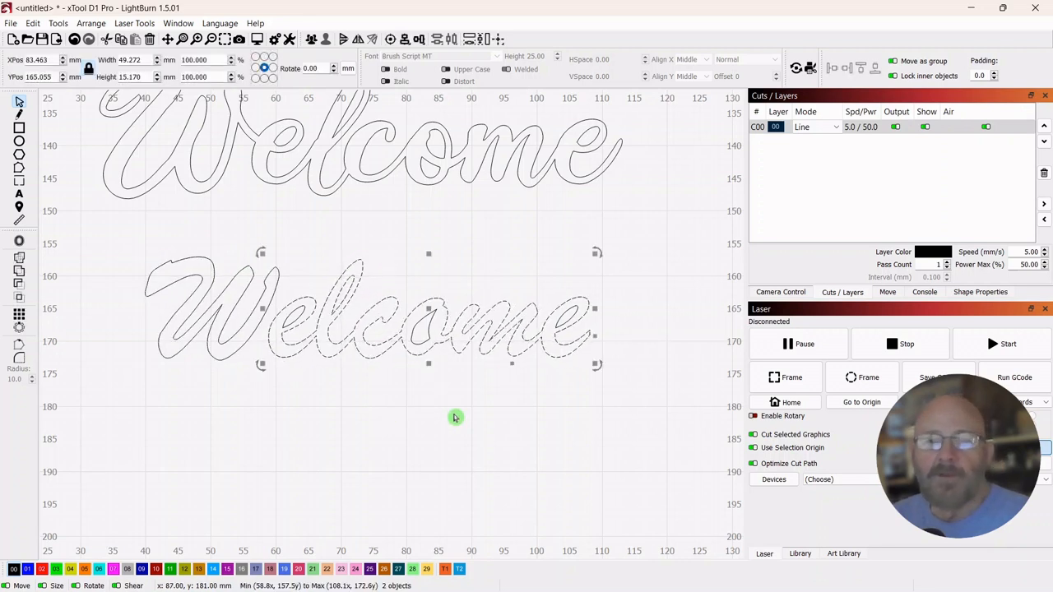
{"action": "left_click", "coordinate": [455, 417]}
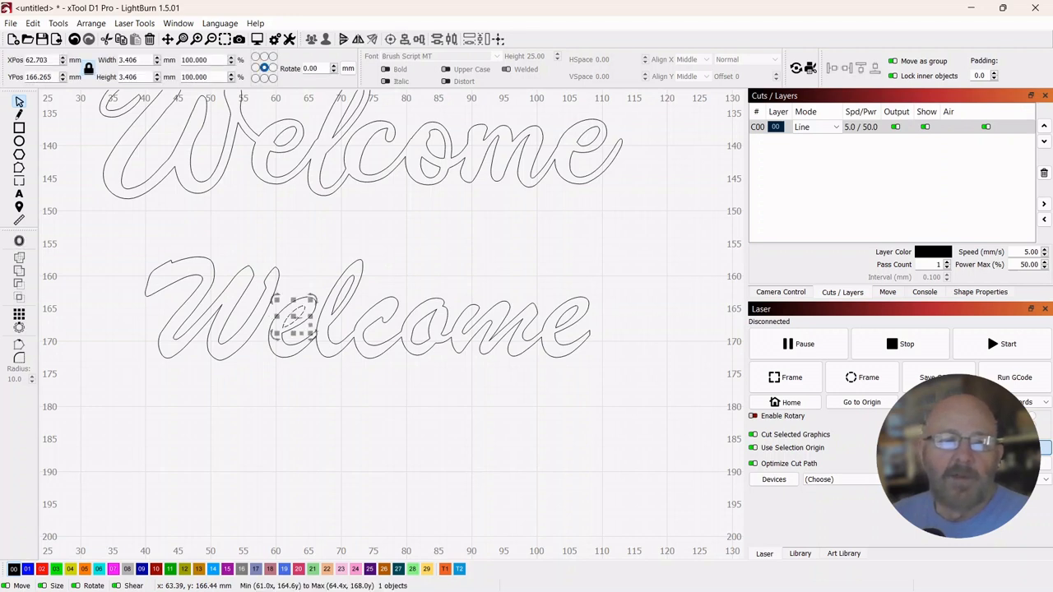
{"action": "left_click", "coordinate": [387, 310]}
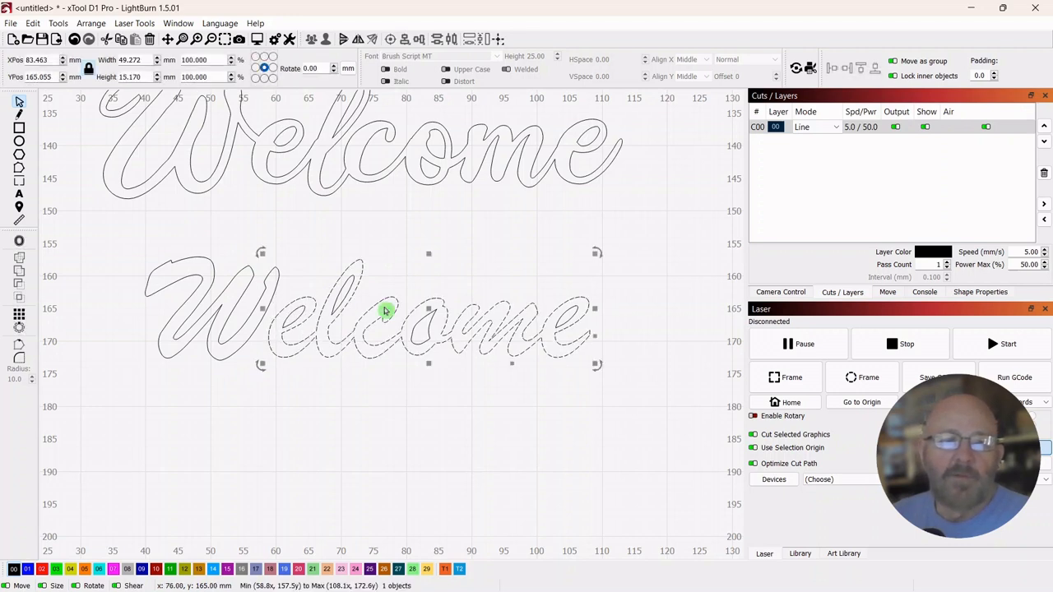
{"action": "left_click", "coordinate": [510, 407]}
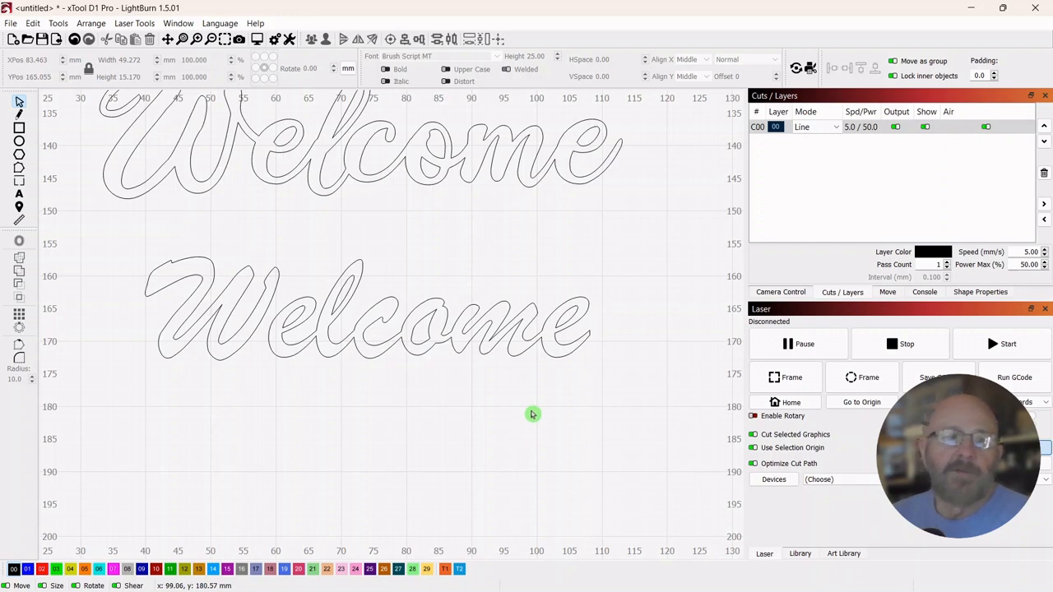
Inspect the inner shapes of the last e and the l in the lower Welcome as individual selectable paths.
{"action": "scroll", "coordinate": [516, 302], "scroll_direction": "up", "scroll_amount": 3}
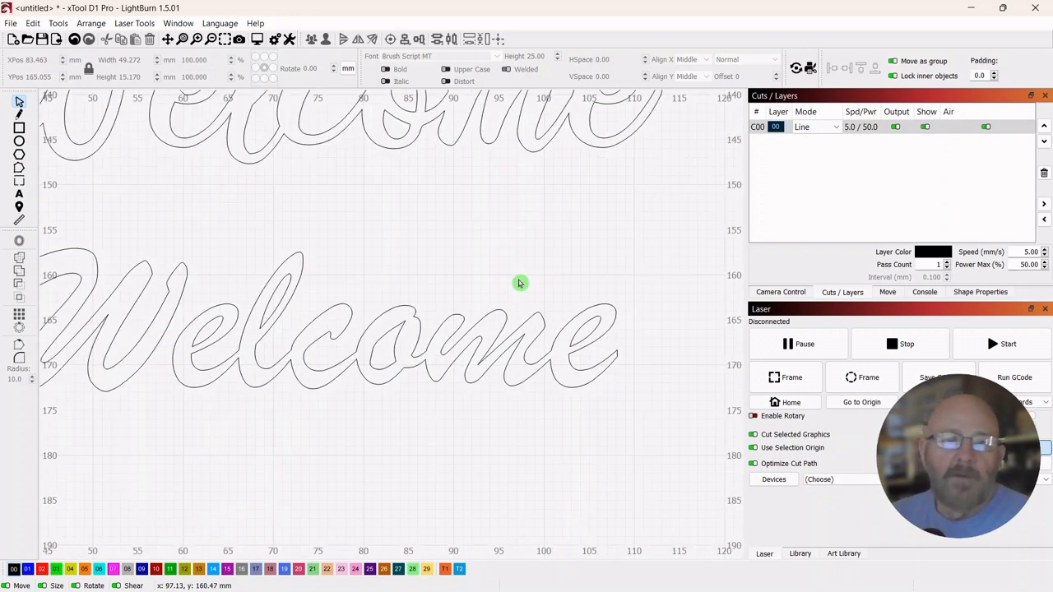
{"action": "scroll", "coordinate": [653, 287], "scroll_direction": "down", "scroll_amount": 2}
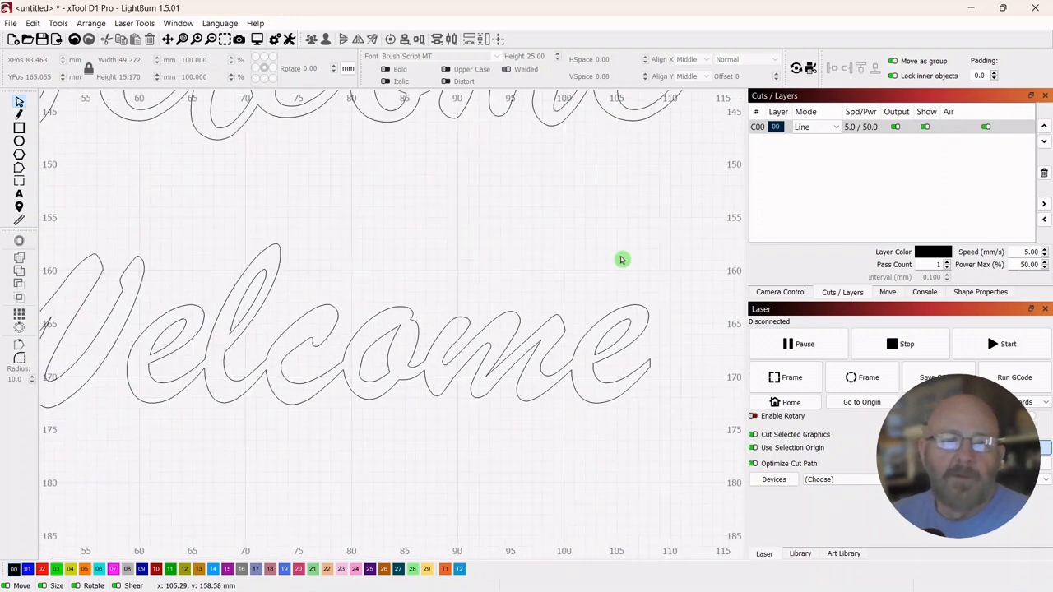
{"action": "left_click", "coordinate": [625, 311]}
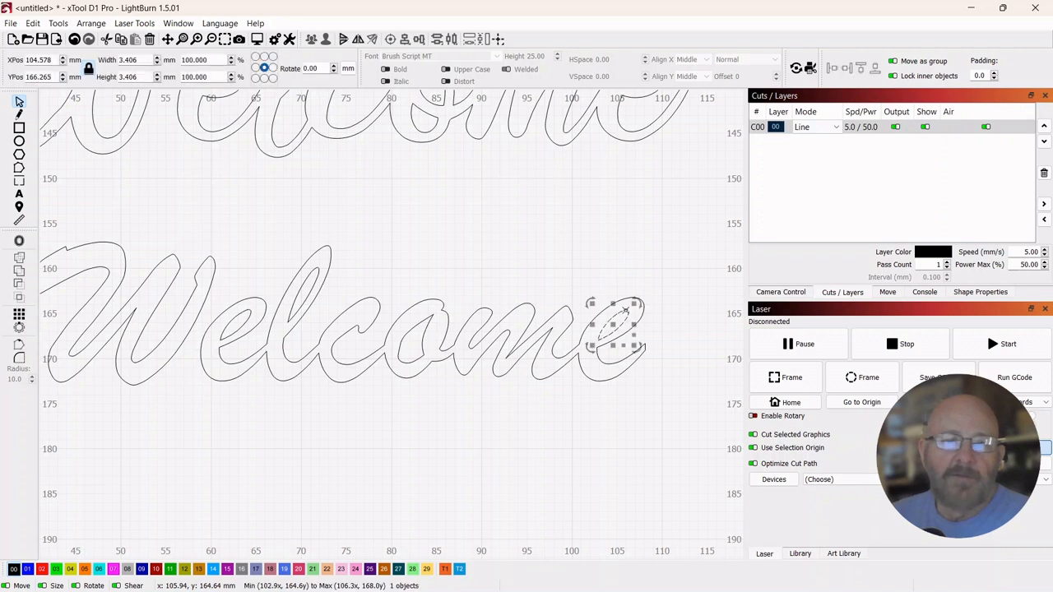
{"action": "left_click", "coordinate": [415, 322]}
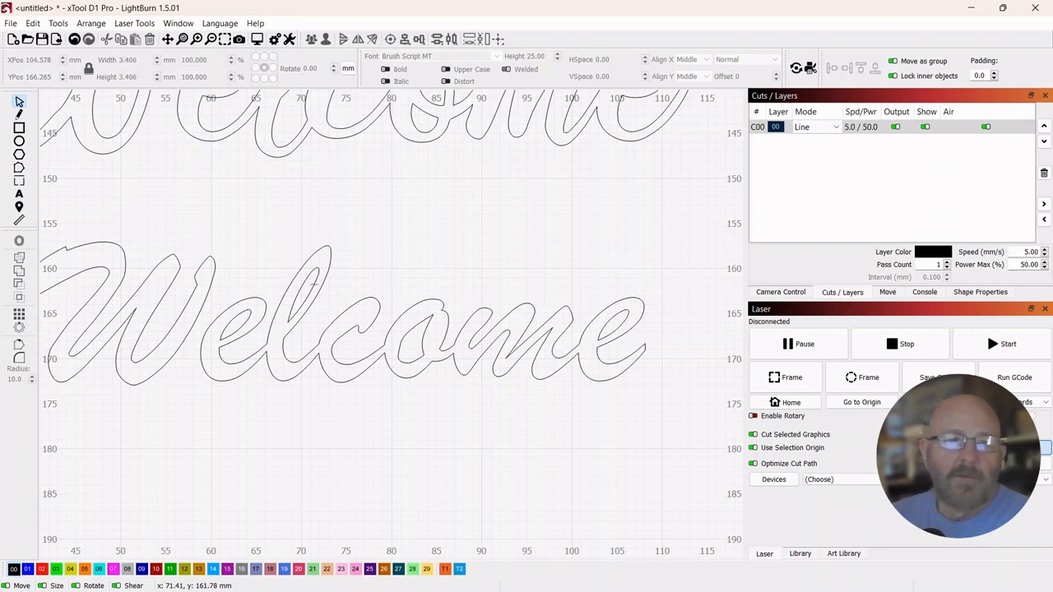
{"action": "left_click", "coordinate": [316, 287]}
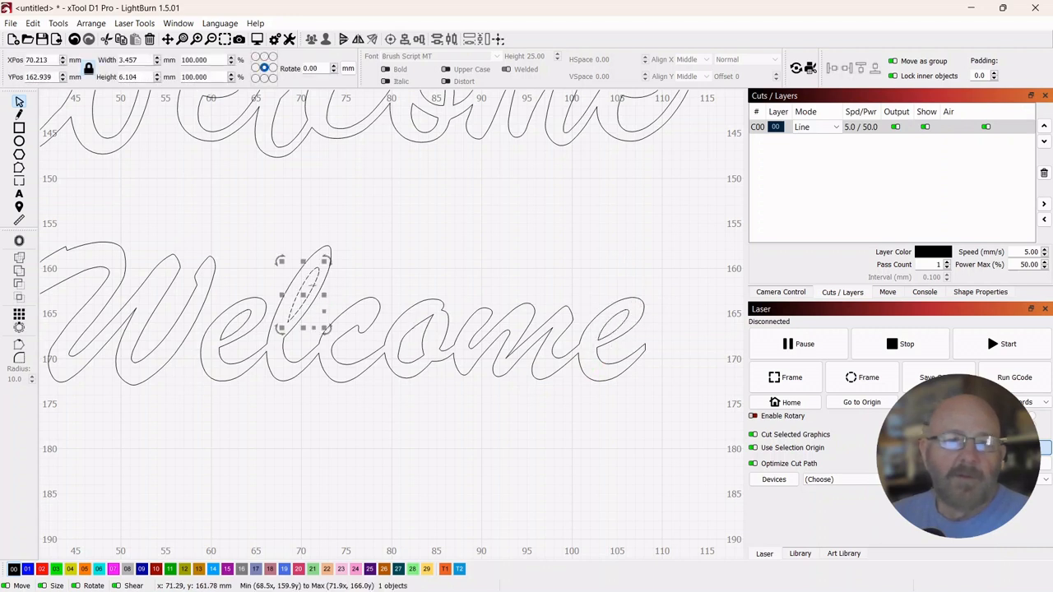
{"action": "left_click", "coordinate": [337, 402]}
Group the lower word's "elcome" outline together with its inner letter shapes, leaving out the W.
{"action": "scroll", "coordinate": [337, 402], "scroll_direction": "down", "scroll_amount": 4}
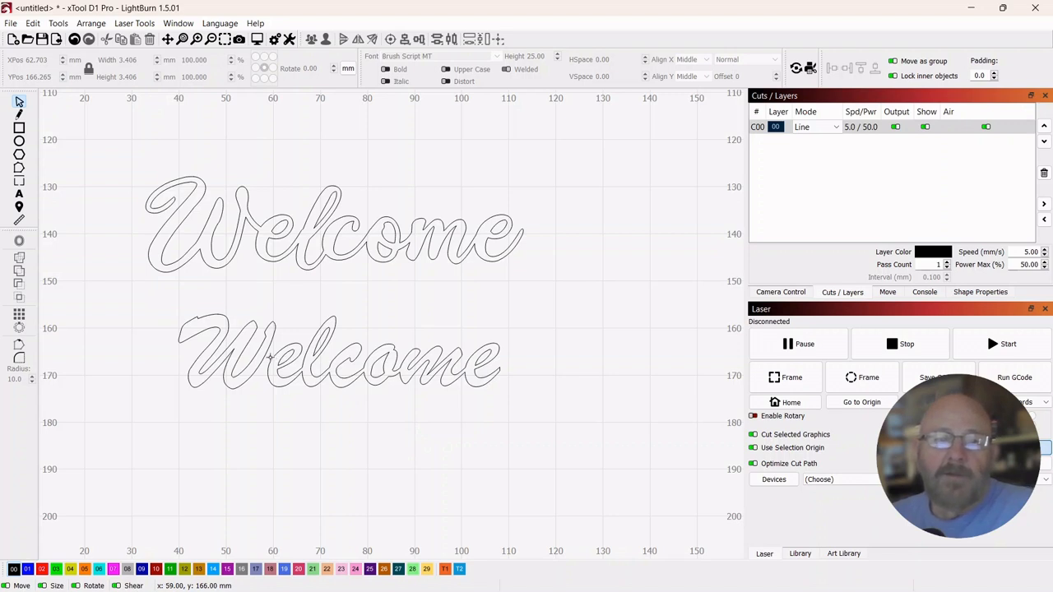
{"action": "left_click_drag", "start_coordinate": [516, 319], "coordinate": [285, 400]}
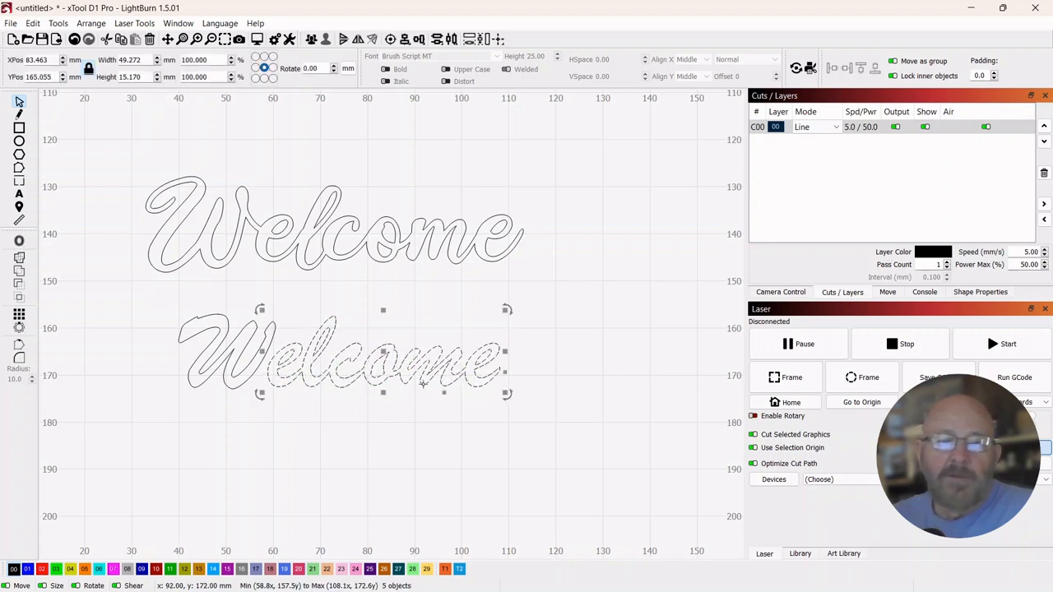
{"action": "left_click", "coordinate": [312, 41]}
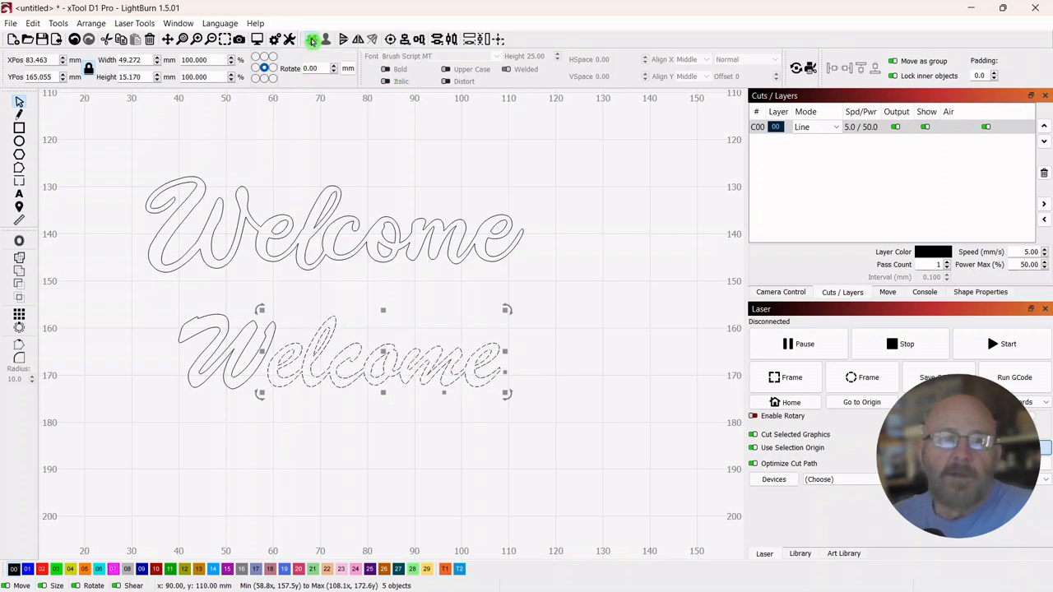
{"action": "right_click", "coordinate": [383, 353]}
{"action": "left_click", "coordinate": [597, 291]}
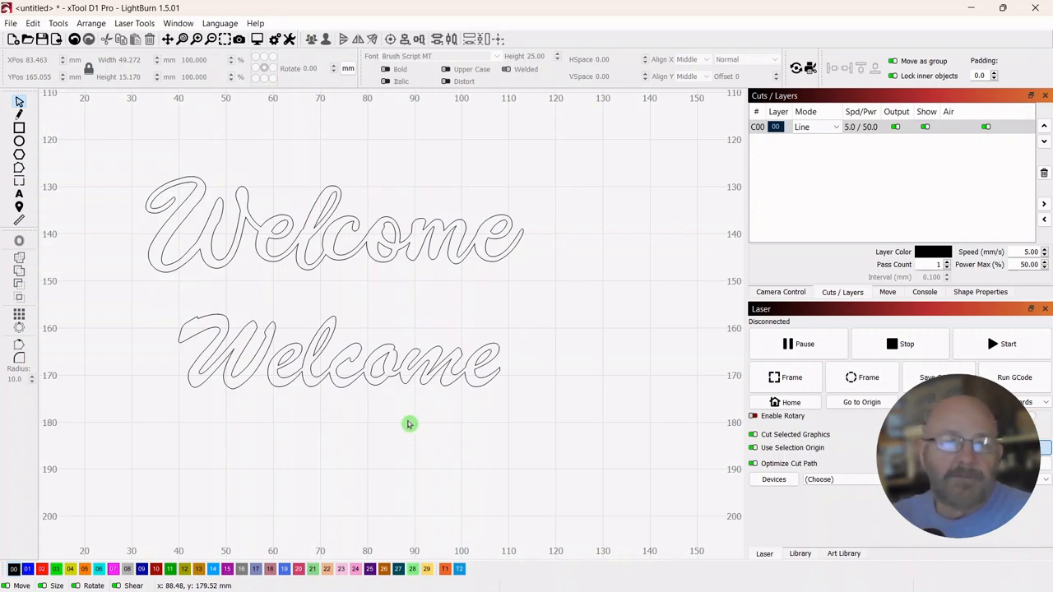
Duplicate the lower Welcome, including its W, and place the copy beneath it at about X 71, Y 187 mm.
{"action": "left_click_drag", "start_coordinate": [251, 302], "coordinate": [192, 330]}
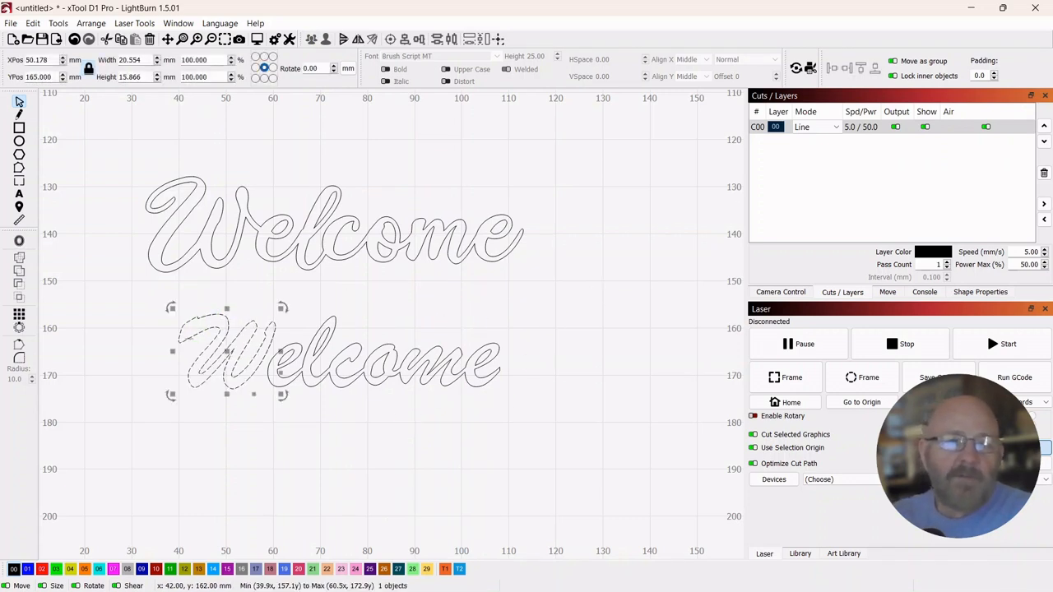
{"action": "left_click_drag", "start_coordinate": [505, 306], "coordinate": [190, 395]}
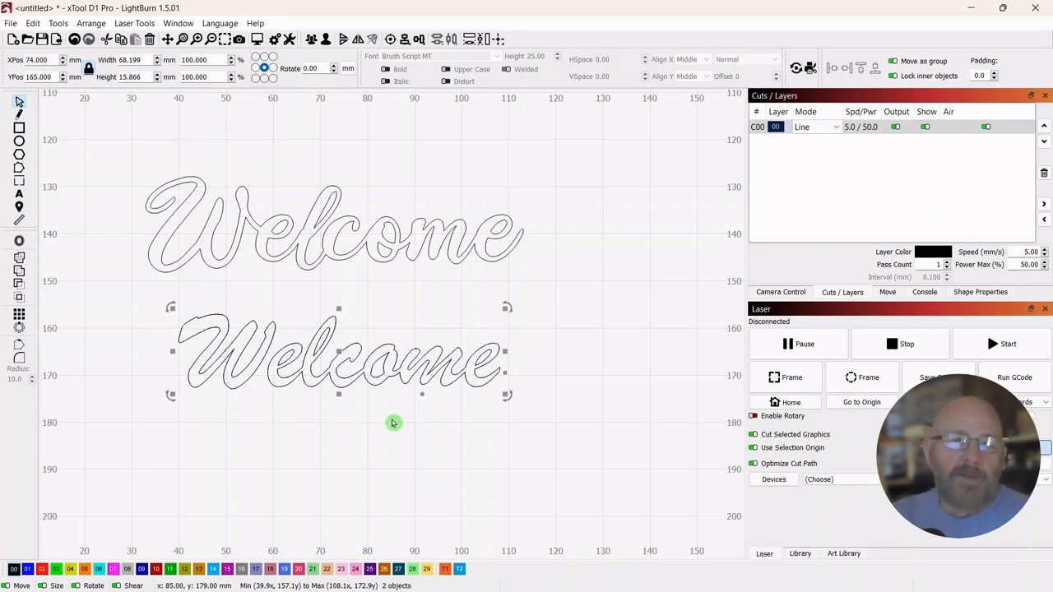
{"action": "left_click_drag", "start_coordinate": [338, 350], "coordinate": [326, 459]}
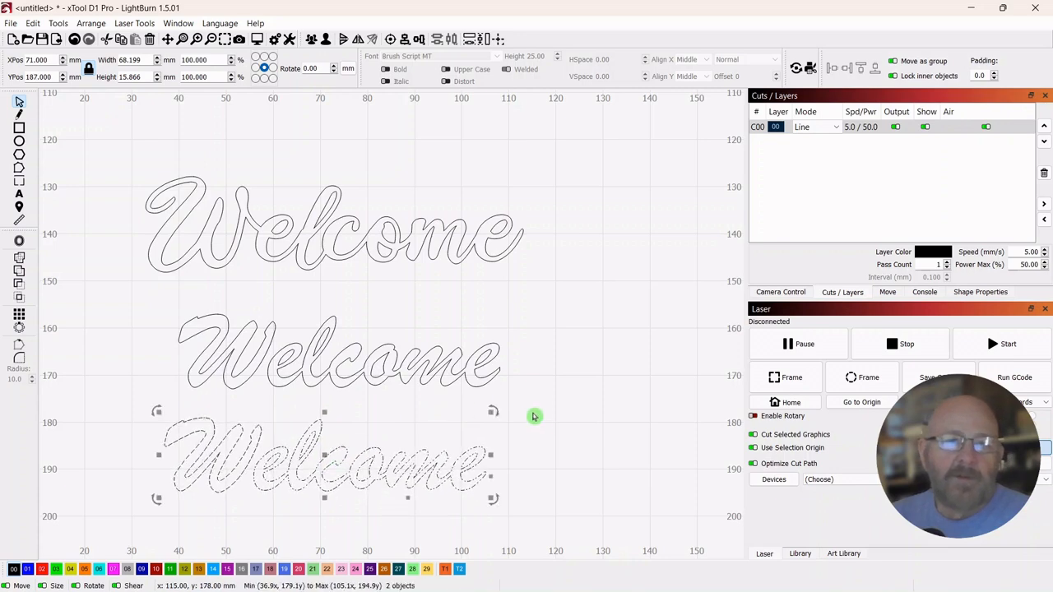
{"action": "left_click_drag", "start_coordinate": [534, 416], "coordinate": [584, 305]}
{"action": "left_click", "coordinate": [557, 212]}
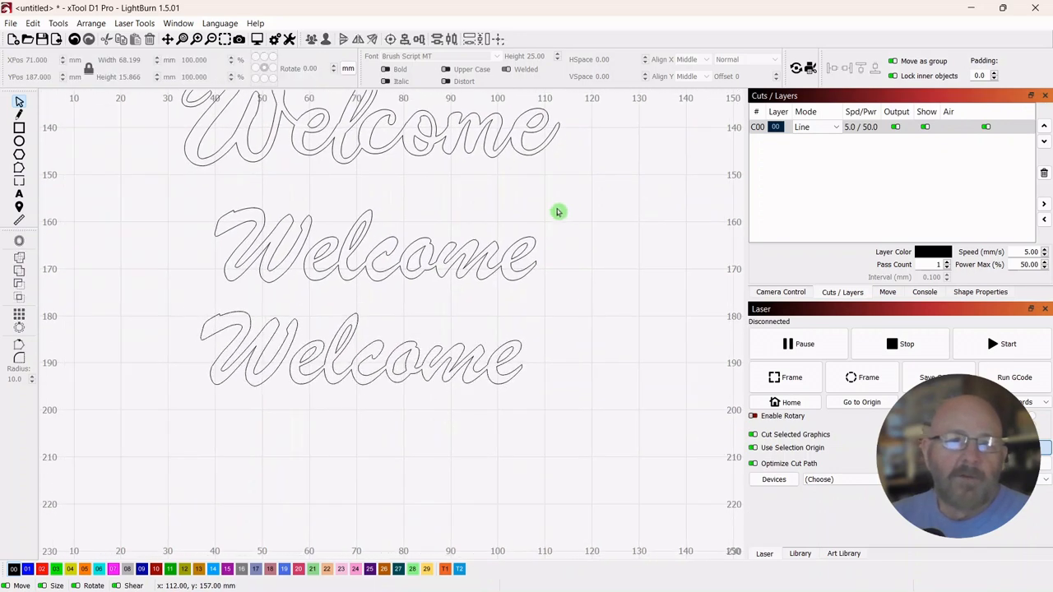
Move the middle Welcome's "elcome" group over to about X 81, Y 166 mm so its e overlaps the W.
{"action": "left_click_drag", "start_coordinate": [346, 293], "coordinate": [346, 292]}
{"action": "scroll", "coordinate": [567, 297], "scroll_direction": "up", "scroll_amount": 3}
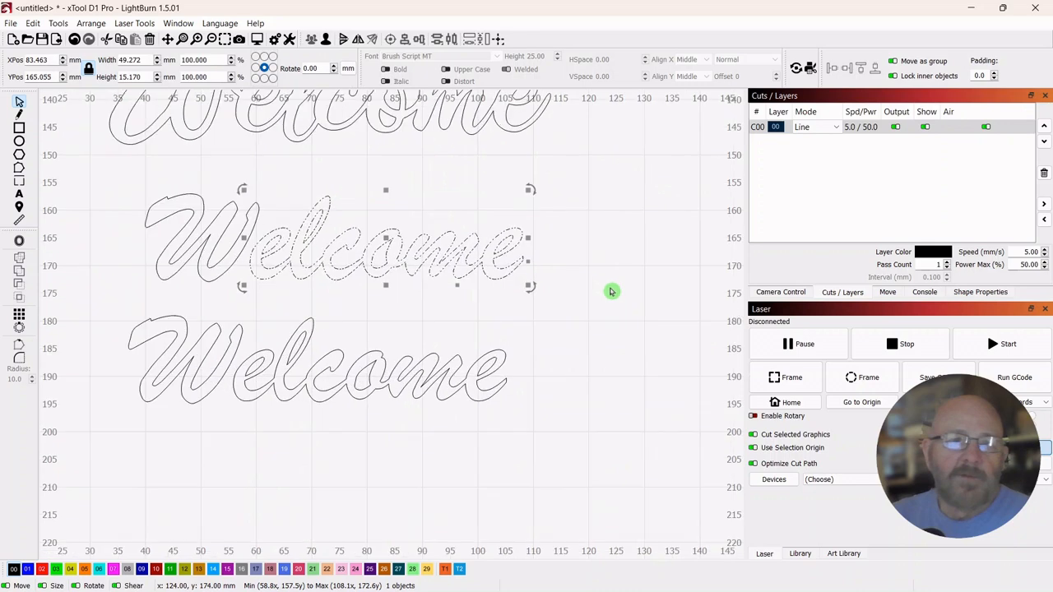
{"action": "left_click_drag", "start_coordinate": [637, 327], "coordinate": [669, 316]}
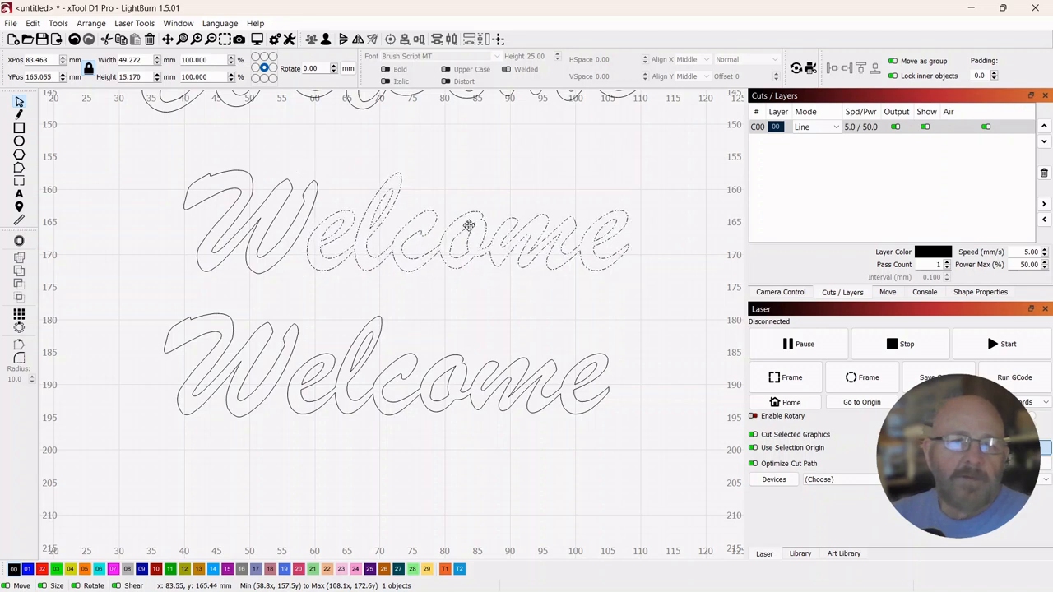
{"action": "left_click_drag", "start_coordinate": [469, 226], "coordinate": [465, 231]}
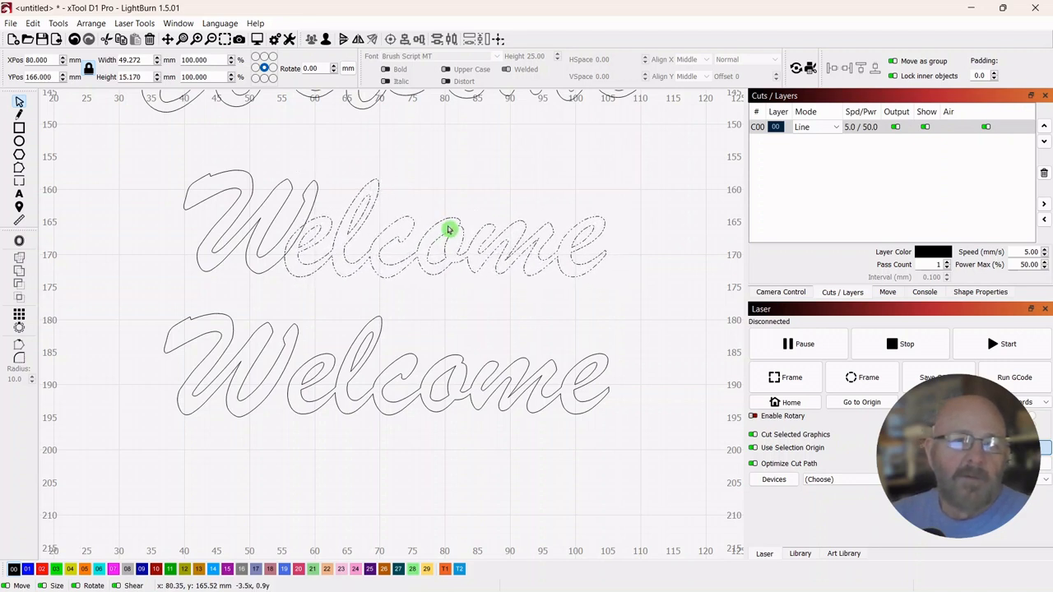
{"action": "left_click_drag", "start_coordinate": [448, 230], "coordinate": [455, 231]}
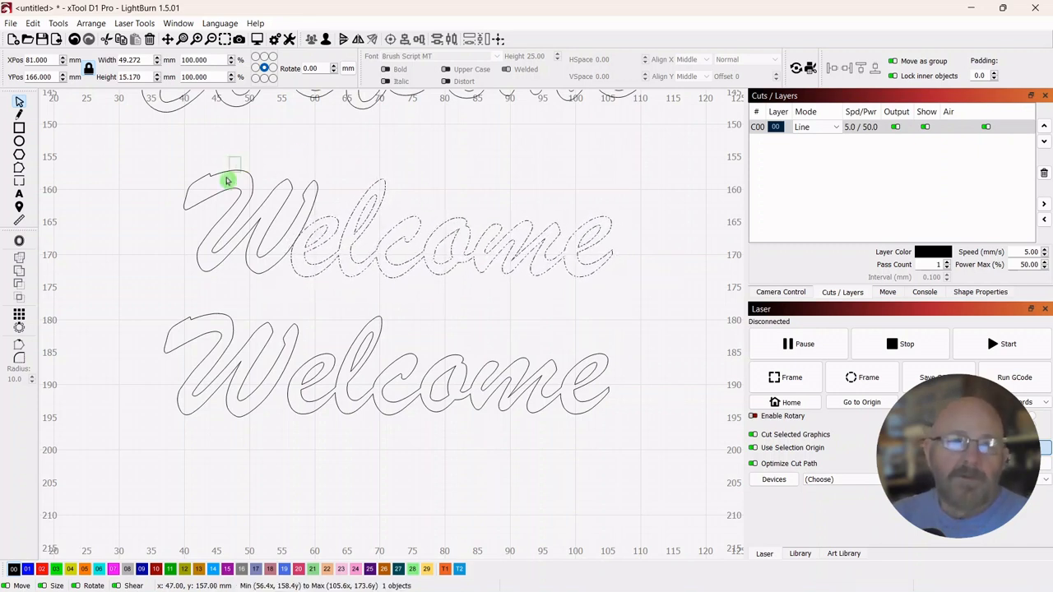
Weld the middle Welcome's W and overlapping "elcome" group into one shape and check it by selecting the word.
{"action": "left_click", "coordinate": [221, 183], "text": "shift"}
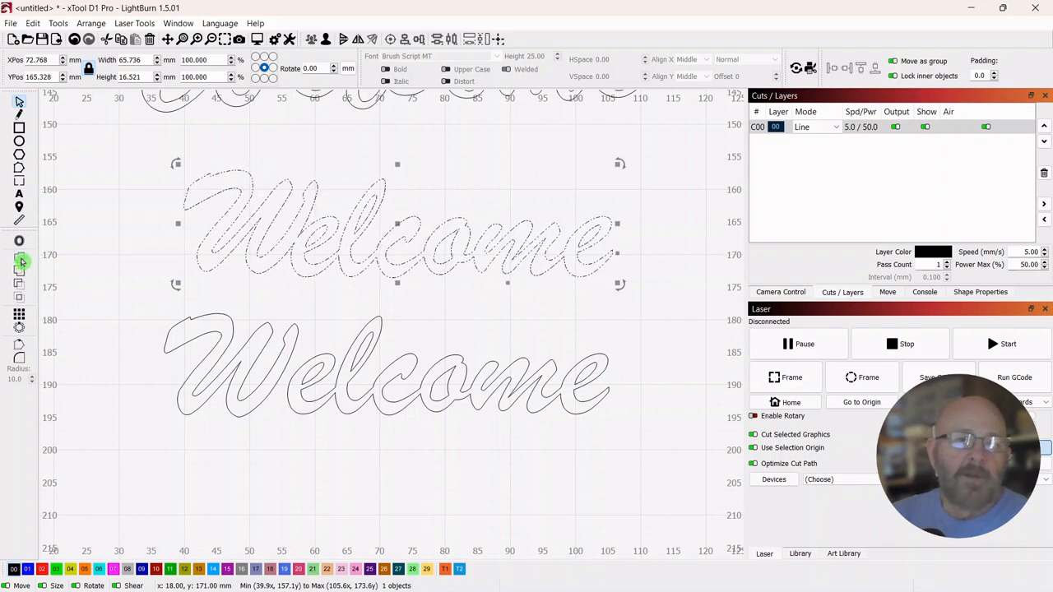
{"action": "left_click", "coordinate": [21, 262]}
{"action": "left_click", "coordinate": [516, 490]}
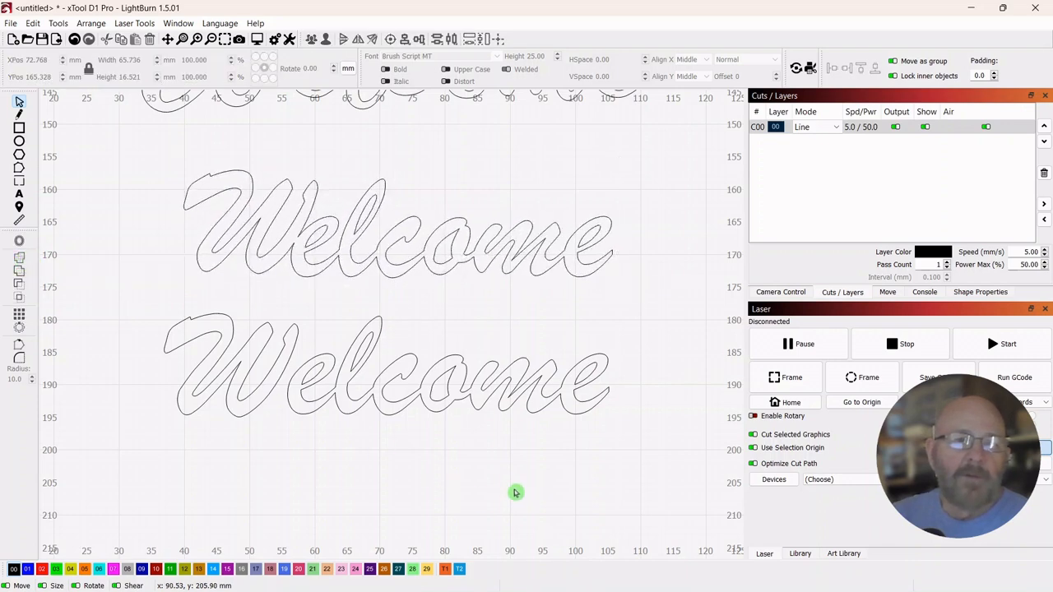
{"action": "left_click", "coordinate": [581, 233]}
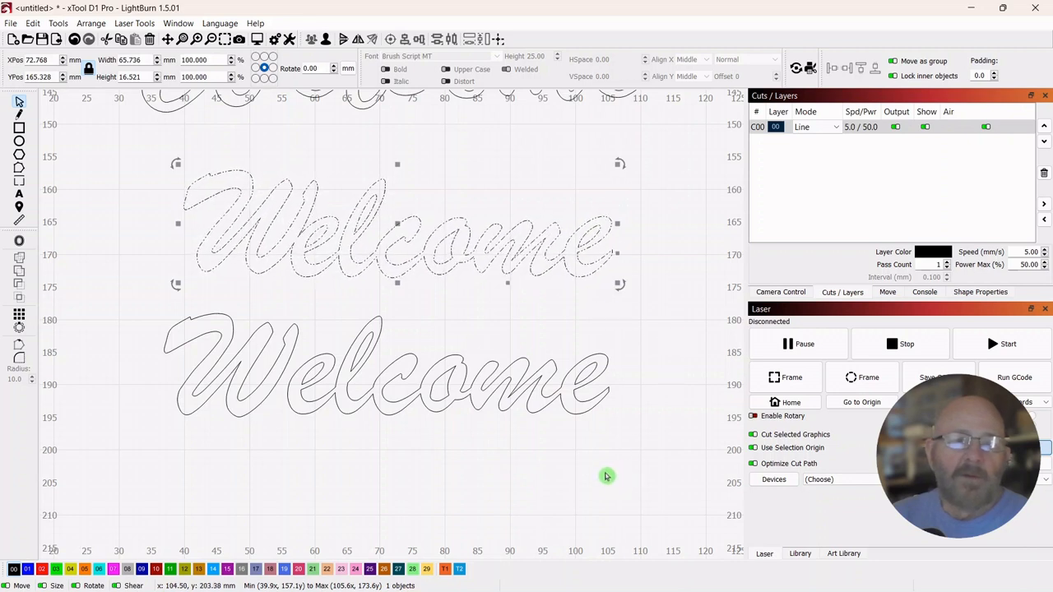
{"action": "left_click", "coordinate": [606, 473]}
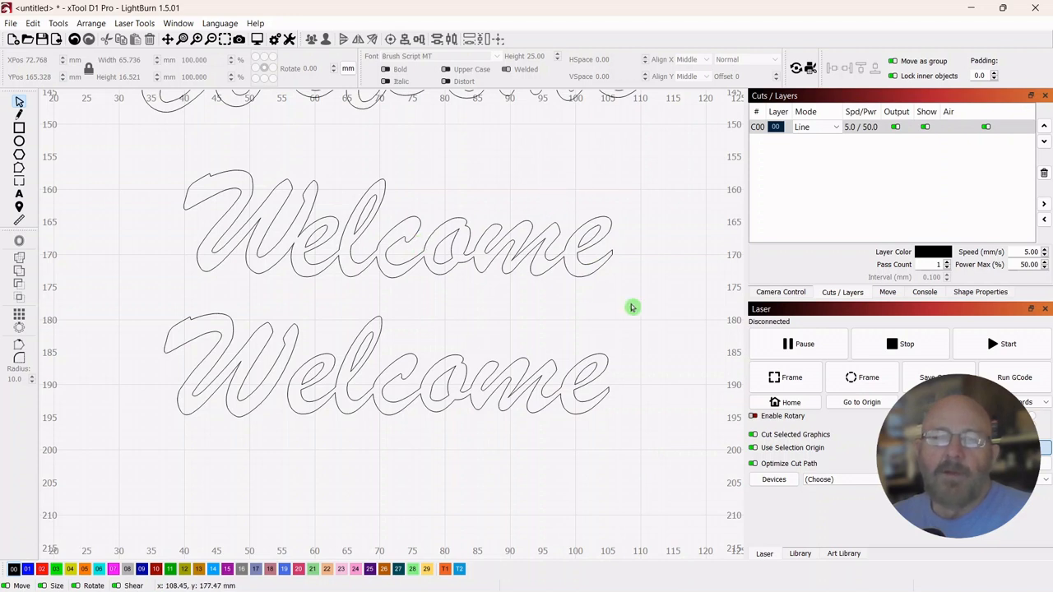
Move the welded middle Welcome to about X 67, Y 160 mm, away from the bottom copy.
{"action": "left_click_drag", "start_coordinate": [512, 164], "coordinate": [352, 263]}
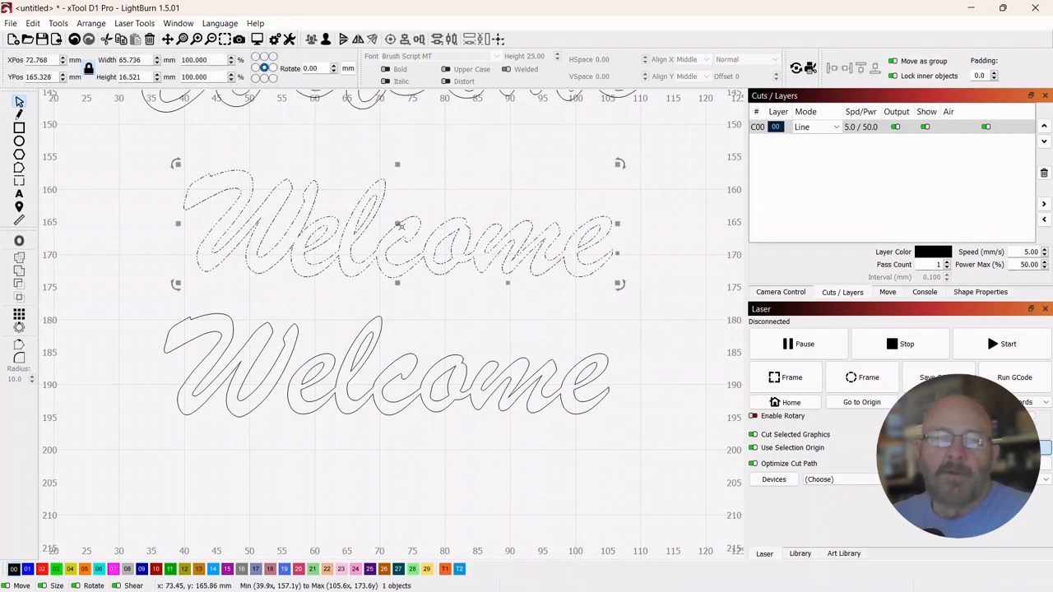
{"action": "left_click_drag", "start_coordinate": [395, 223], "coordinate": [362, 192]}
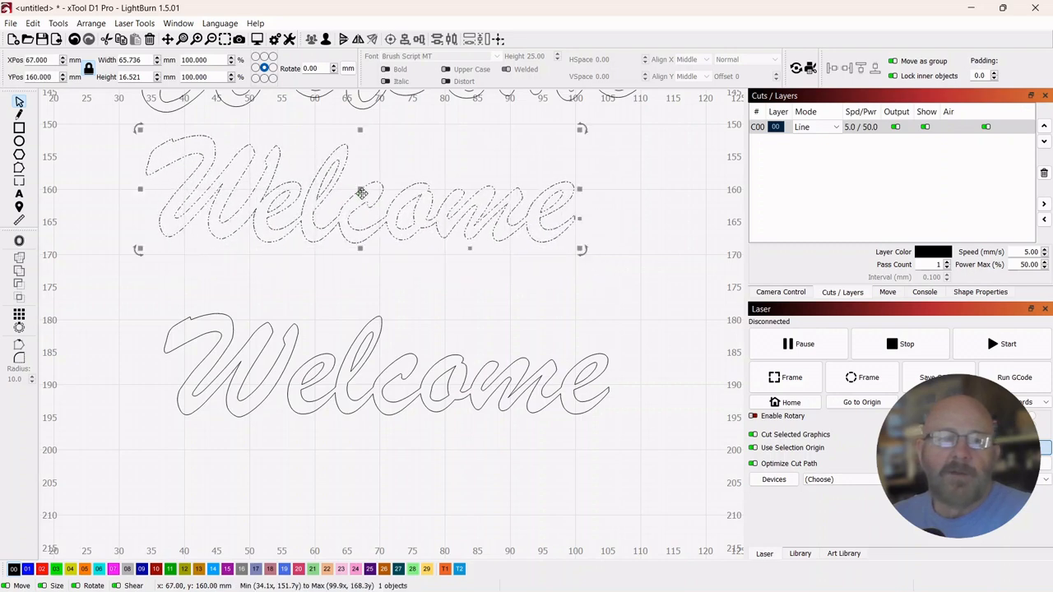
{"action": "left_click", "coordinate": [459, 315]}
Ungroup the "elcome" letters of the bottom Welcome and check them by selecting them once more.
{"action": "scroll", "coordinate": [506, 329], "scroll_direction": "up", "scroll_amount": 2}
{"action": "scroll", "coordinate": [507, 329], "scroll_direction": "down", "scroll_amount": 3}
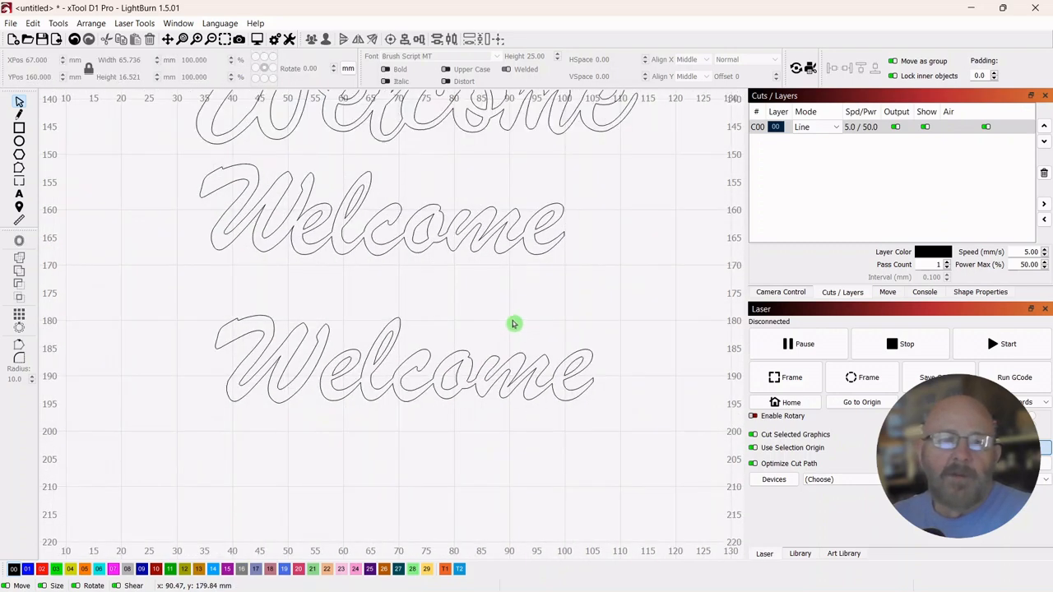
{"action": "left_click_drag", "start_coordinate": [514, 323], "coordinate": [505, 272]}
{"action": "scroll", "coordinate": [449, 265], "scroll_direction": "up", "scroll_amount": 3}
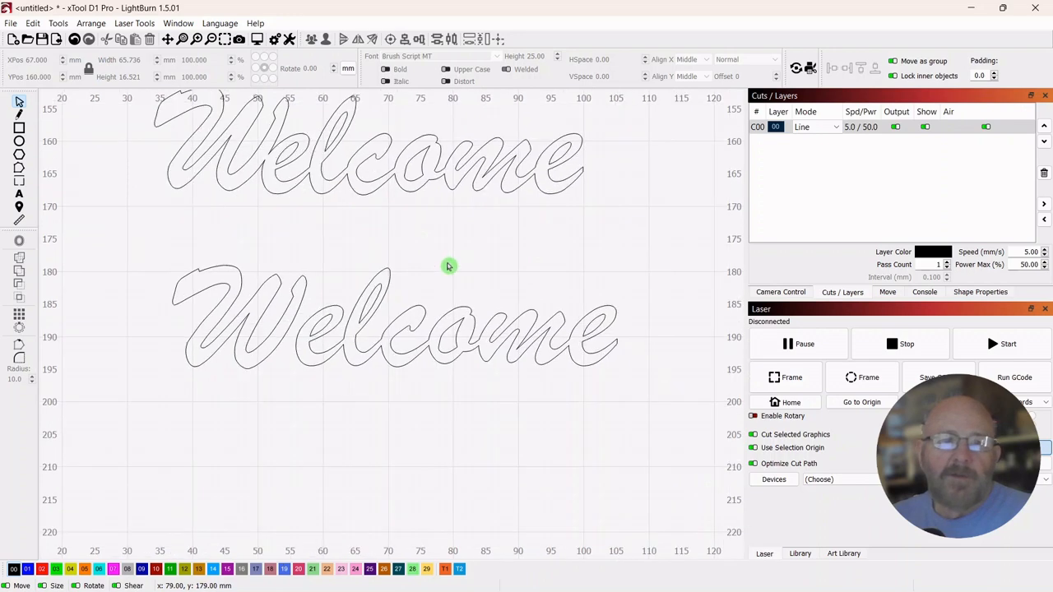
{"action": "scroll", "coordinate": [494, 284], "scroll_direction": "down", "scroll_amount": 3}
{"action": "scroll", "coordinate": [502, 289], "scroll_direction": "up", "scroll_amount": 2}
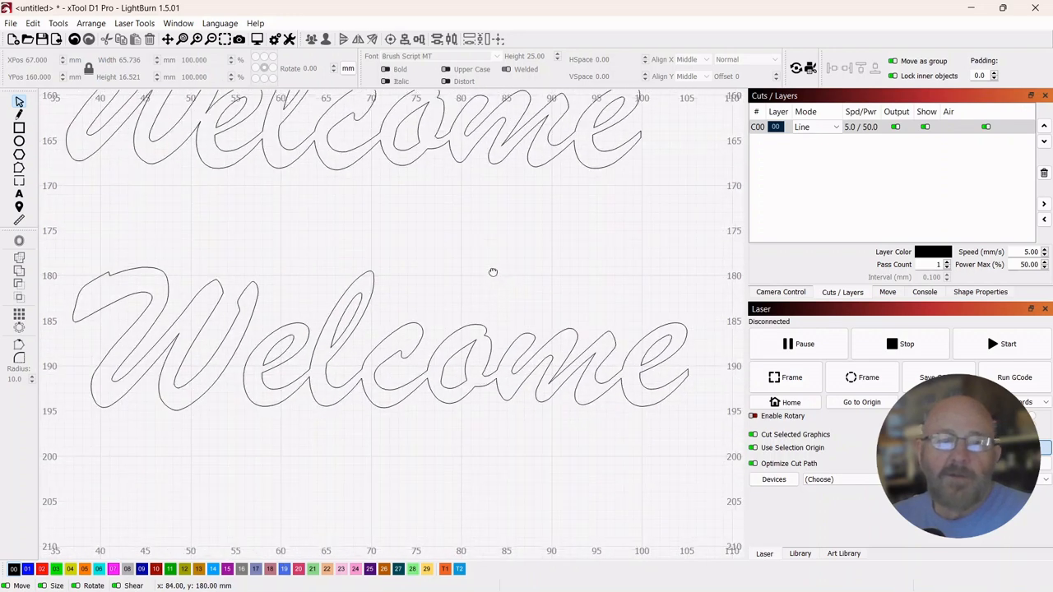
{"action": "left_click_drag", "start_coordinate": [491, 272], "coordinate": [487, 247]}
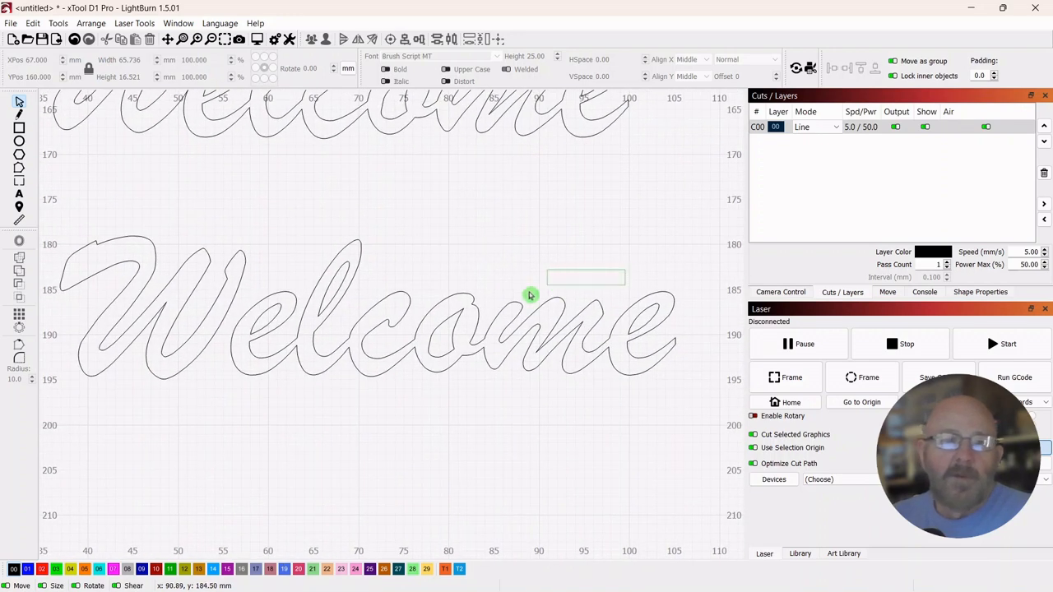
{"action": "left_click_drag", "start_coordinate": [449, 326], "coordinate": [450, 433]}
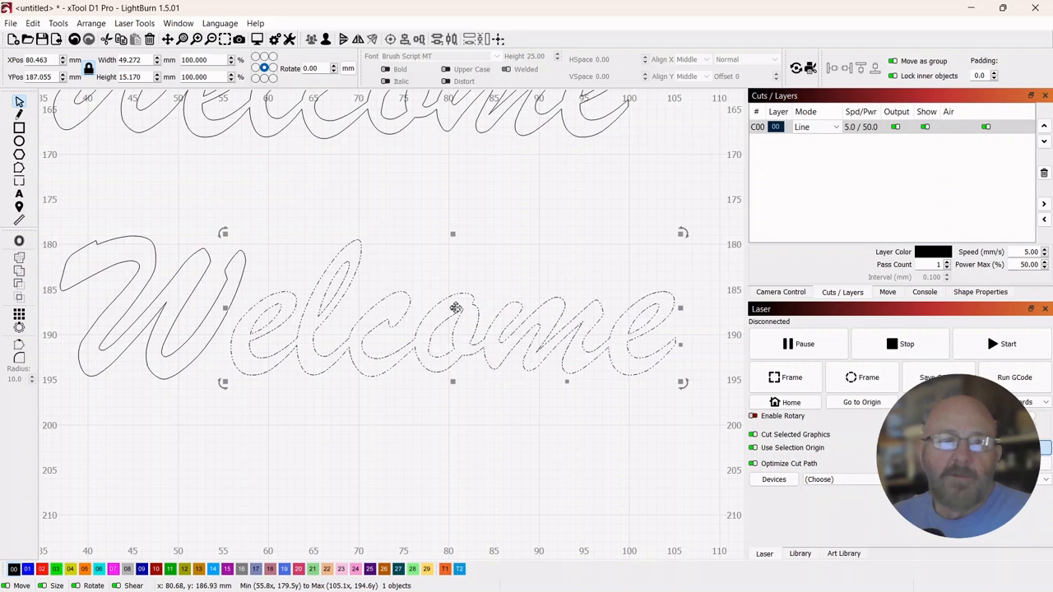
{"action": "left_click", "coordinate": [327, 41]}
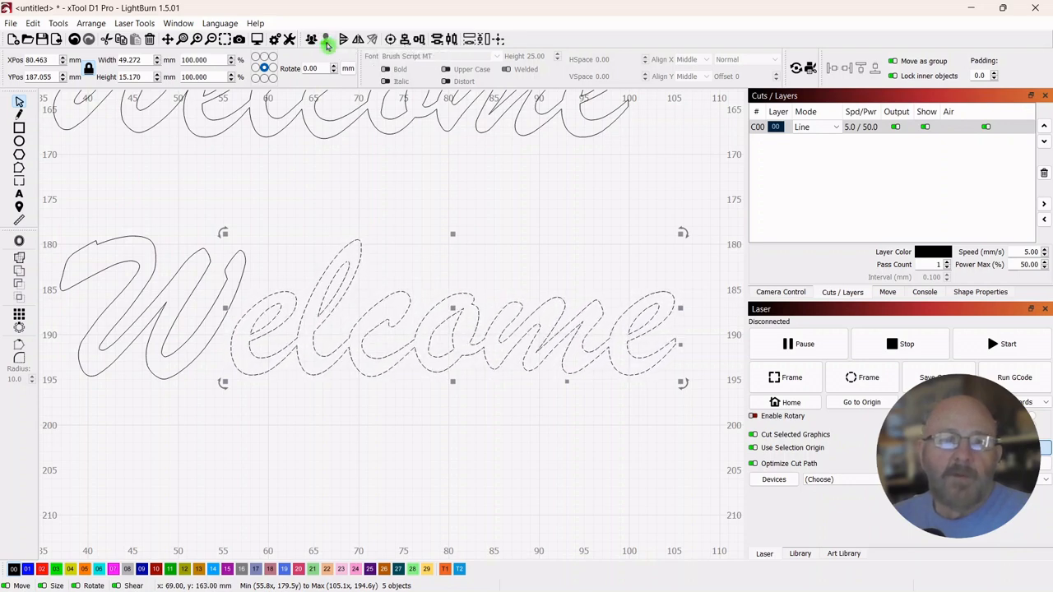
{"action": "left_click", "coordinate": [479, 457]}
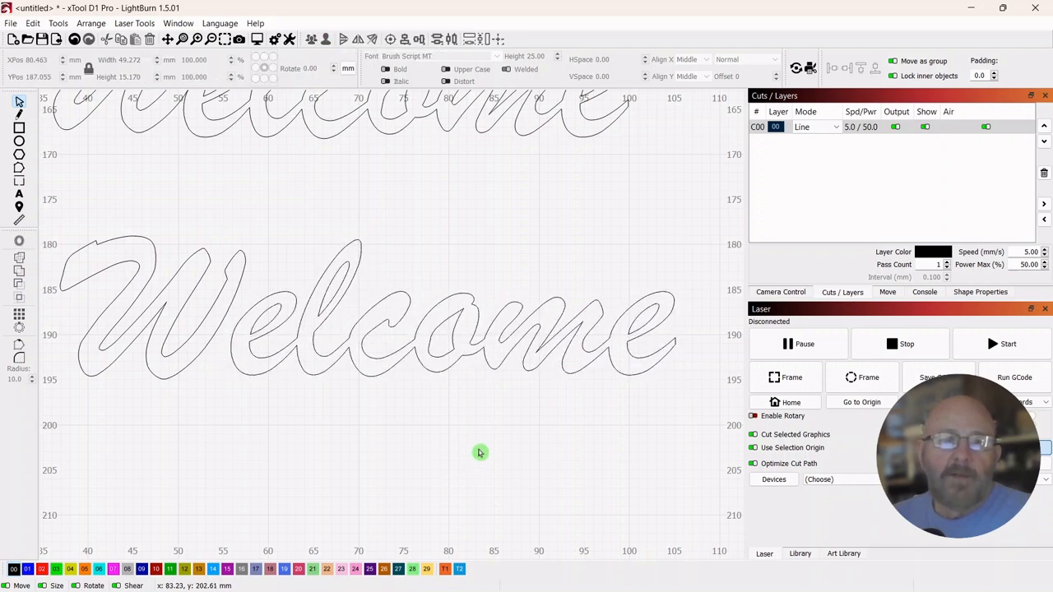
{"action": "left_click", "coordinate": [463, 303]}
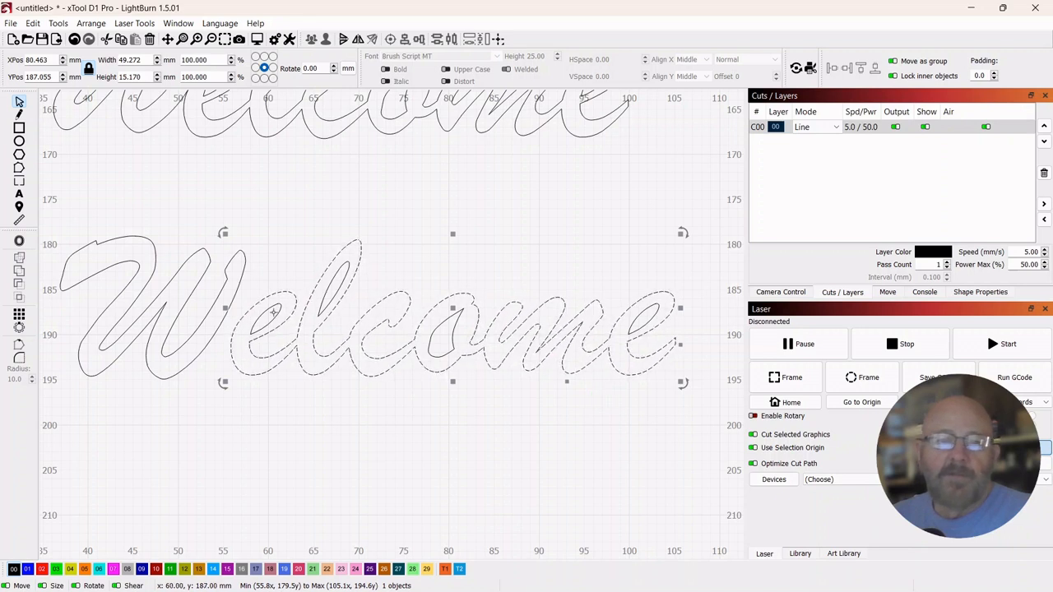
{"action": "left_click", "coordinate": [414, 434]}
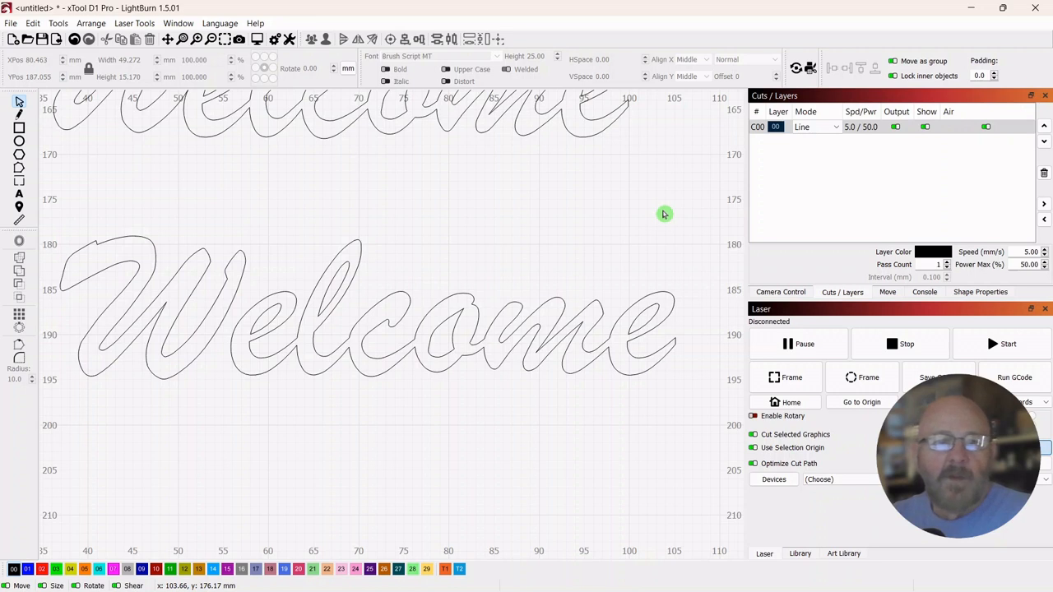
Select the W and all remaining letters of the bottom Welcome together and open them for node editing.
{"action": "left_click_drag", "start_coordinate": [663, 213], "coordinate": [184, 262]}
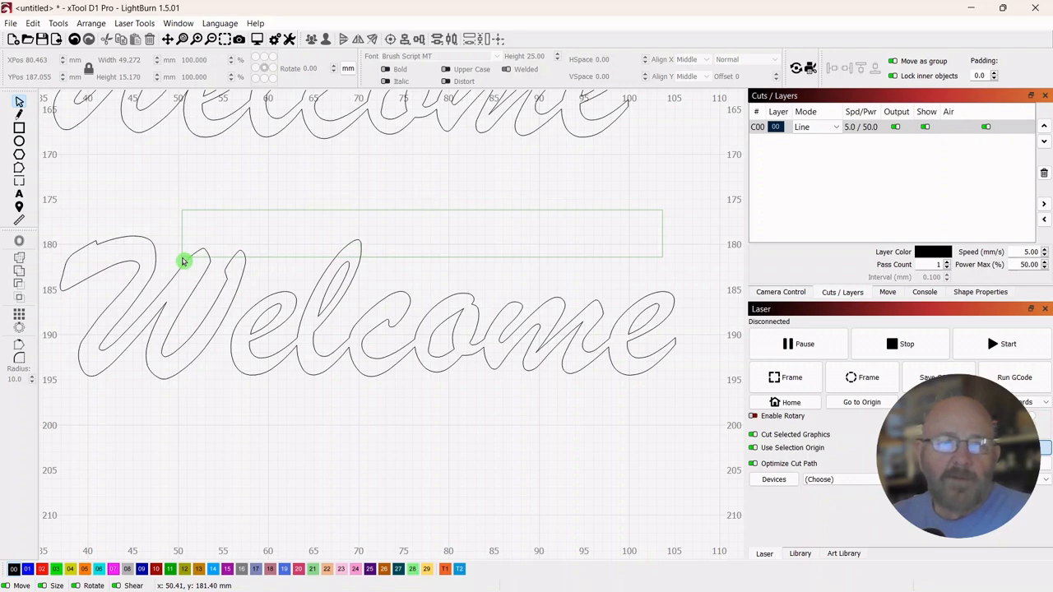
{"action": "left_click_drag", "start_coordinate": [184, 261], "coordinate": [185, 262]}
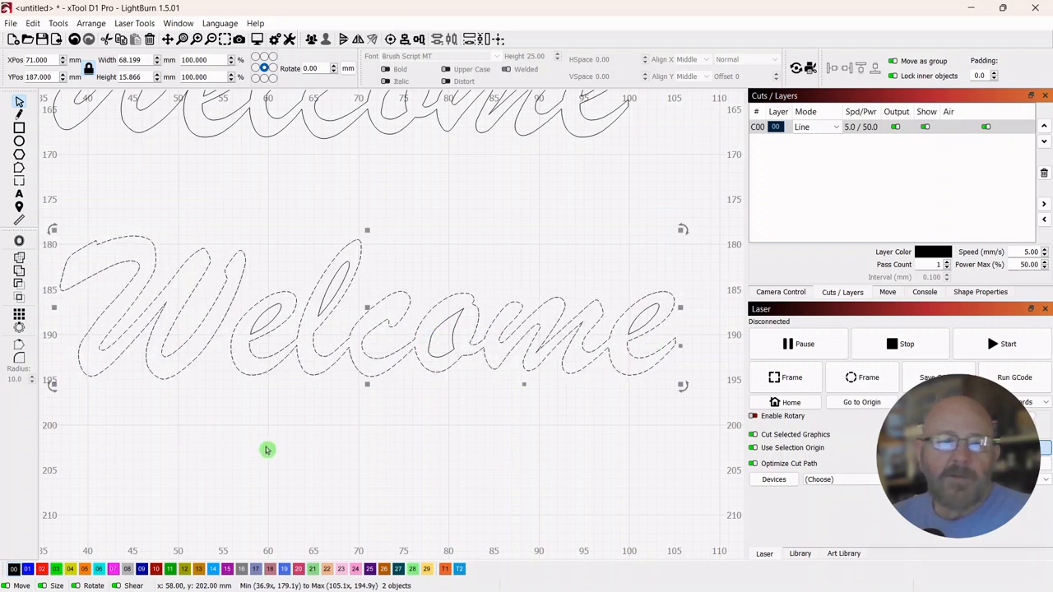
{"action": "right_click", "coordinate": [366, 309]}
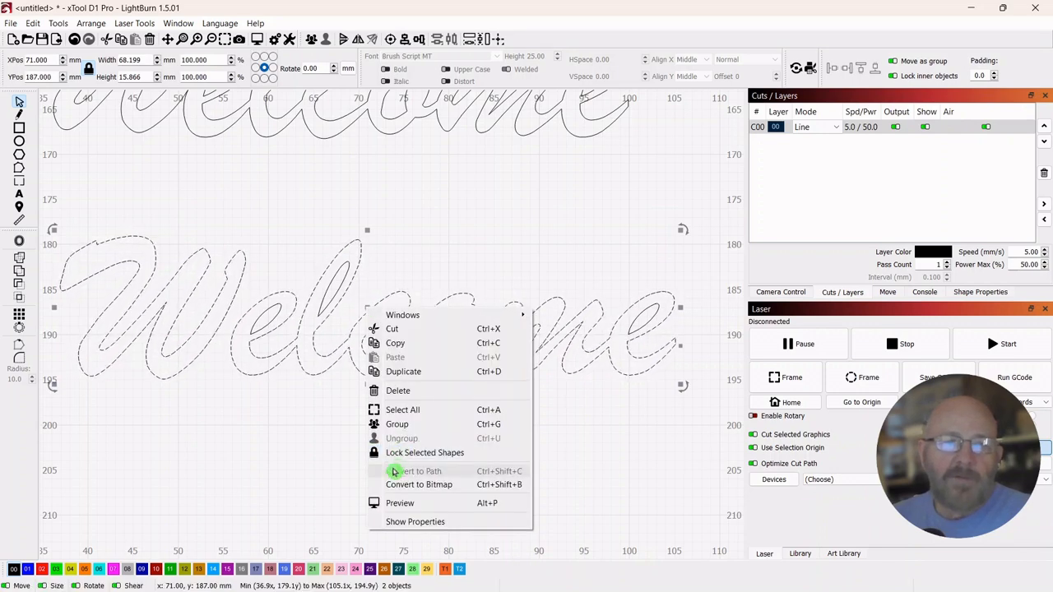
{"action": "left_click", "coordinate": [19, 171]}
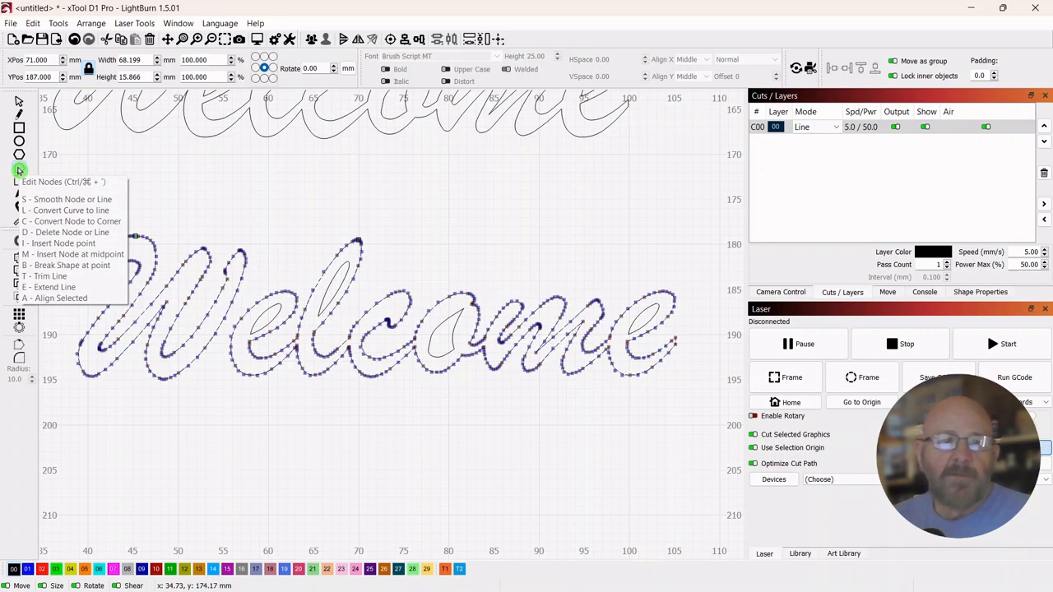
Break the W's last stroke facing the e at about X 53, Y 191.5 mm and extend its lower open end to about X 55.6, Y 193.2 mm.
{"action": "scroll", "coordinate": [268, 439], "scroll_direction": "up", "scroll_amount": 5}
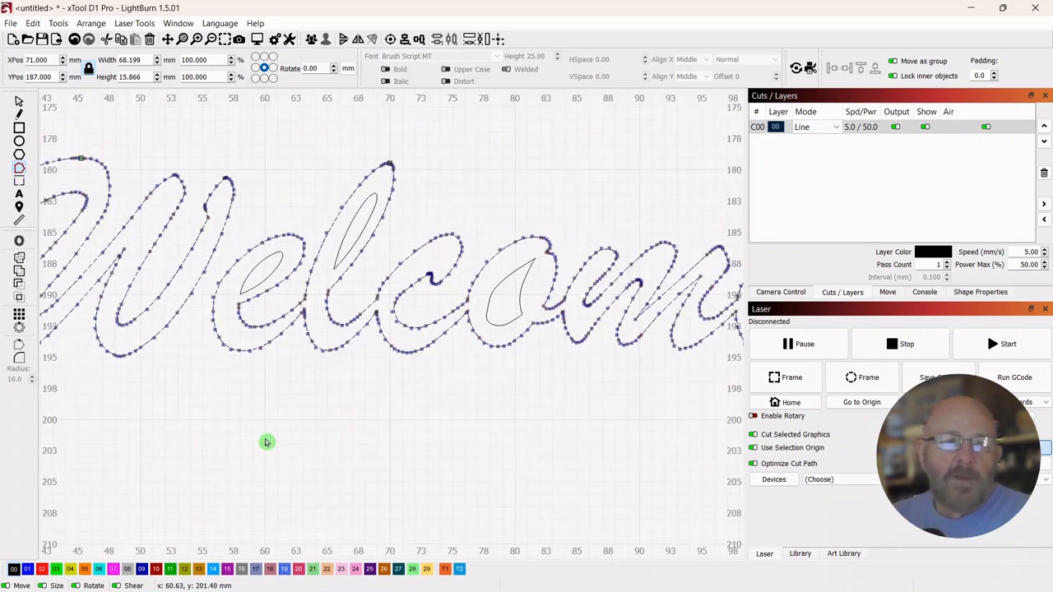
{"action": "left_click_drag", "start_coordinate": [376, 415], "coordinate": [357, 430]}
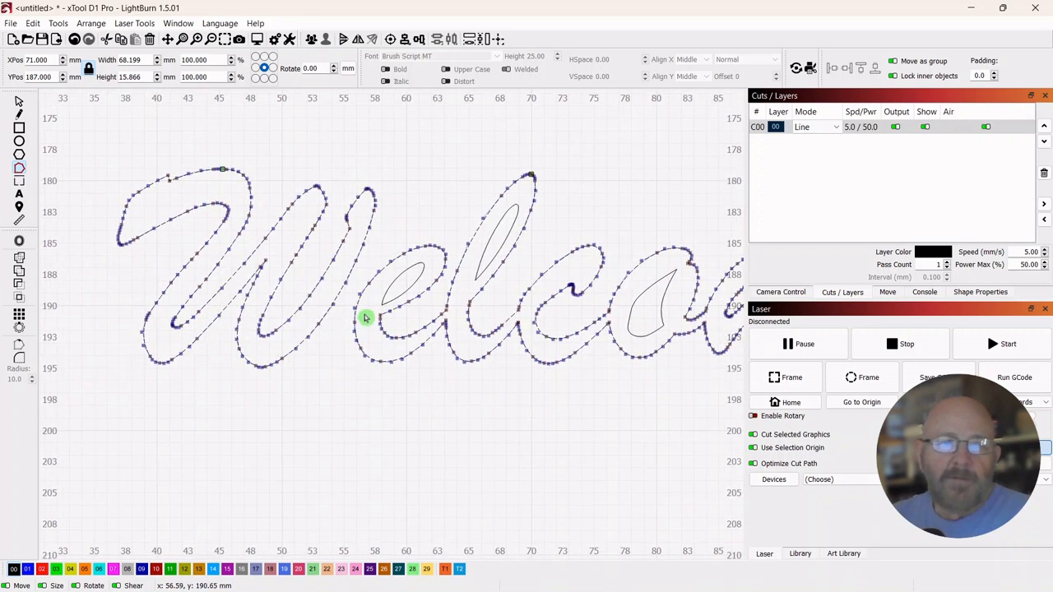
{"action": "scroll", "coordinate": [337, 366], "scroll_direction": "up", "scroll_amount": 3}
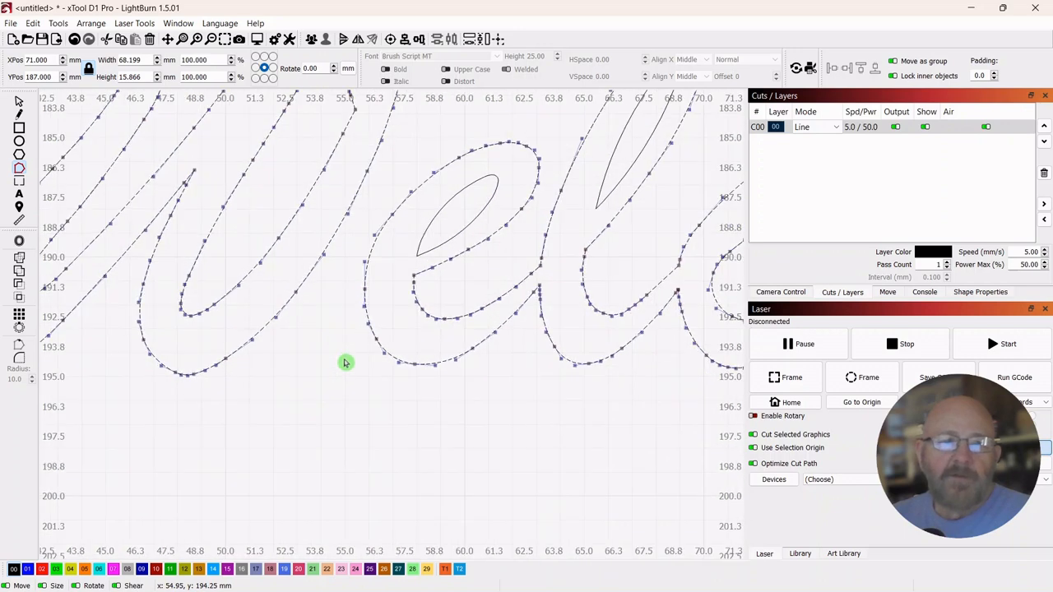
{"action": "left_click_drag", "start_coordinate": [343, 362], "coordinate": [334, 401]}
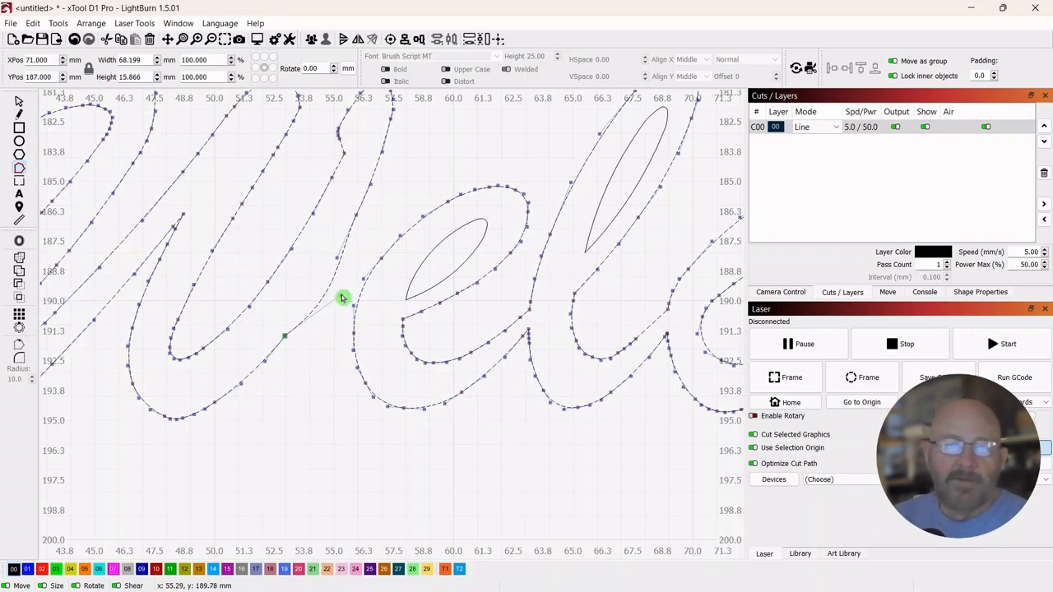
{"action": "left_click_drag", "start_coordinate": [341, 296], "coordinate": [334, 278]}
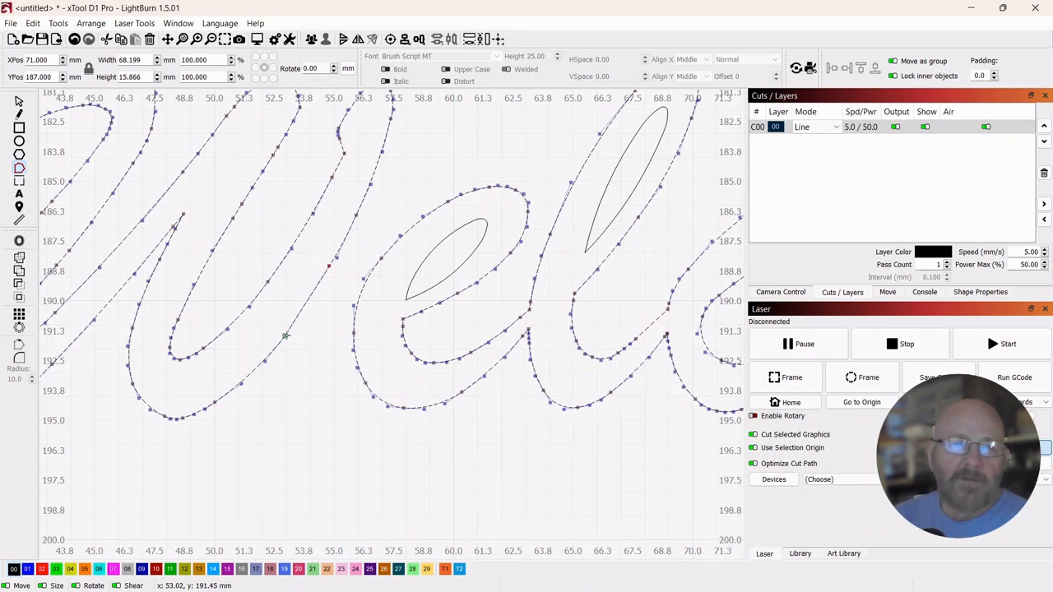
{"action": "left_click_drag", "start_coordinate": [311, 359], "coordinate": [316, 372]}
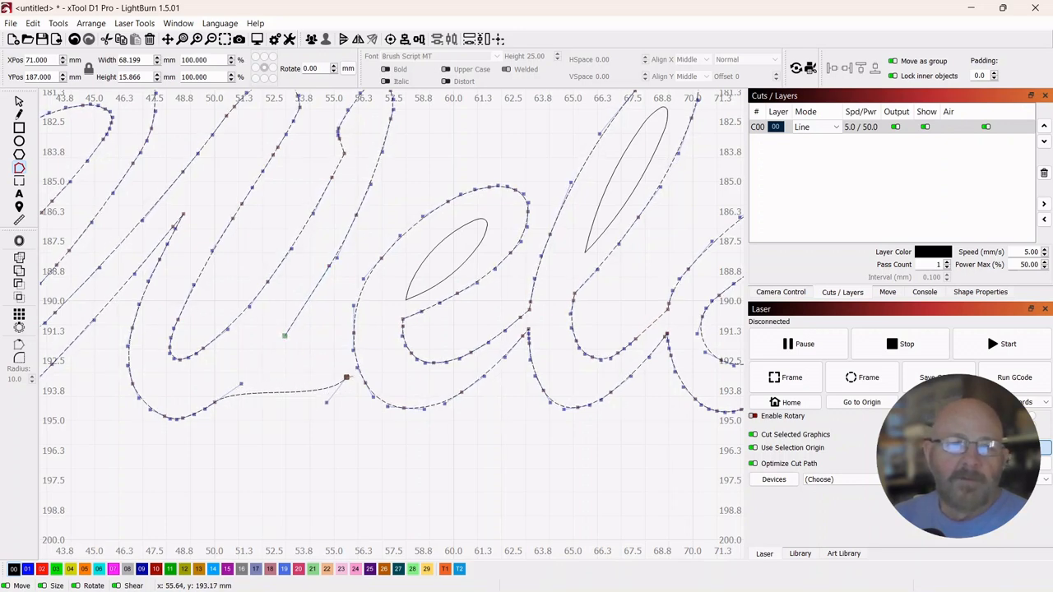
Extend the W's upper open end to about X 55.4, Y 192.1 mm beside the e and bend both open ends into connecting curves.
{"action": "scroll", "coordinate": [357, 409], "scroll_direction": "up", "scroll_amount": 3}
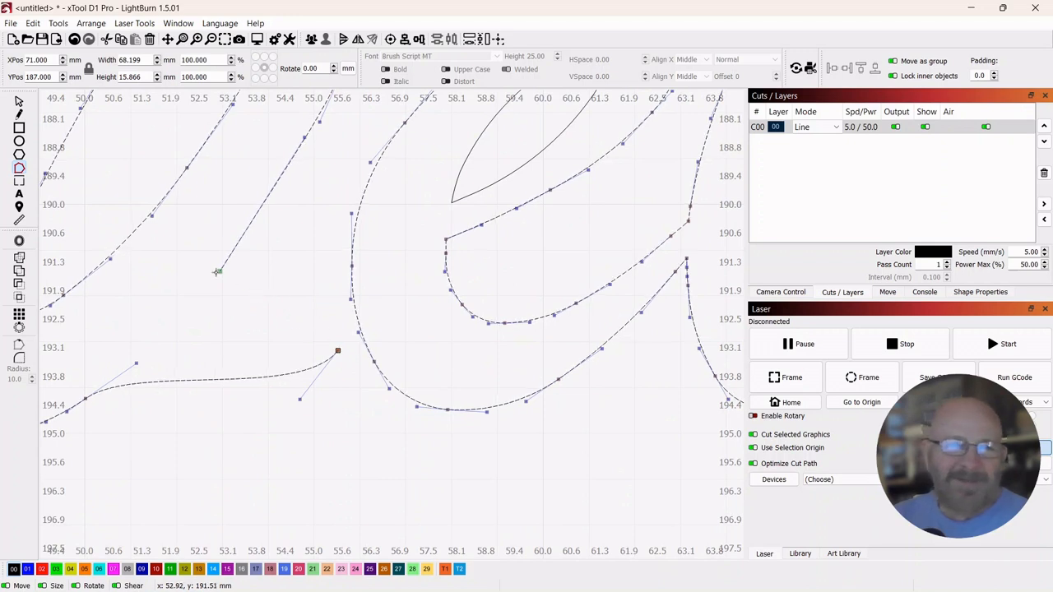
{"action": "left_click_drag", "start_coordinate": [217, 271], "coordinate": [330, 300]}
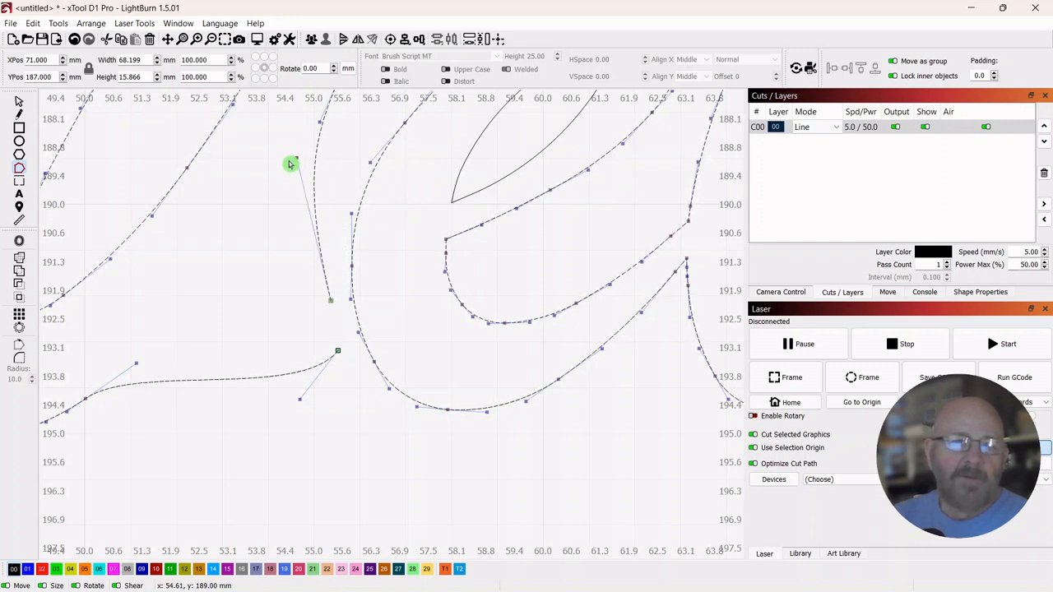
{"action": "left_click_drag", "start_coordinate": [289, 163], "coordinate": [153, 342]}
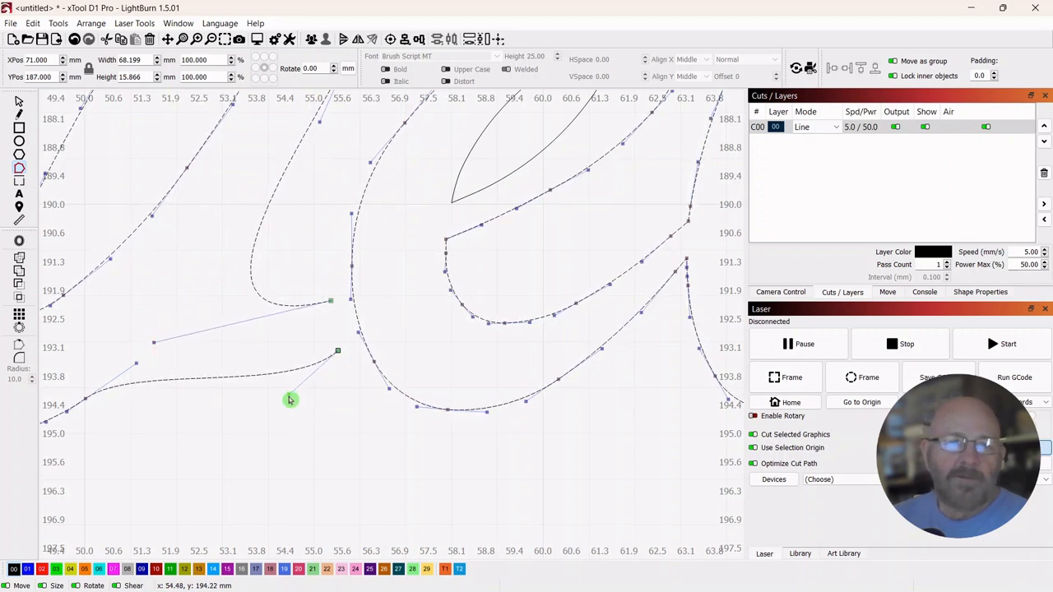
{"action": "left_click_drag", "start_coordinate": [290, 400], "coordinate": [279, 375]}
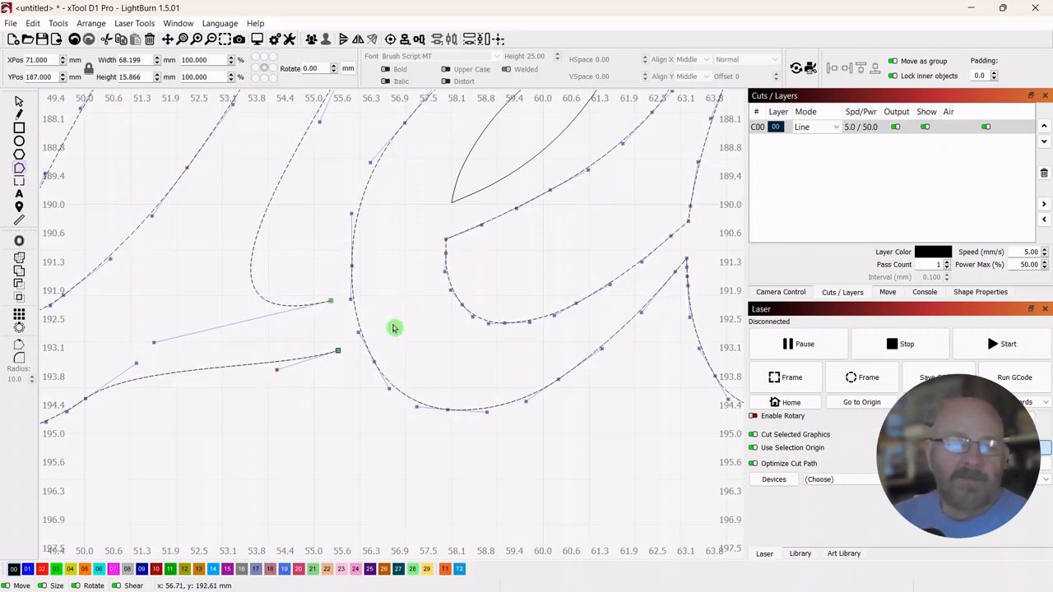
Add a node on the e's outline at about X 55.9, Y 191.9 mm, break it there, and join its upper end to the W's upper end.
{"action": "scroll", "coordinate": [395, 326], "scroll_direction": "up", "scroll_amount": 3}
{"action": "scroll", "coordinate": [391, 341], "scroll_direction": "up", "scroll_amount": 1}
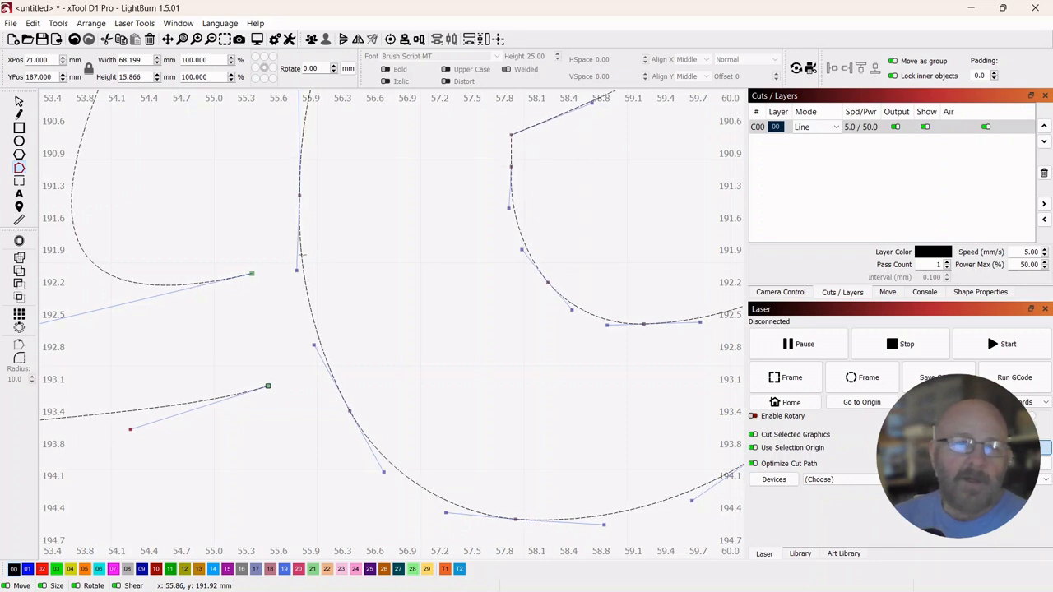
{"action": "left_click", "coordinate": [302, 256]}
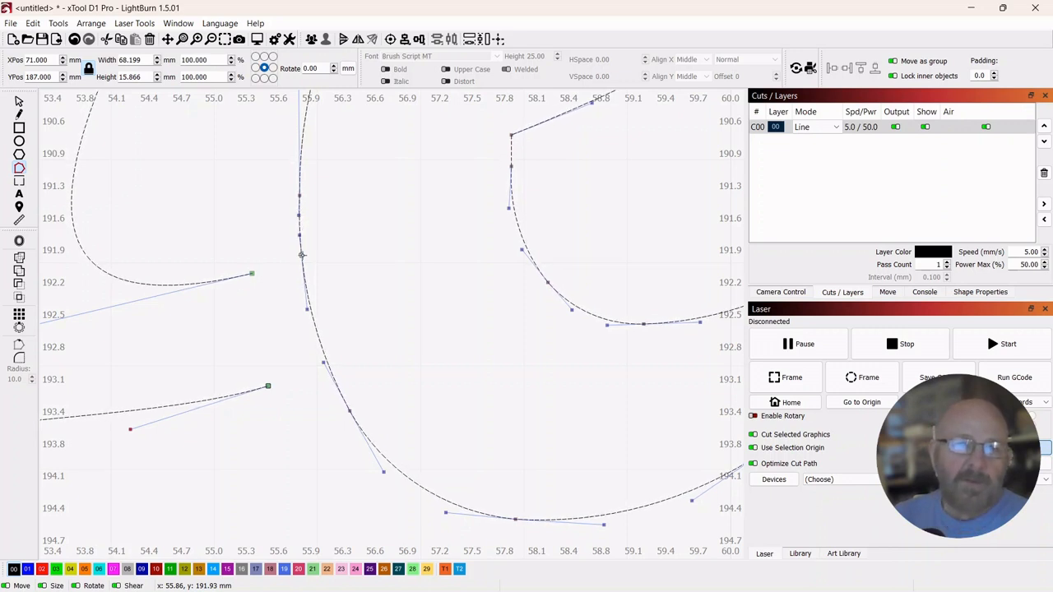
{"action": "left_click_drag", "start_coordinate": [301, 255], "coordinate": [252, 271]}
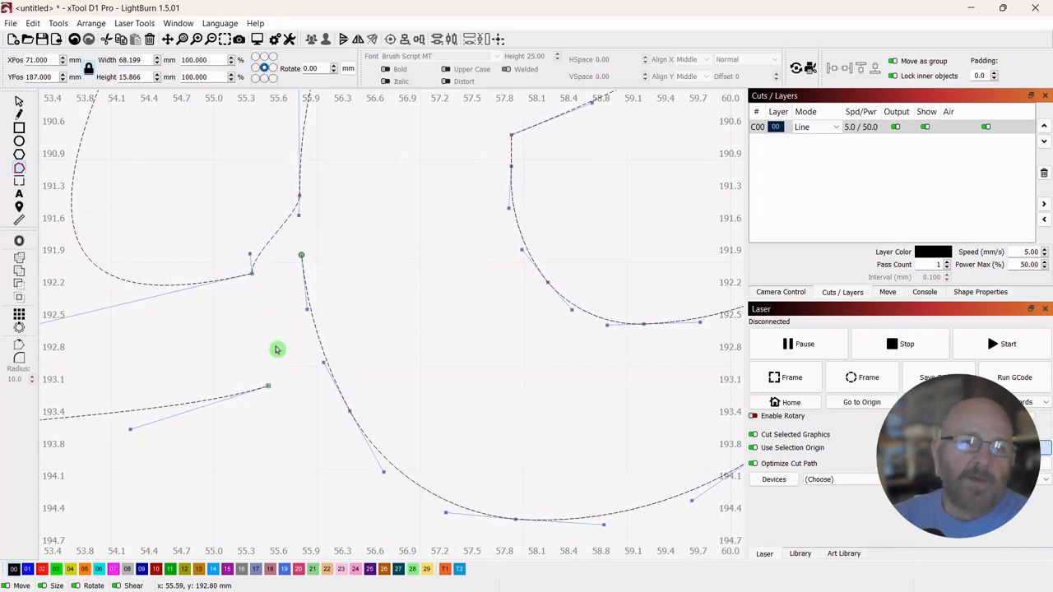
Smooth the upper W-to-e connection by adjusting its curve handles and moving the joined node to about X 55.1, Y 191.8 mm.
{"action": "left_click", "coordinate": [252, 258]}
{"action": "mouse_move", "coordinate": [252, 257]}
{"action": "left_mouse_down"}
{"action": "mouse_move", "coordinate": [252, 244]}
{"action": "mouse_move", "coordinate": [264, 280]}
{"action": "left_mouse_up"}
{"action": "scroll", "coordinate": [285, 305], "scroll_direction": "down", "scroll_amount": 5}
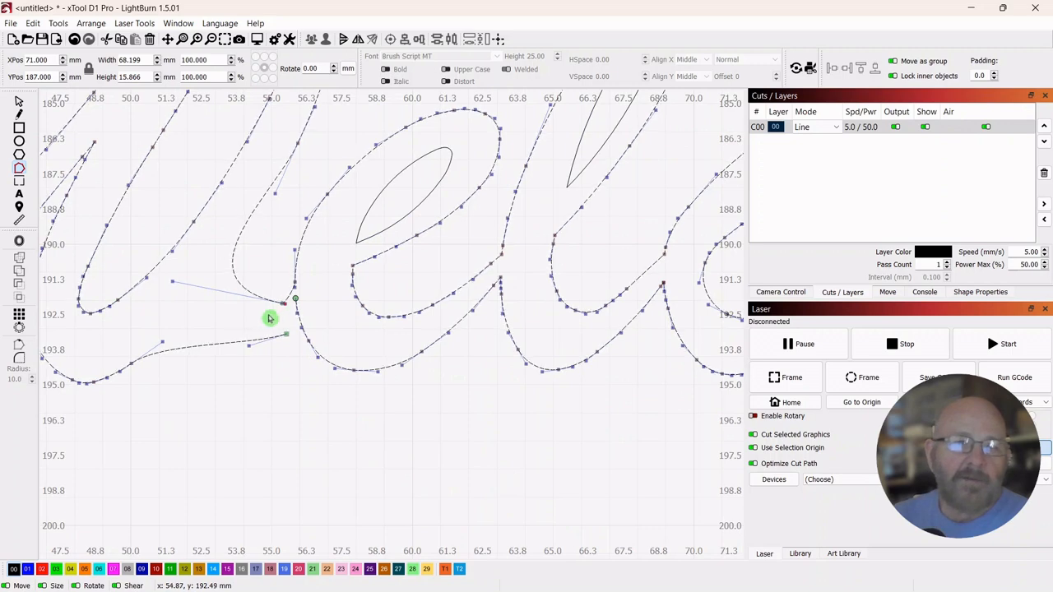
{"action": "left_click_drag", "start_coordinate": [294, 249], "coordinate": [302, 253]}
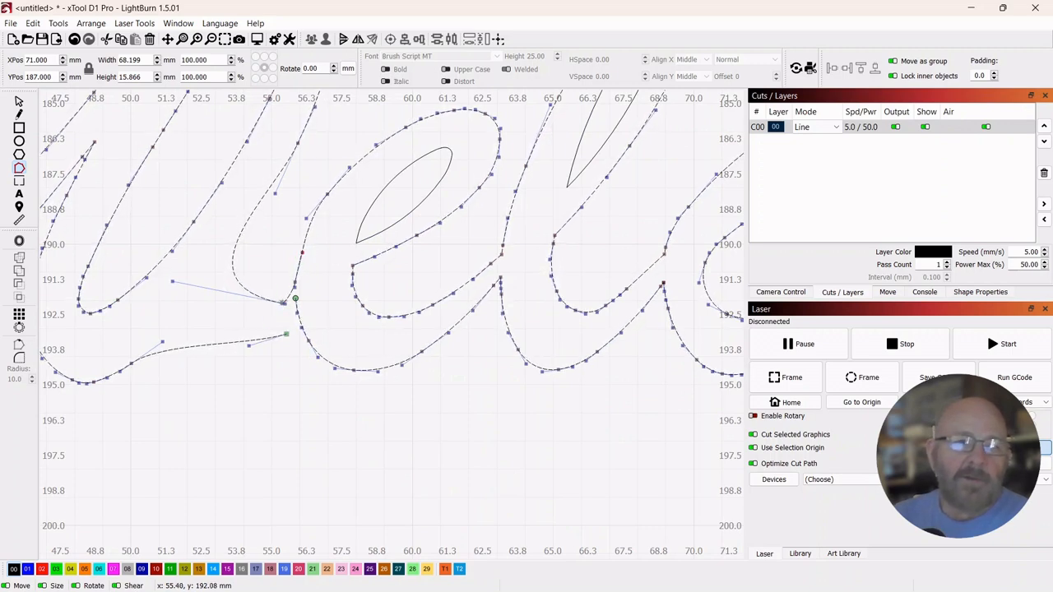
{"action": "scroll", "coordinate": [283, 303], "scroll_direction": "up", "scroll_amount": 5}
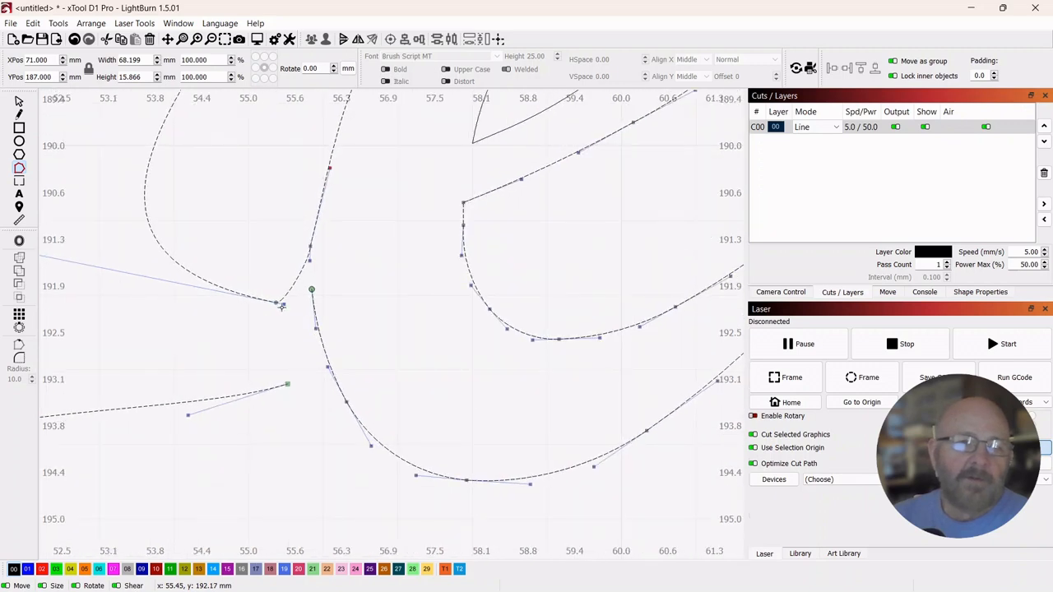
{"action": "left_click_drag", "start_coordinate": [279, 303], "coordinate": [261, 274]}
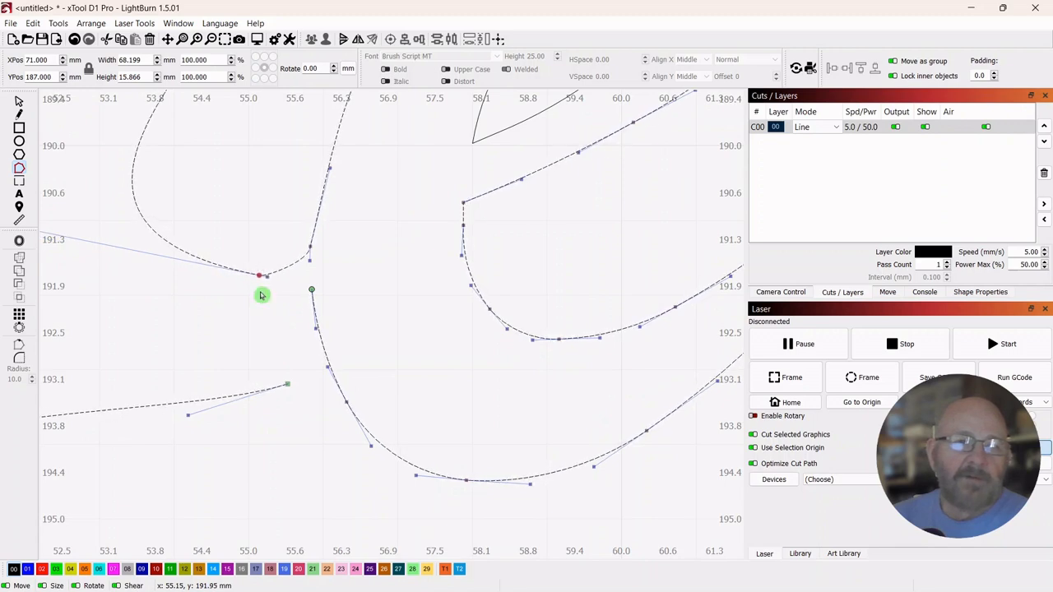
{"action": "scroll", "coordinate": [273, 325], "scroll_direction": "down", "scroll_amount": 3}
{"action": "scroll", "coordinate": [273, 325], "scroll_direction": "down", "scroll_amount": 2}
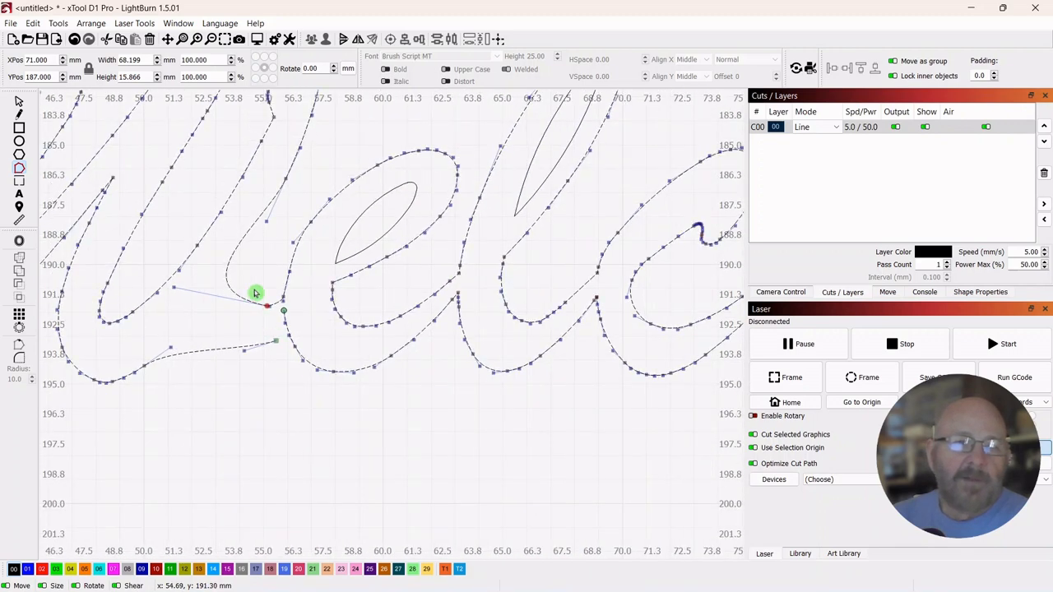
Join the e's lower open end to the W's lower end at about X 55.5, Y 193.2 mm and flatten the connecting curve.
{"action": "scroll", "coordinate": [285, 391], "scroll_direction": "up", "scroll_amount": 4}
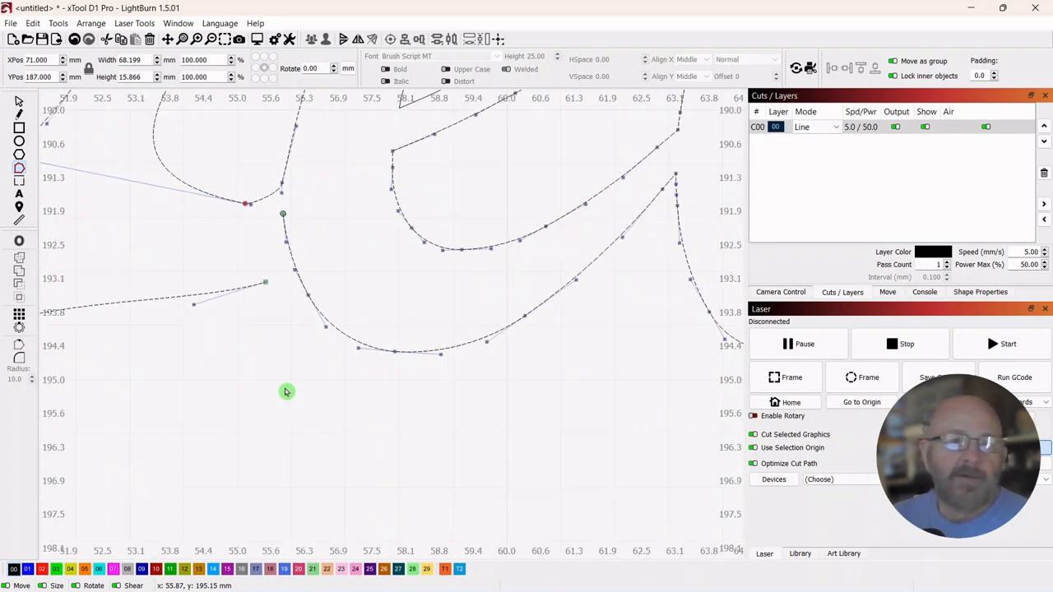
{"action": "left_click_drag", "start_coordinate": [299, 369], "coordinate": [395, 440]}
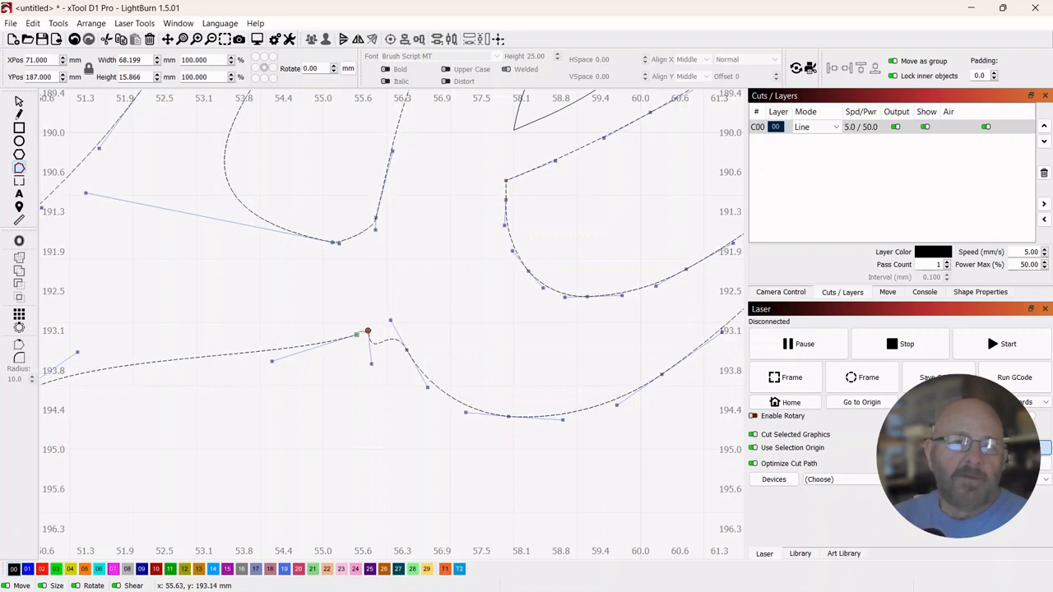
{"action": "left_click", "coordinate": [356, 335]}
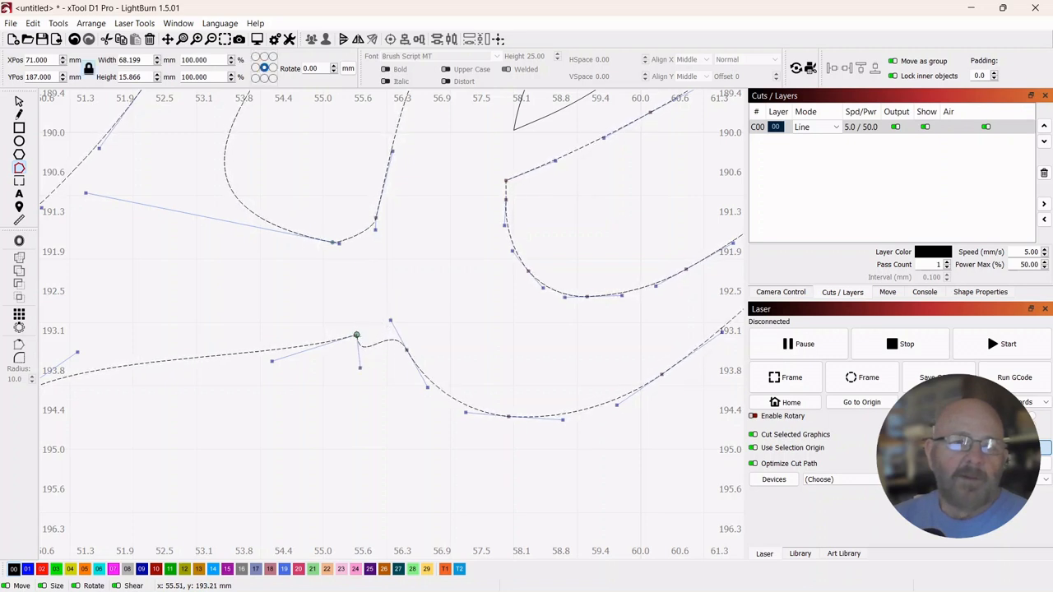
{"action": "left_click_drag", "start_coordinate": [360, 369], "coordinate": [393, 337]}
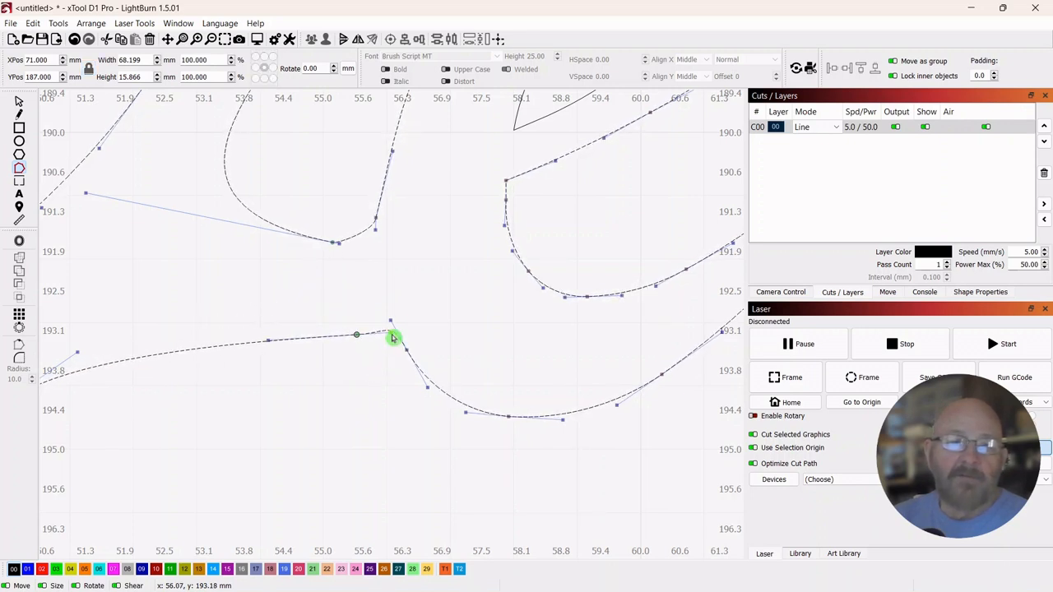
Bend the lower W-to-e connecting curve by moving its W-side handle to about X 54.1, Y 193.4 mm.
{"action": "left_click_drag", "start_coordinate": [268, 340], "coordinate": [268, 352]}
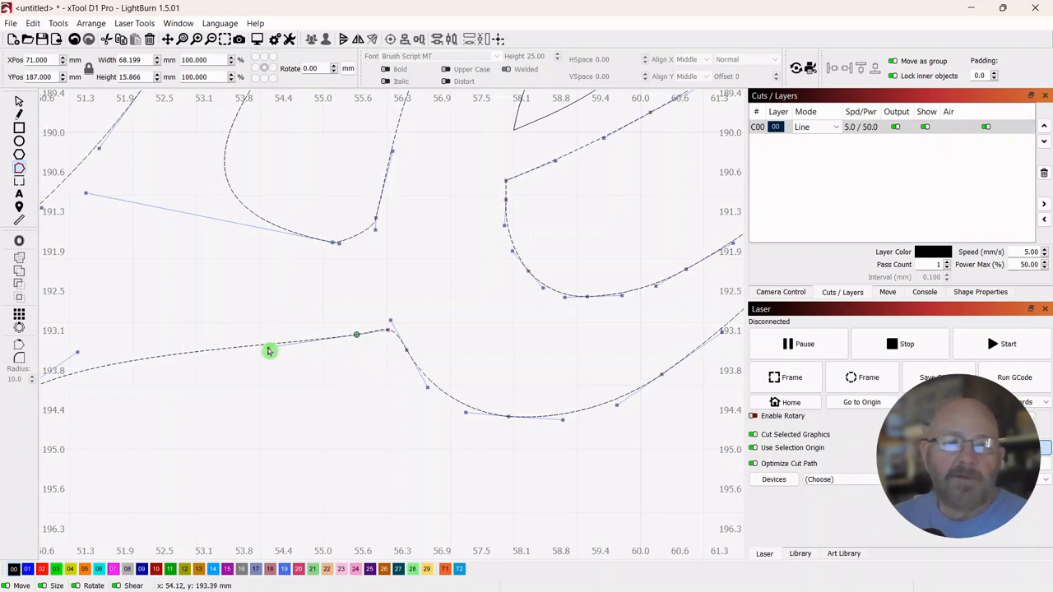
{"action": "scroll", "coordinate": [347, 408], "scroll_direction": "down", "scroll_amount": 4}
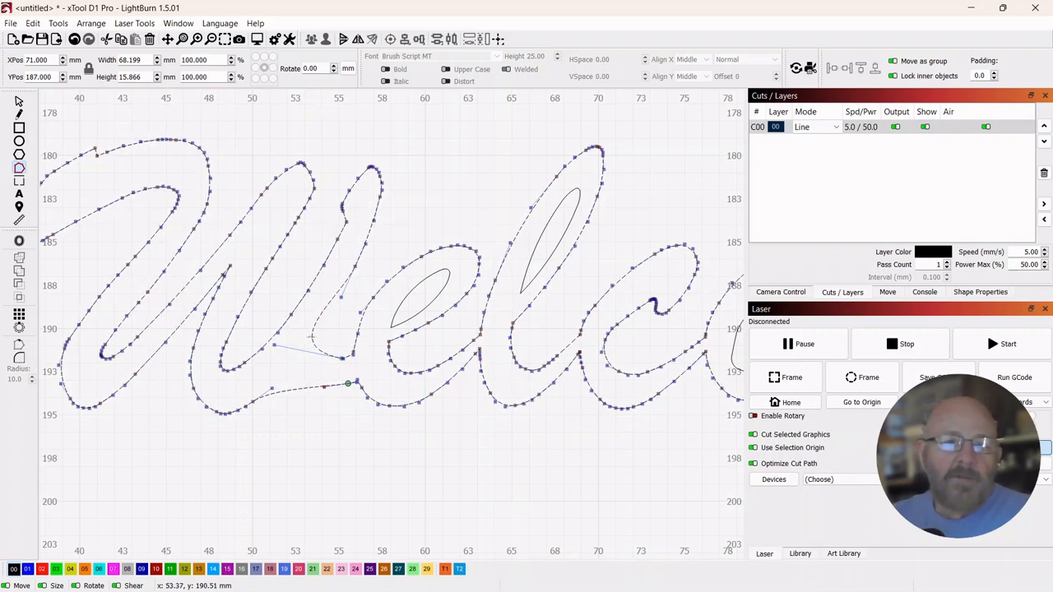
{"action": "scroll", "coordinate": [311, 336], "scroll_direction": "up", "scroll_amount": 3}
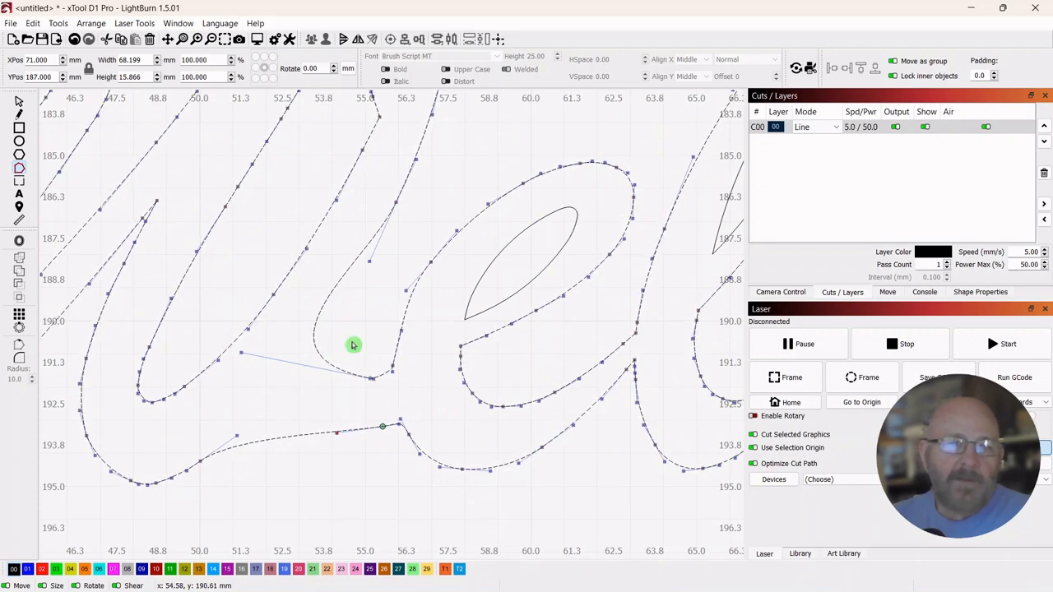
{"action": "scroll", "coordinate": [352, 345], "scroll_direction": "down", "scroll_amount": 4}
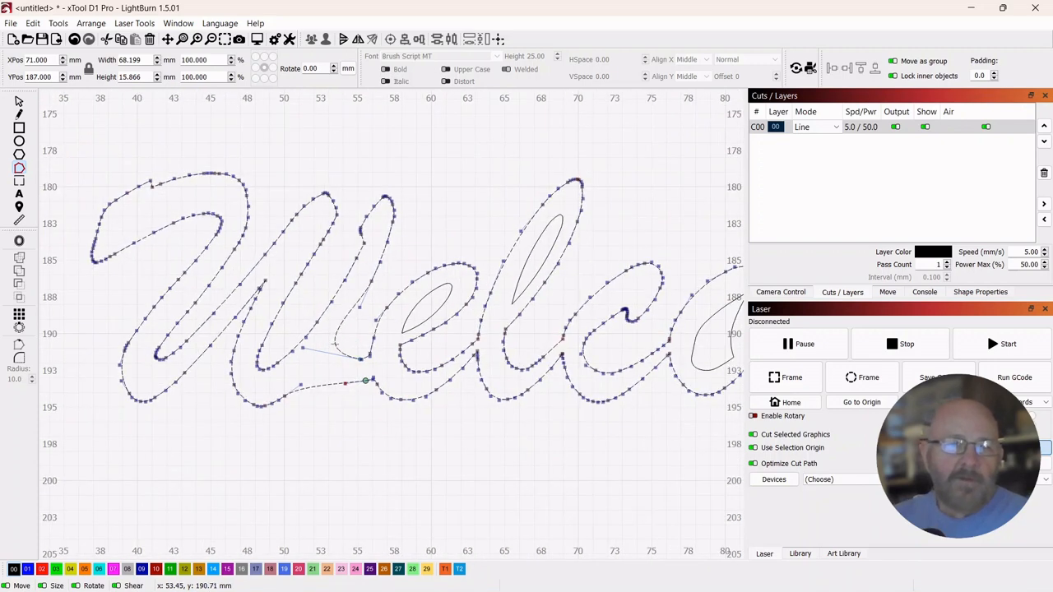
Insert a node on the upper W-to-e curve, move it to about X 52.7, Y 191.9 mm, and flatten the adjoining segment with its handle.
{"action": "scroll", "coordinate": [333, 340], "scroll_direction": "up", "scroll_amount": 4}
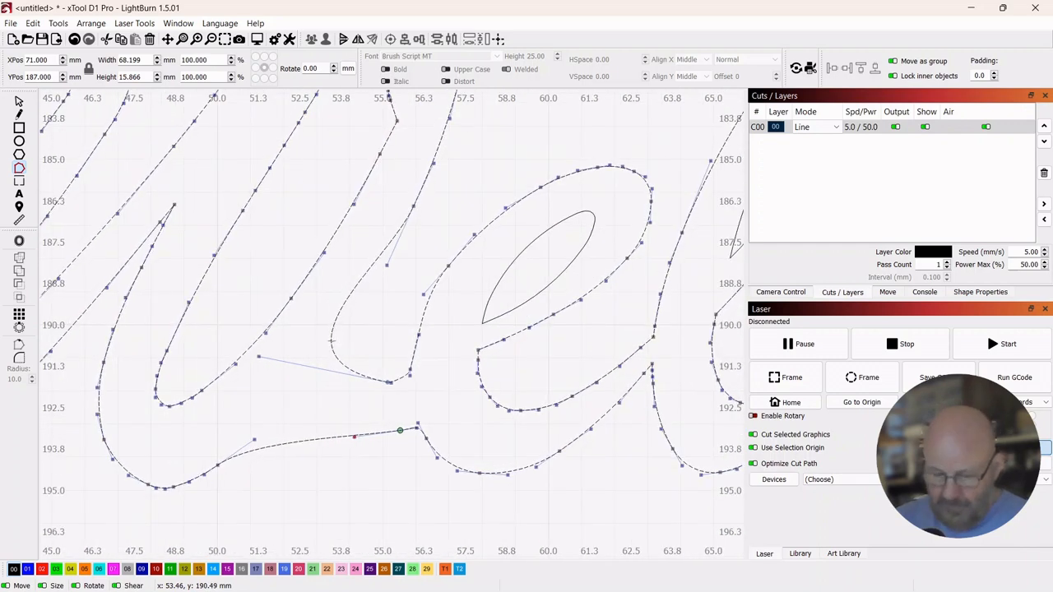
{"action": "key", "text": "i"}
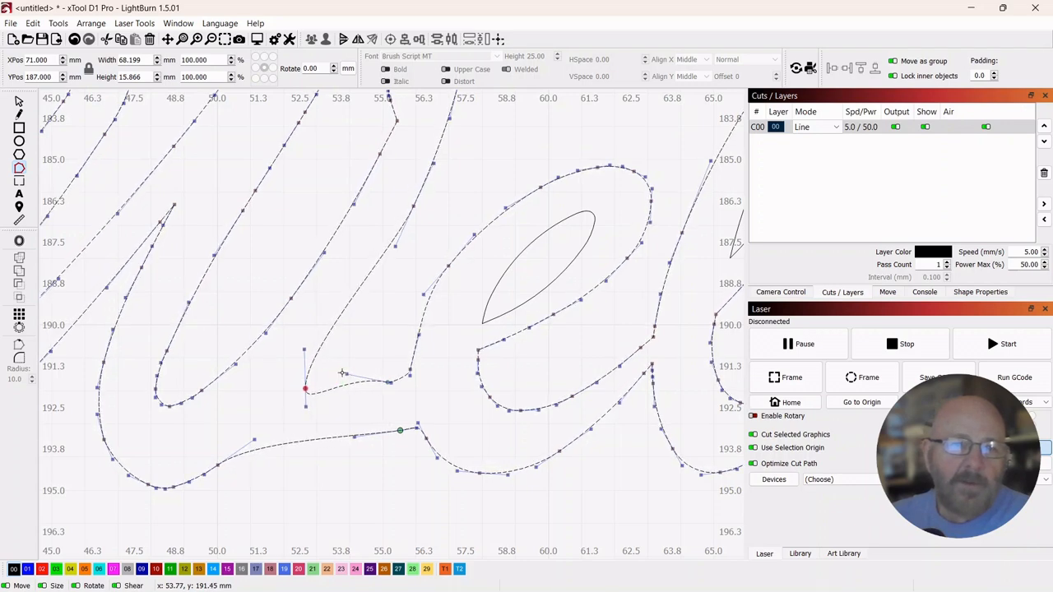
{"action": "left_click_drag", "start_coordinate": [346, 375], "coordinate": [341, 386]}
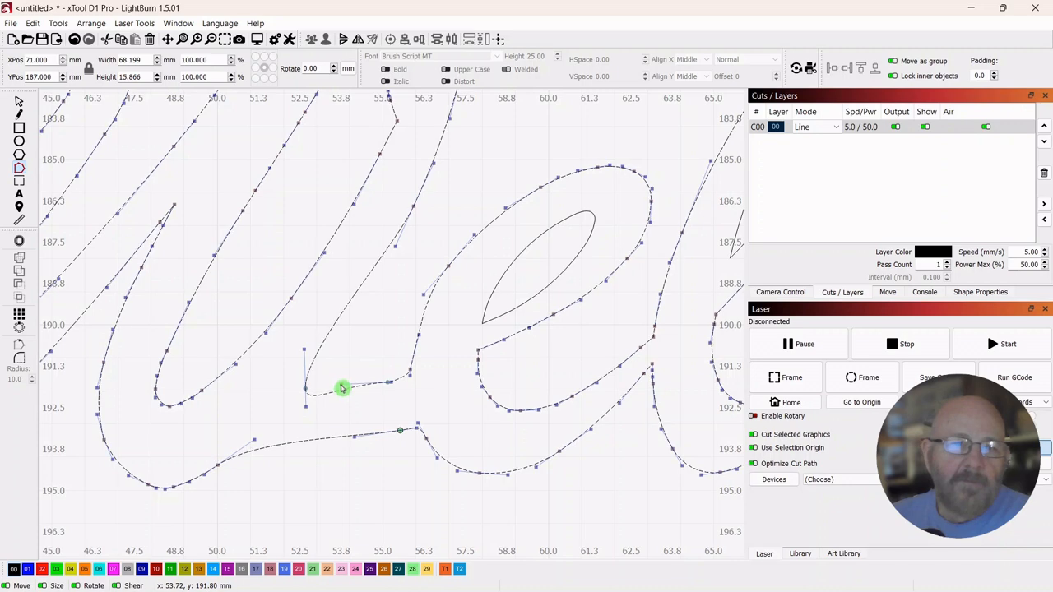
{"action": "scroll", "coordinate": [398, 346], "scroll_direction": "down", "scroll_amount": 8}
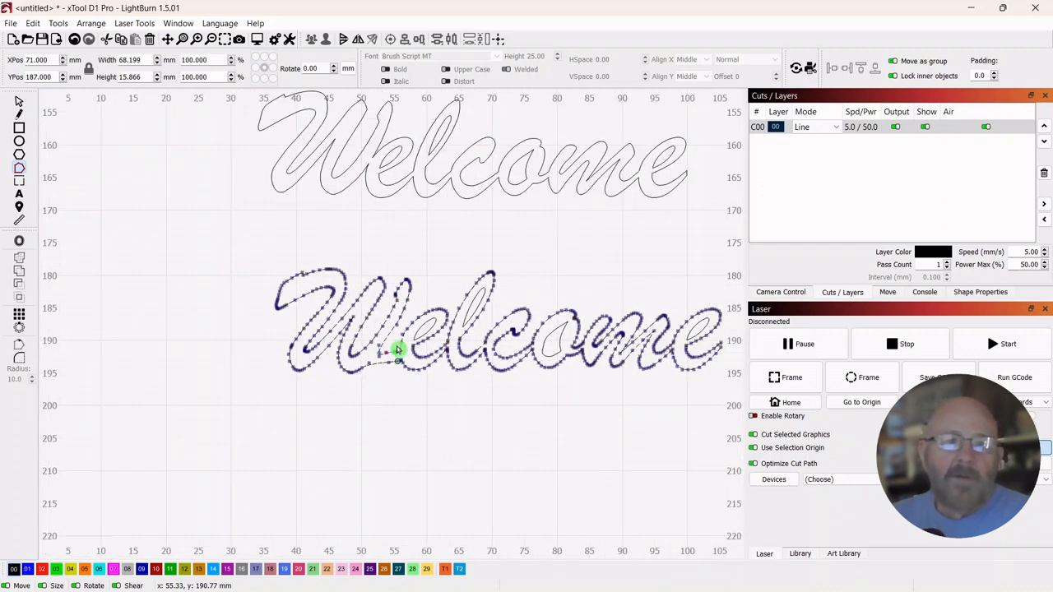
{"action": "left_click_drag", "start_coordinate": [554, 440], "coordinate": [416, 400]}
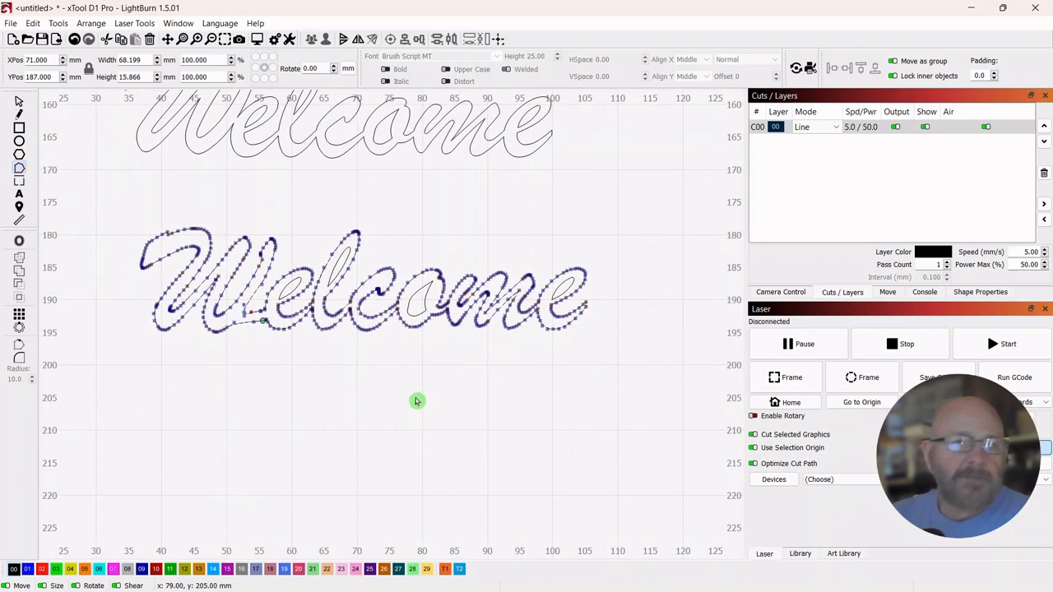
{"action": "left_click", "coordinate": [18, 103]}
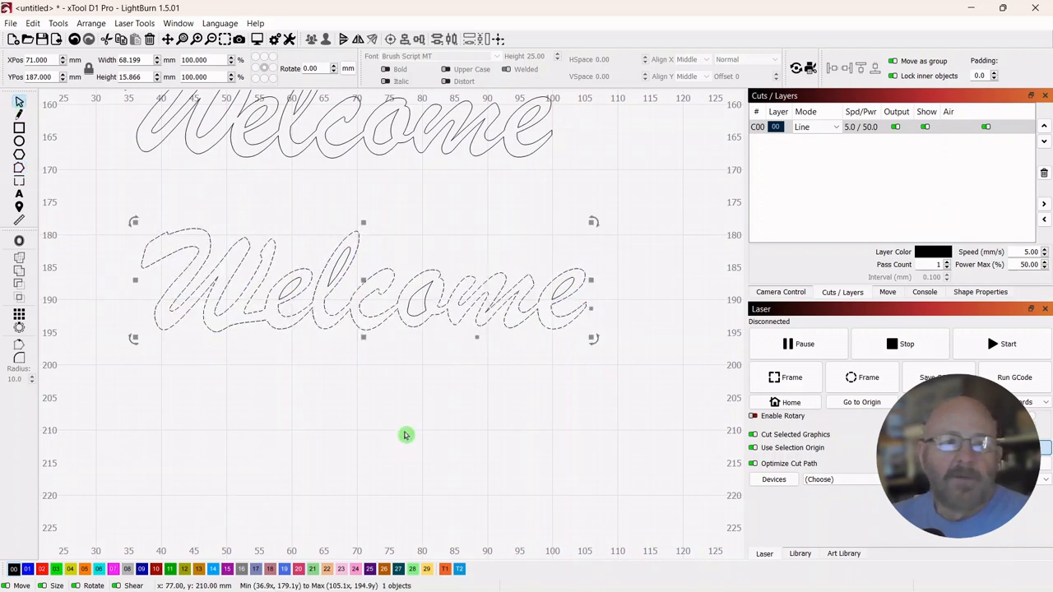
{"action": "left_click", "coordinate": [446, 398]}
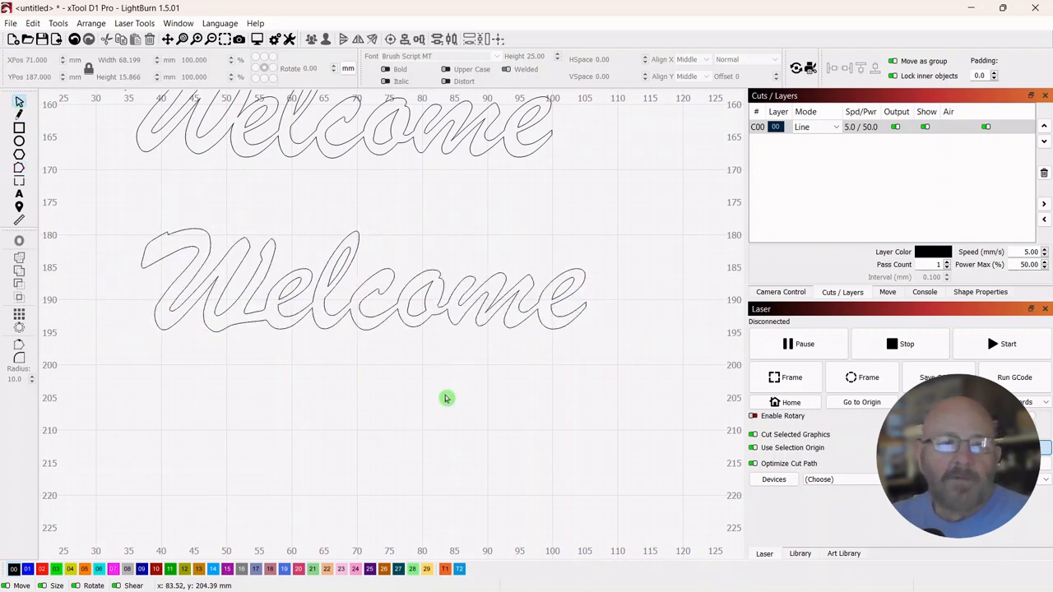
Examine whether the inner openings of the o, final e and l are separate objects in the node-edited Welcome.
{"action": "left_click", "coordinate": [431, 282]}
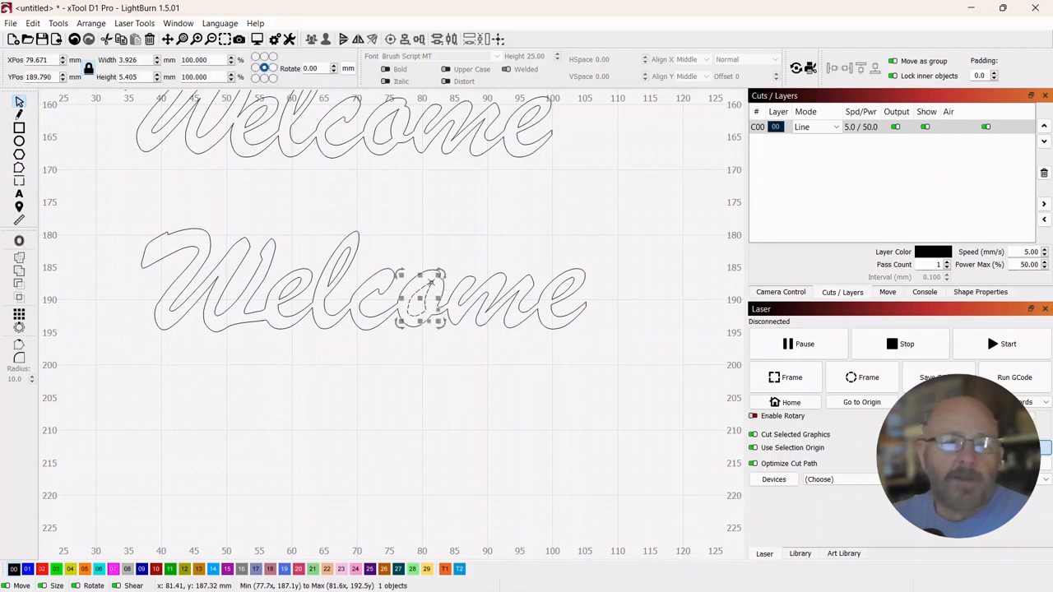
{"action": "left_click", "coordinate": [429, 374]}
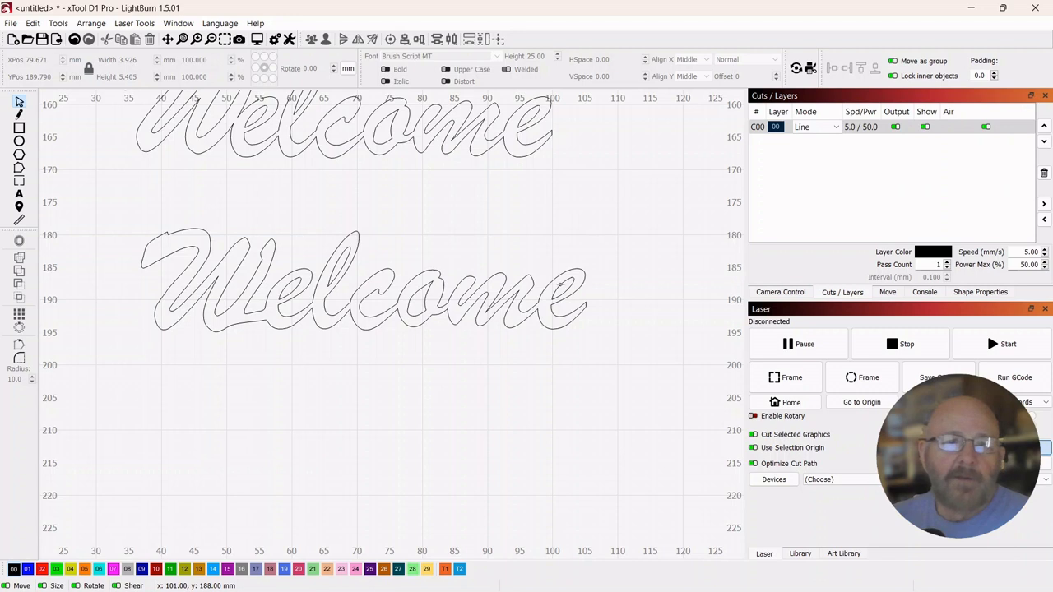
{"action": "left_click", "coordinate": [559, 285]}
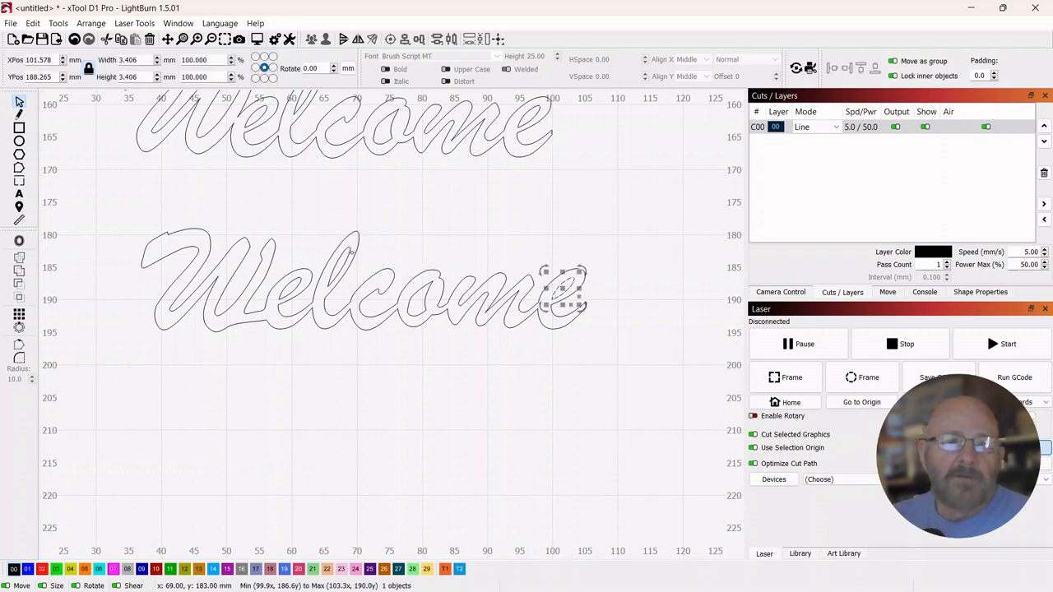
{"action": "key", "text": "Delete"}
{"action": "left_click", "coordinate": [351, 252]}
{"action": "key", "text": "Delete"}
Group the node-edited Welcome outline with its inner letter openings and check that the word selects as one object.
{"action": "left_click_drag", "start_coordinate": [613, 217], "coordinate": [244, 316]}
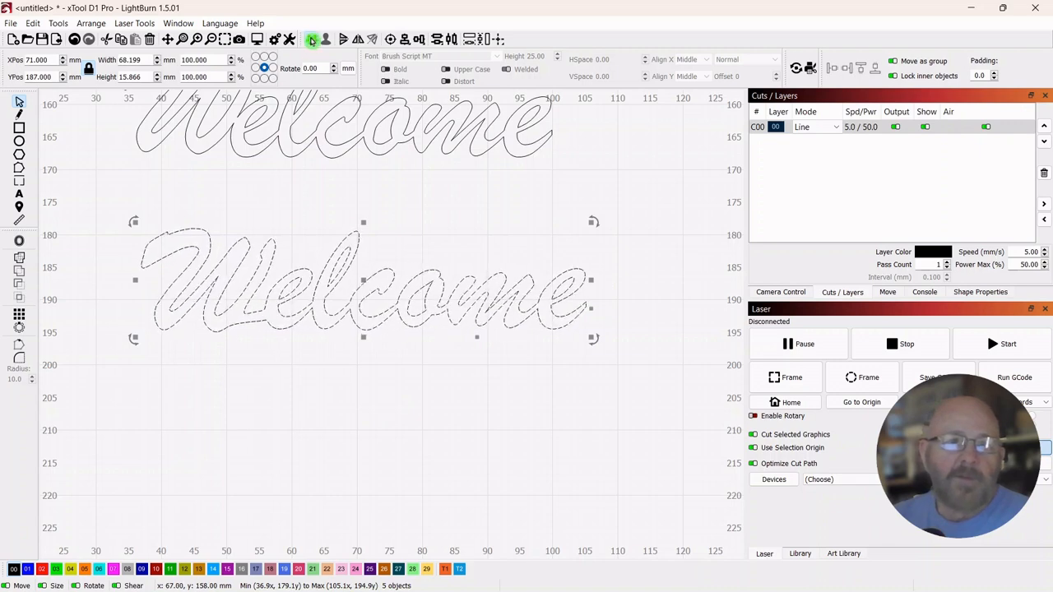
{"action": "left_click", "coordinate": [409, 386]}
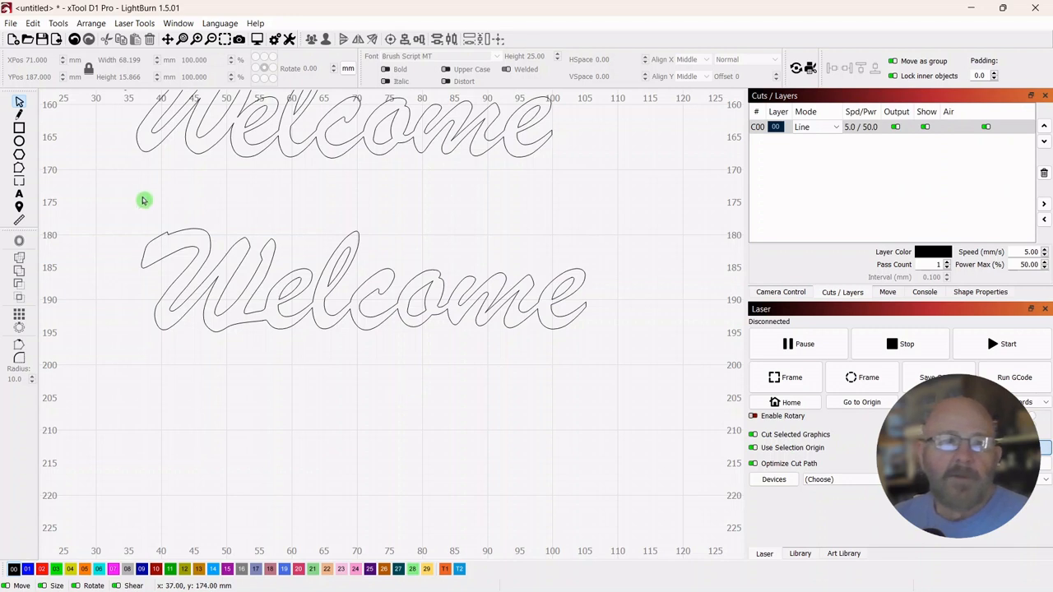
{"action": "left_click_drag", "start_coordinate": [122, 188], "coordinate": [452, 292]}
{"action": "left_click_drag", "start_coordinate": [113, 186], "coordinate": [617, 378]}
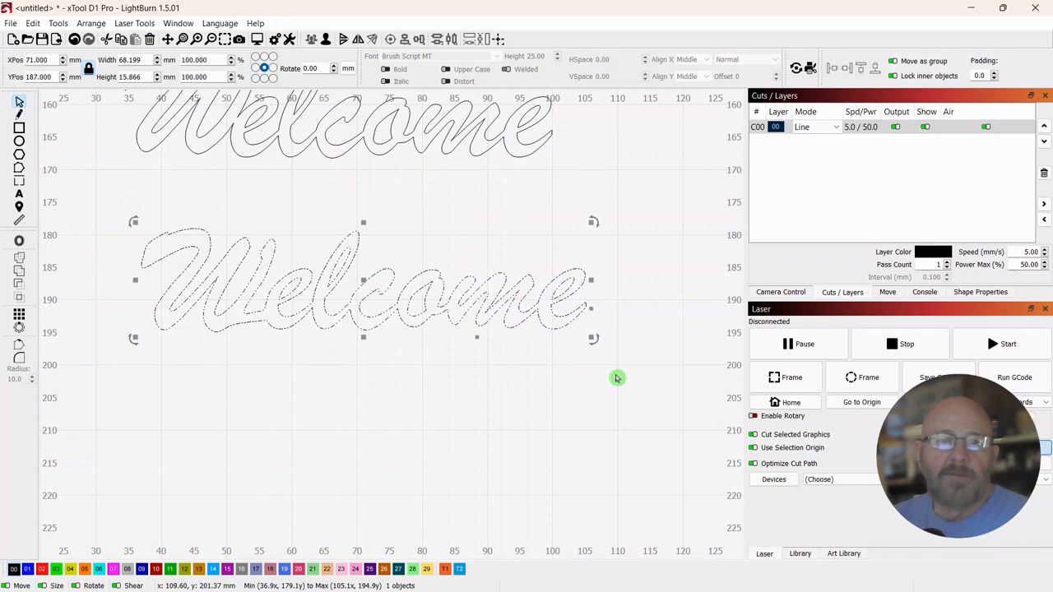
{"action": "left_click", "coordinate": [417, 414]}
{"action": "left_click_drag", "start_coordinate": [107, 191], "coordinate": [631, 388]}
{"action": "left_click", "coordinate": [481, 384]}
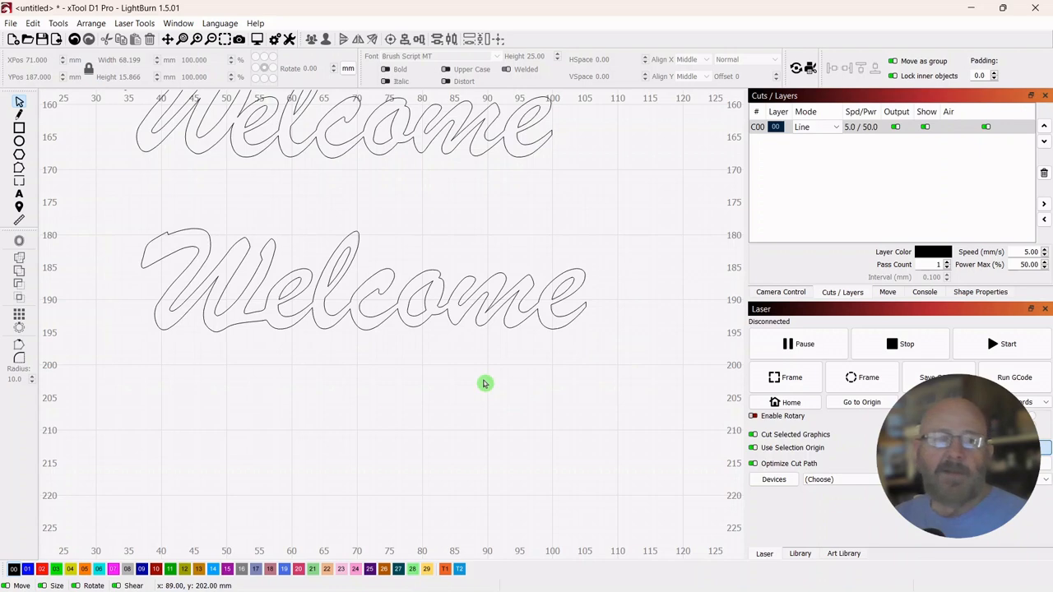
Space out the script versions by moving the middle Welcome to X 70, Y 165 mm and the lowest to X 69, Y 189 mm.
{"action": "scroll", "coordinate": [483, 383], "scroll_direction": "down", "scroll_amount": 4}
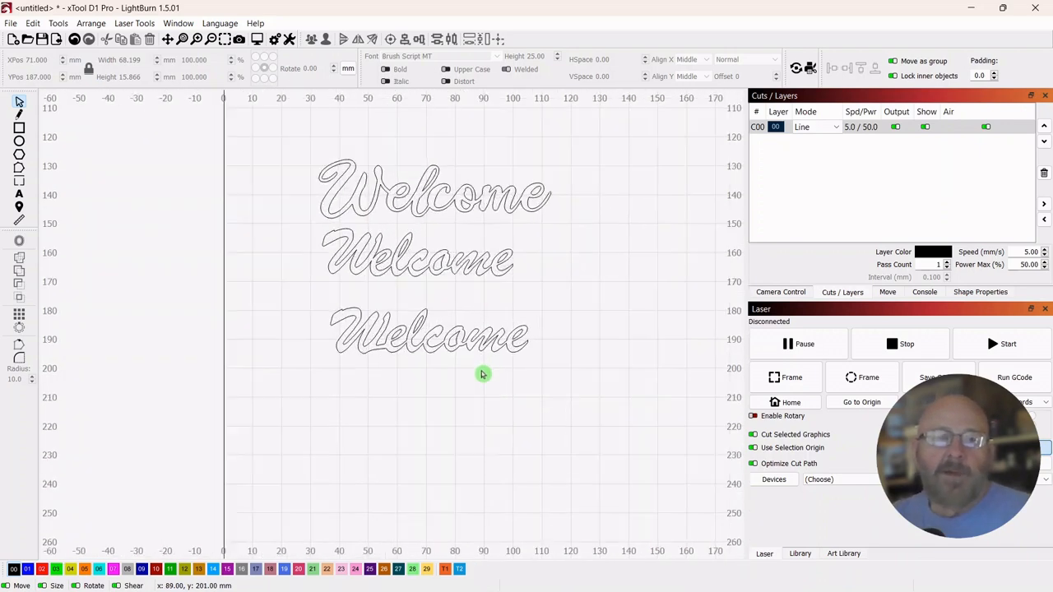
{"action": "scroll", "coordinate": [483, 374], "scroll_direction": "up", "scroll_amount": 1}
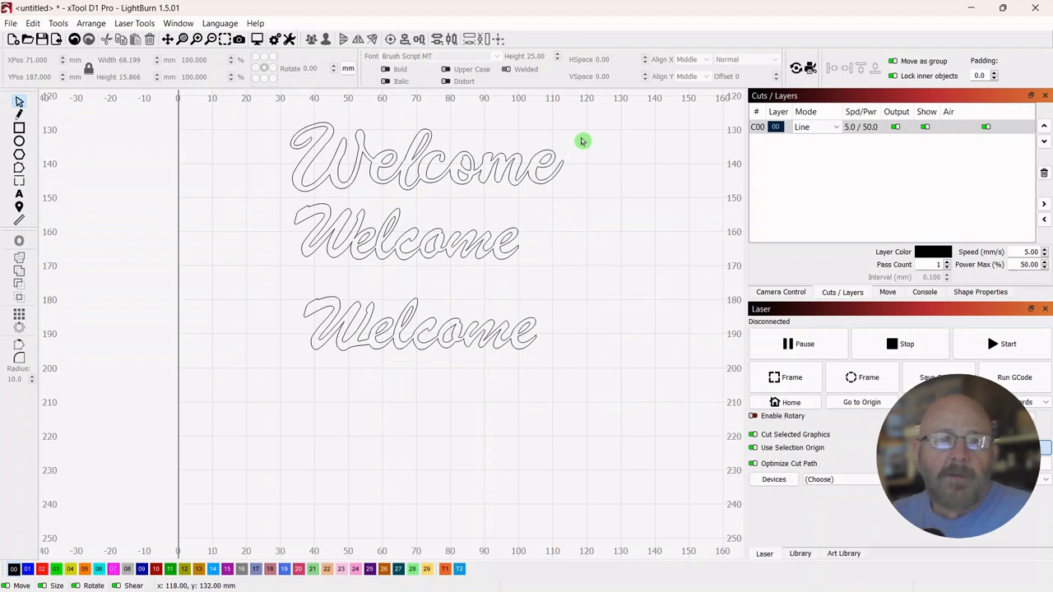
{"action": "left_click_drag", "start_coordinate": [582, 142], "coordinate": [296, 176]}
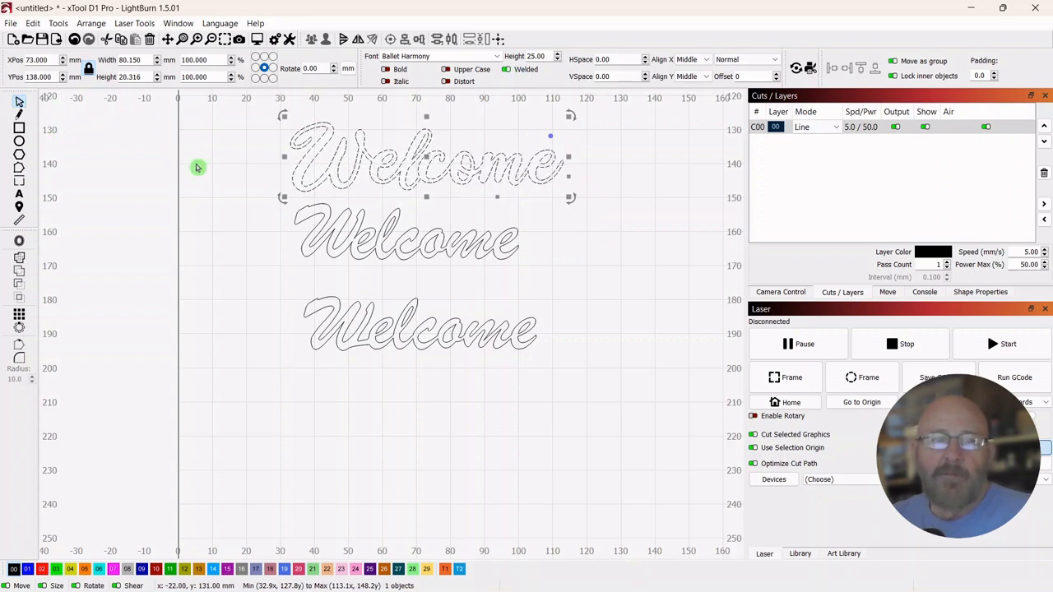
{"action": "left_click", "coordinate": [622, 296]}
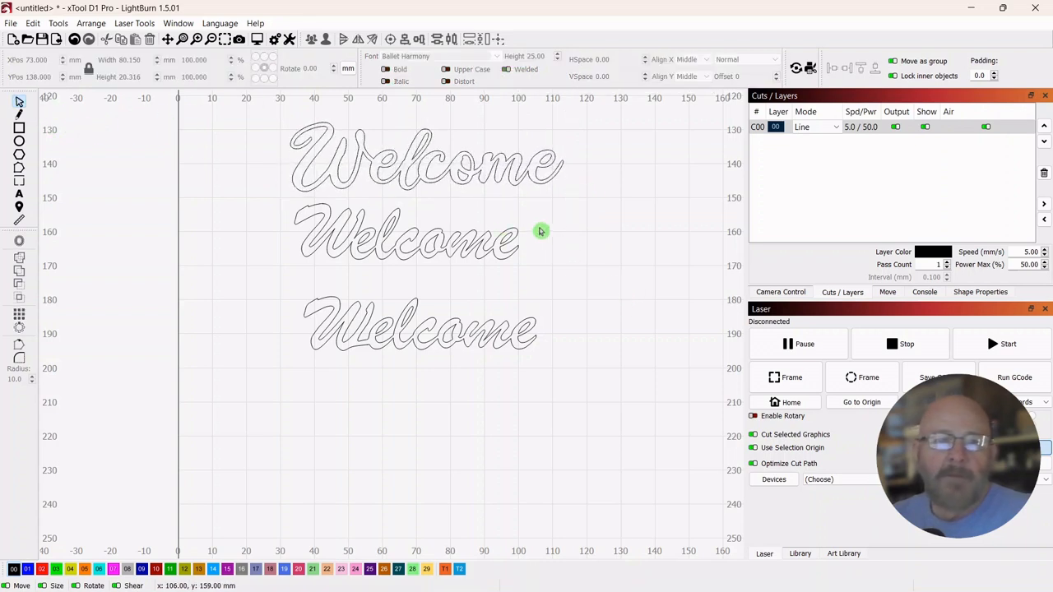
{"action": "left_click_drag", "start_coordinate": [540, 231], "coordinate": [418, 252]}
{"action": "left_click", "coordinate": [592, 298]}
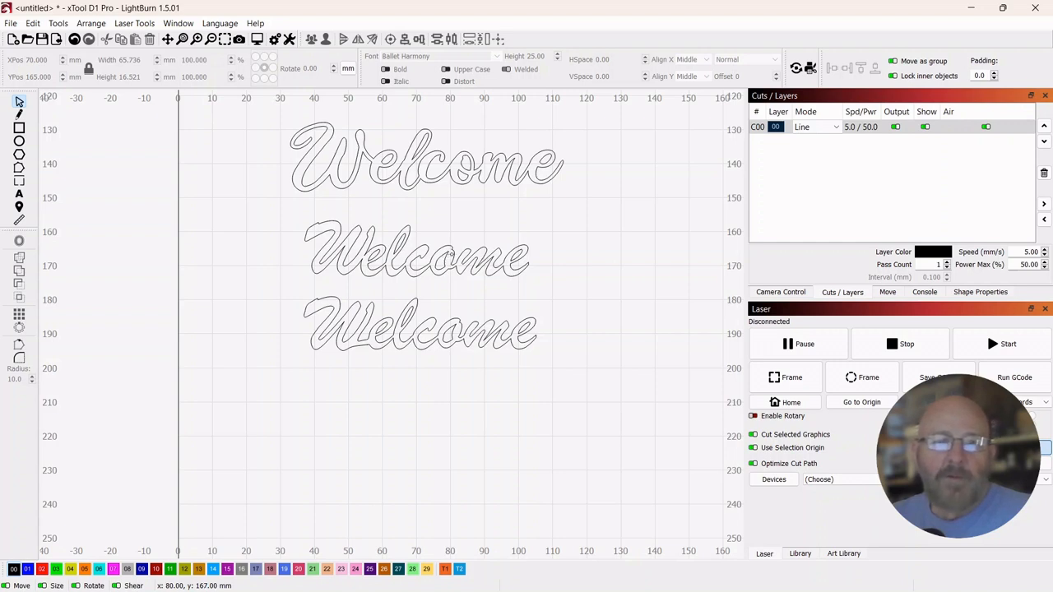
{"action": "left_click_drag", "start_coordinate": [527, 301], "coordinate": [296, 355]}
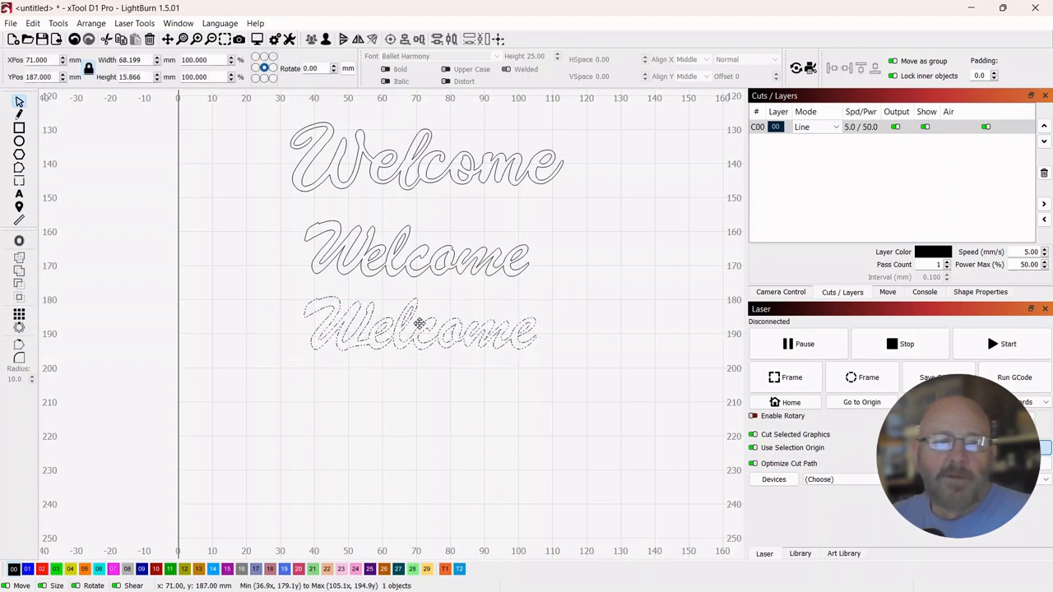
{"action": "left_click_drag", "start_coordinate": [419, 324], "coordinate": [412, 333]}
{"action": "left_click", "coordinate": [481, 379]}
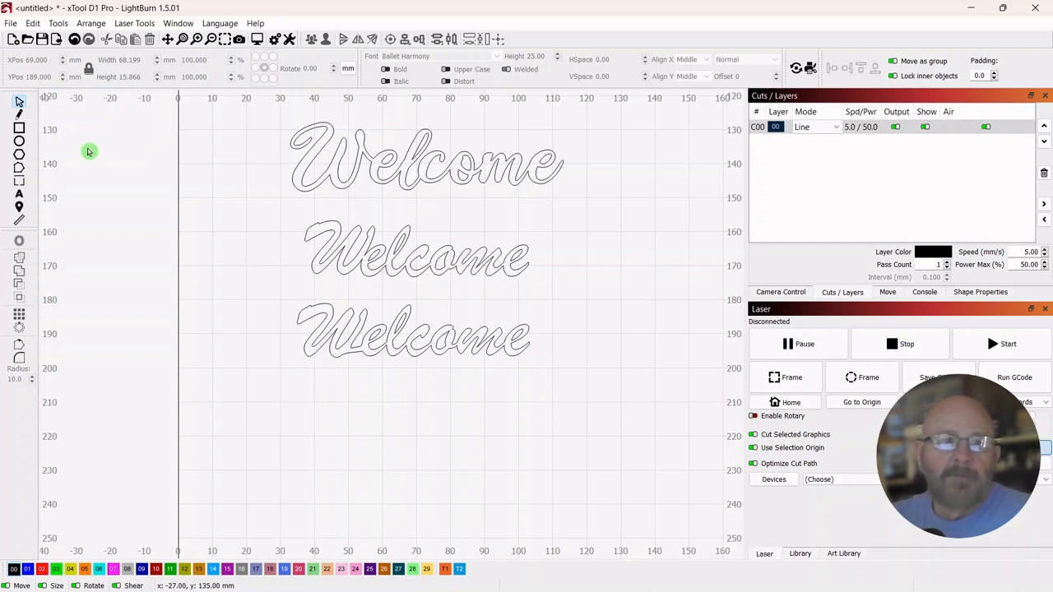
Add the text "Welcome" in Cooper Black below the script versions, starting from about X 36, Y 214 mm.
{"action": "left_click", "coordinate": [18, 197]}
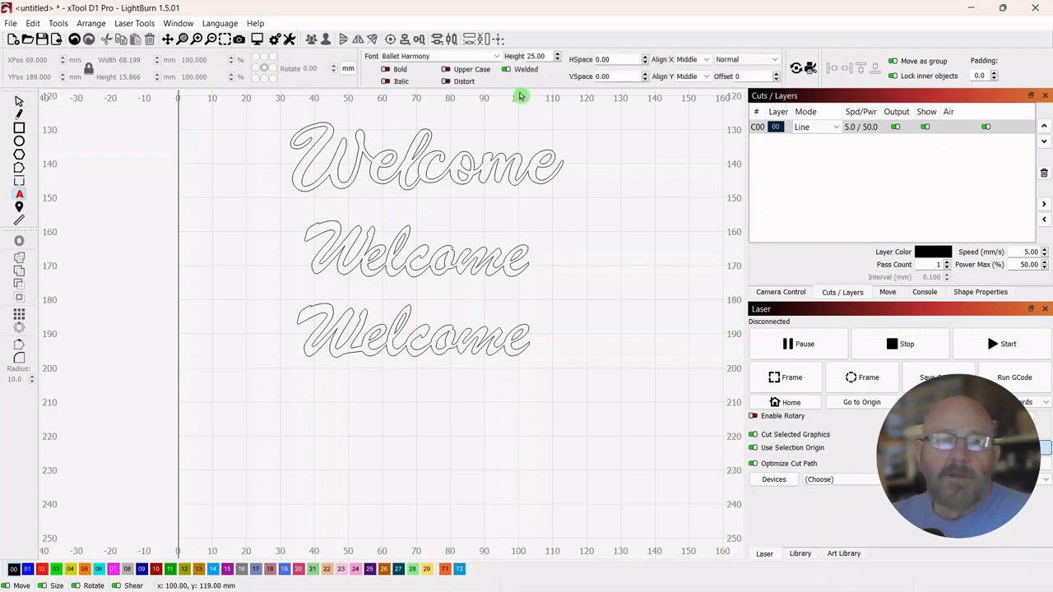
{"action": "left_click", "coordinate": [498, 59]}
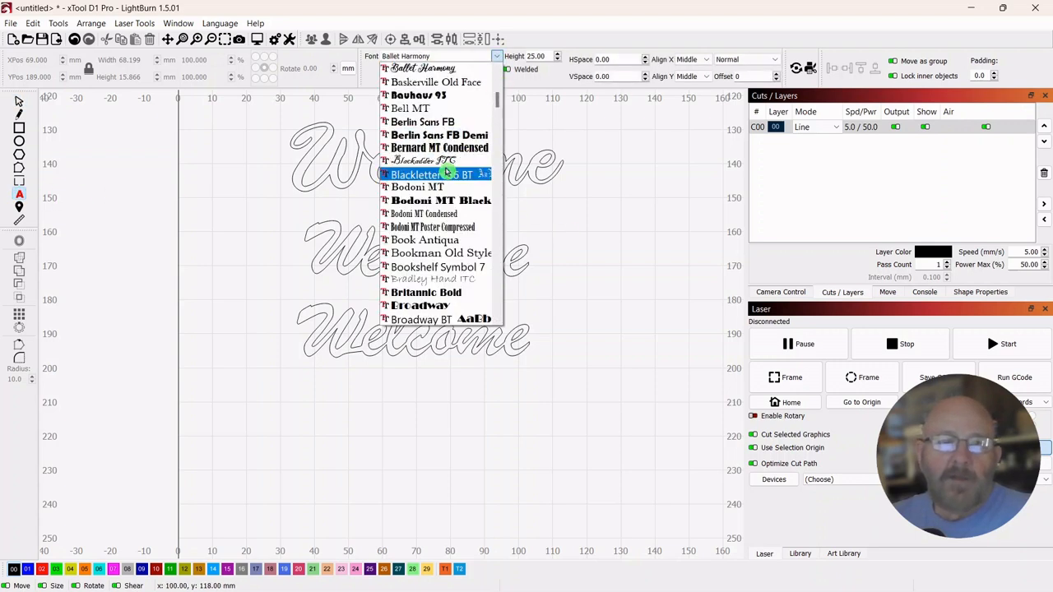
{"action": "scroll", "coordinate": [444, 176], "scroll_direction": "down", "scroll_amount": 3}
{"action": "scroll", "coordinate": [444, 177], "scroll_direction": "down", "scroll_amount": 4}
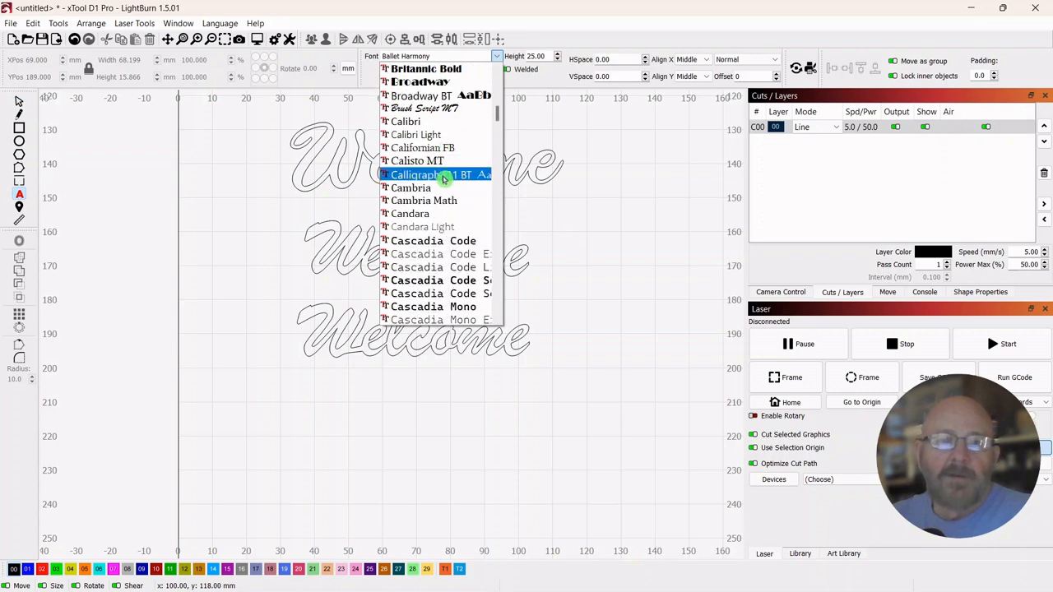
{"action": "scroll", "coordinate": [445, 181], "scroll_direction": "down", "scroll_amount": 5}
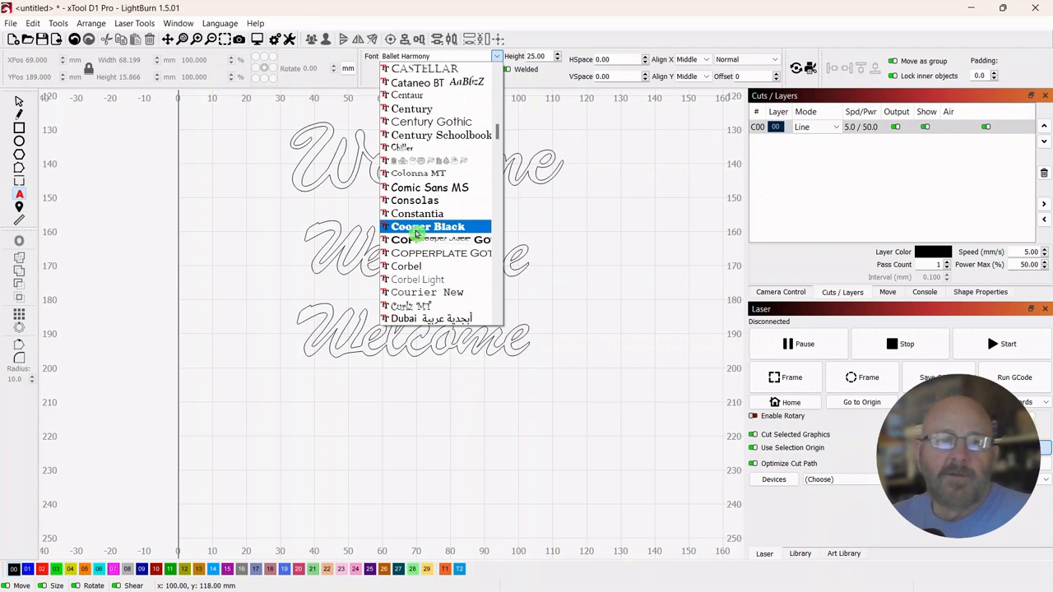
{"action": "left_click", "coordinate": [417, 235]}
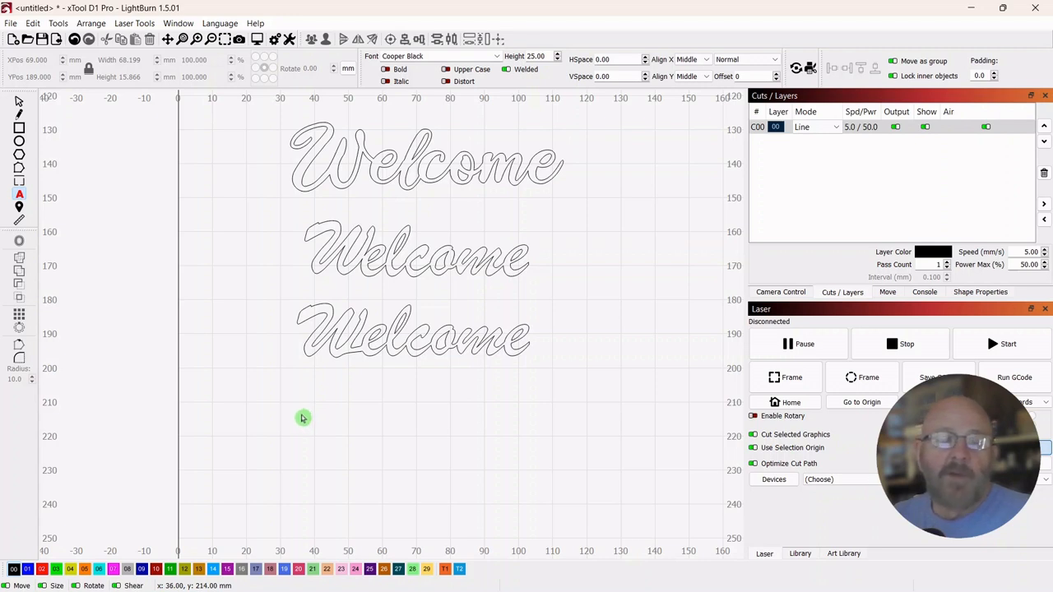
{"action": "left_click", "coordinate": [302, 419]}
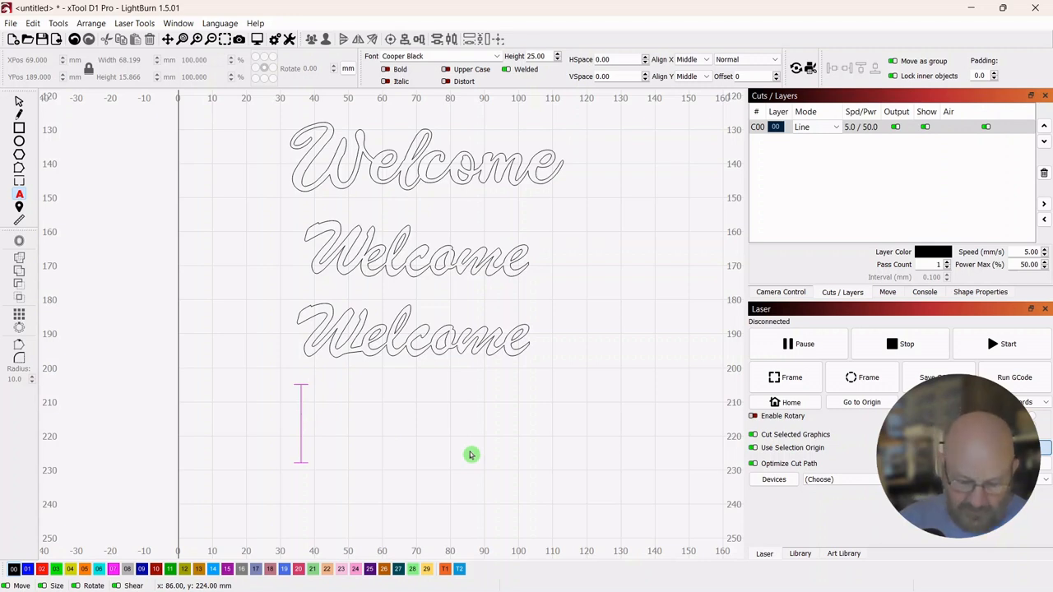
{"action": "type", "text": "Welcome"}
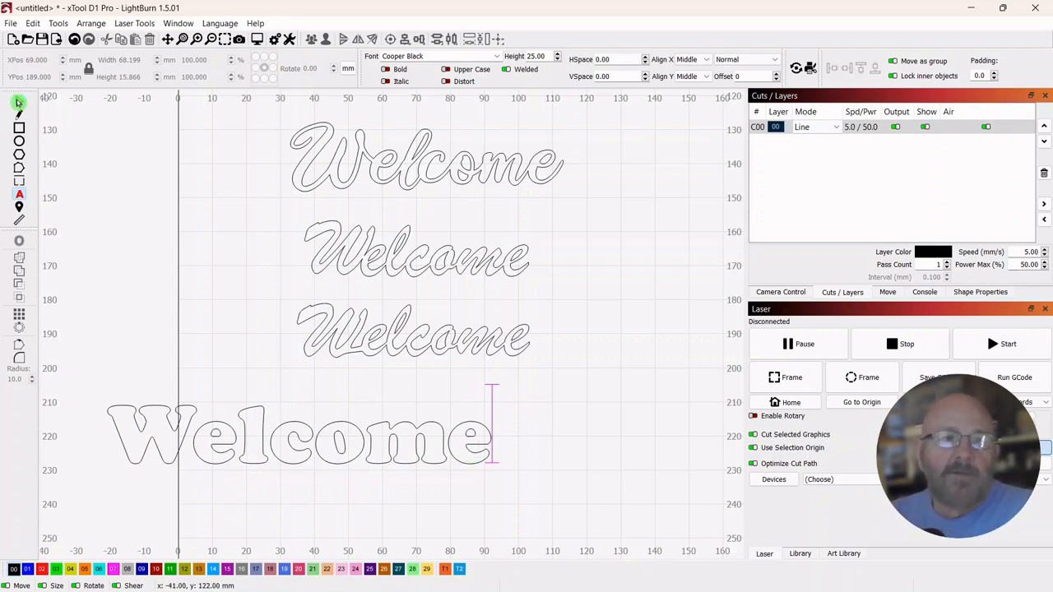
Move the Cooper Black Welcome to X 74, Y 215 mm, beneath the script versions.
{"action": "left_click", "coordinate": [18, 102]}
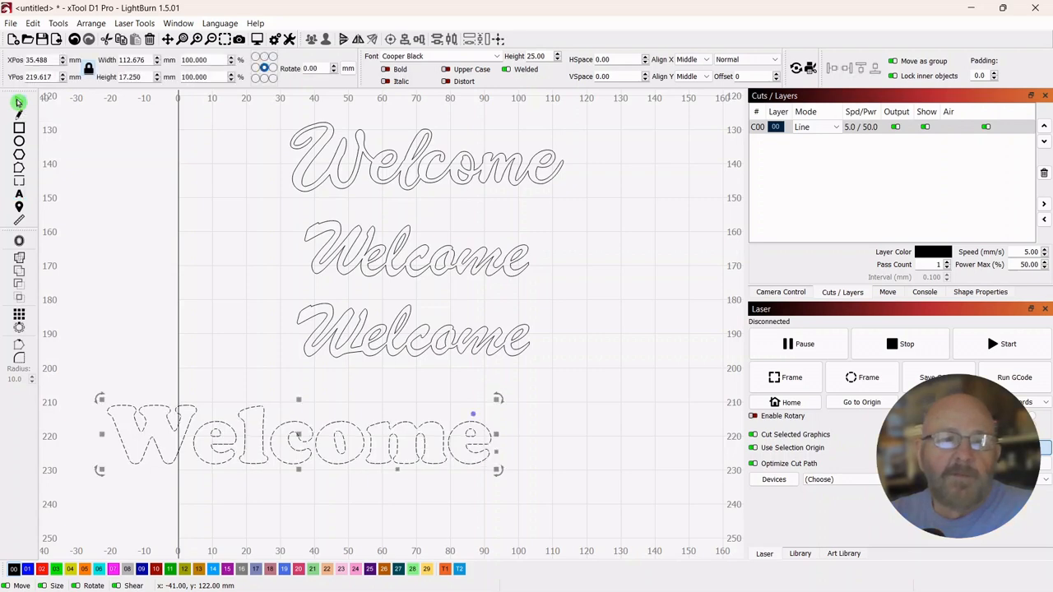
{"action": "left_click_drag", "start_coordinate": [301, 436], "coordinate": [436, 419]}
{"action": "scroll", "coordinate": [436, 419], "scroll_direction": "down", "scroll_amount": 3}
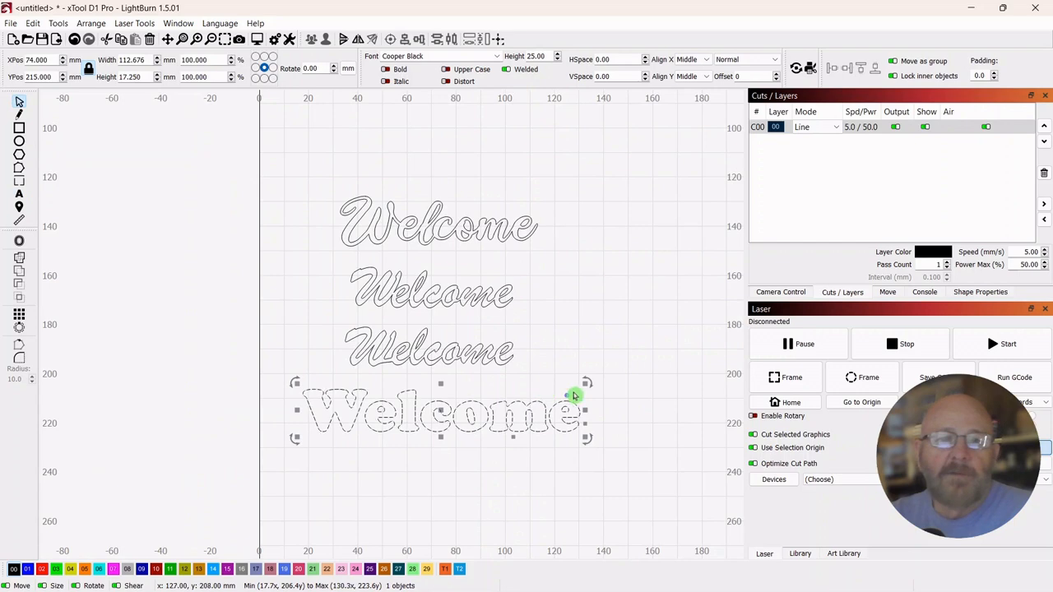
{"action": "left_click_drag", "start_coordinate": [616, 336], "coordinate": [584, 294]}
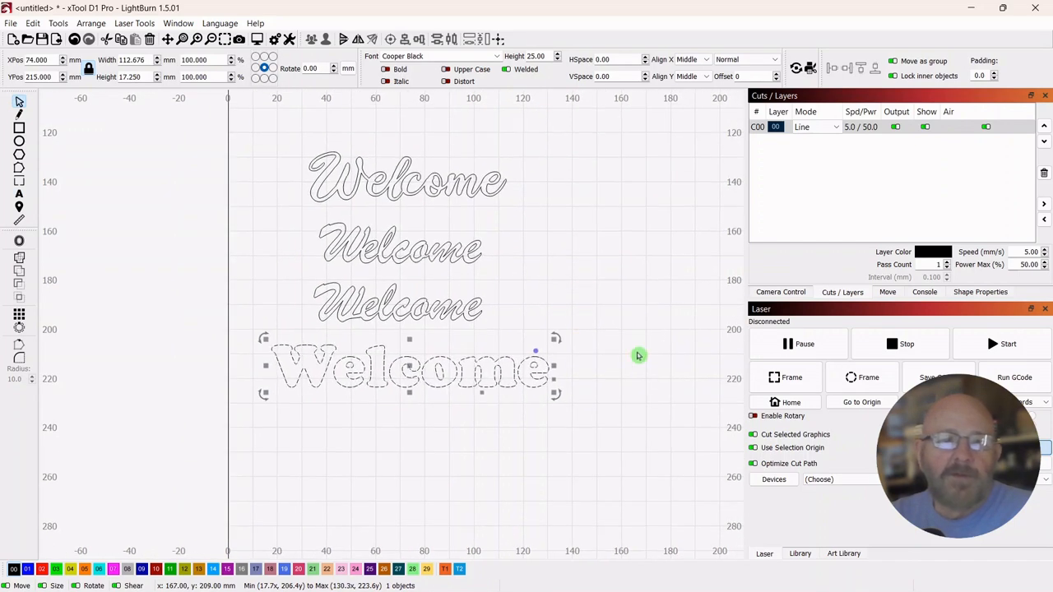
Scale the Cooper Black Welcome down to about 67.5 mm wide and move it to X 67, Y 219 mm.
{"action": "left_click_drag", "start_coordinate": [558, 339], "coordinate": [437, 356]}
{"action": "left_click_drag", "start_coordinate": [354, 377], "coordinate": [393, 379]}
{"action": "scroll", "coordinate": [461, 441], "scroll_direction": "up", "scroll_amount": 5}
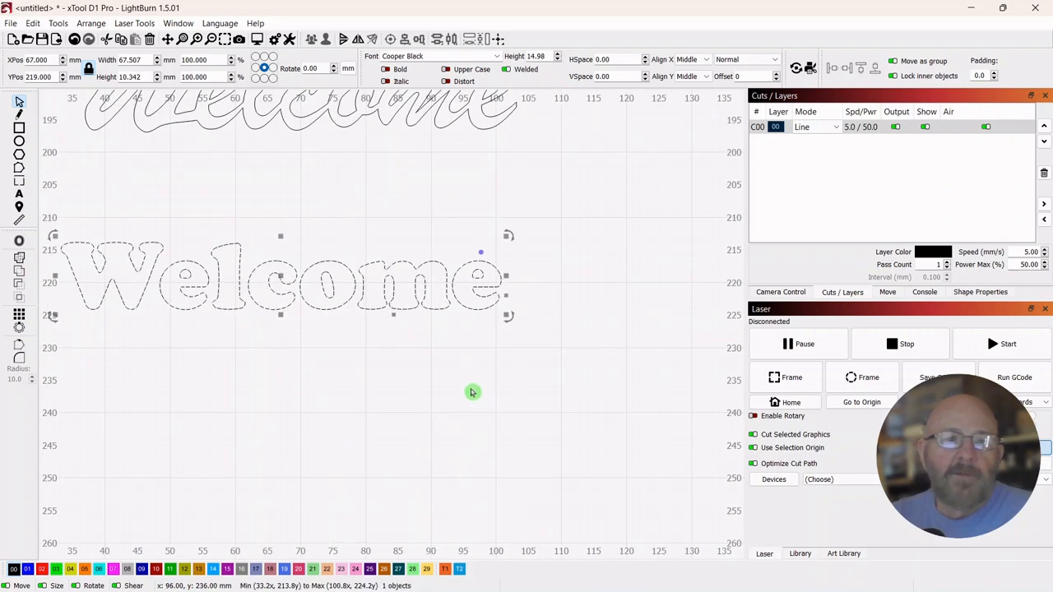
{"action": "left_click_drag", "start_coordinate": [456, 389], "coordinate": [594, 411]}
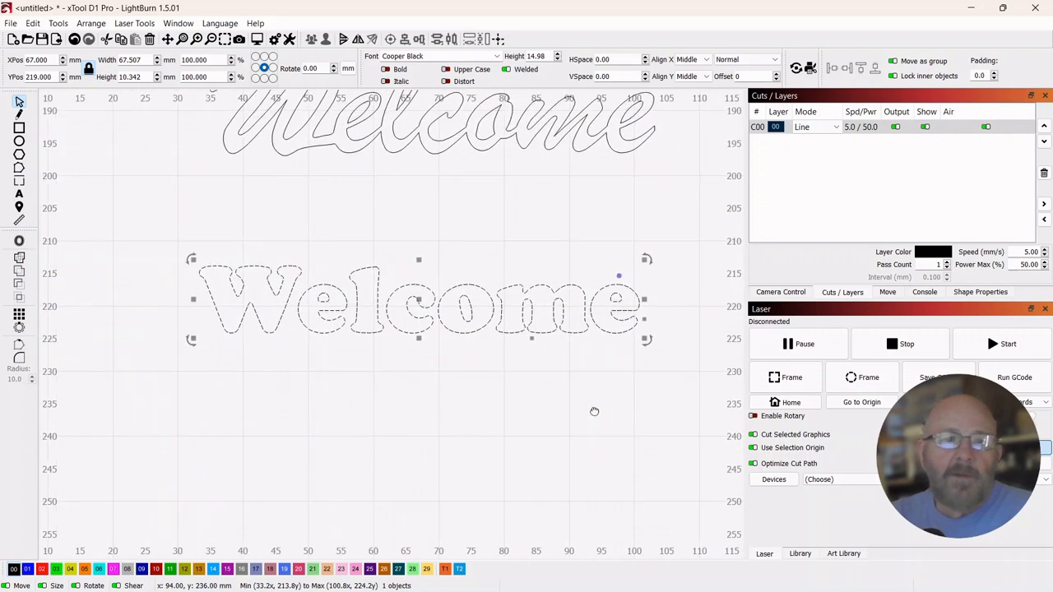
{"action": "left_click", "coordinate": [479, 401]}
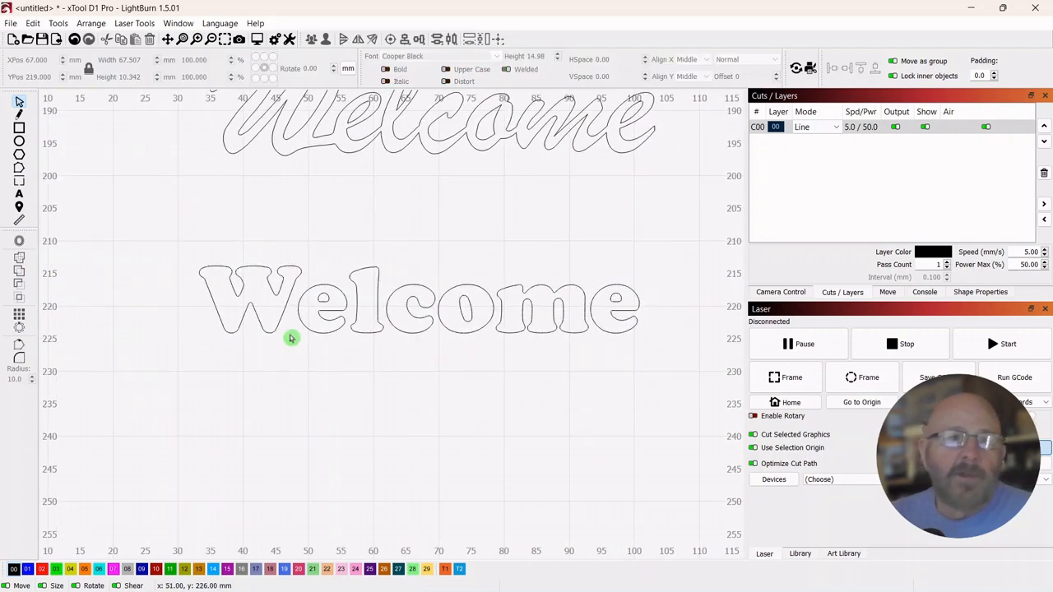
Draw a rectangle about 67 mm wide and 2 mm high overlapping the bottoms of the Cooper Black letters.
{"action": "left_click", "coordinate": [20, 129]}
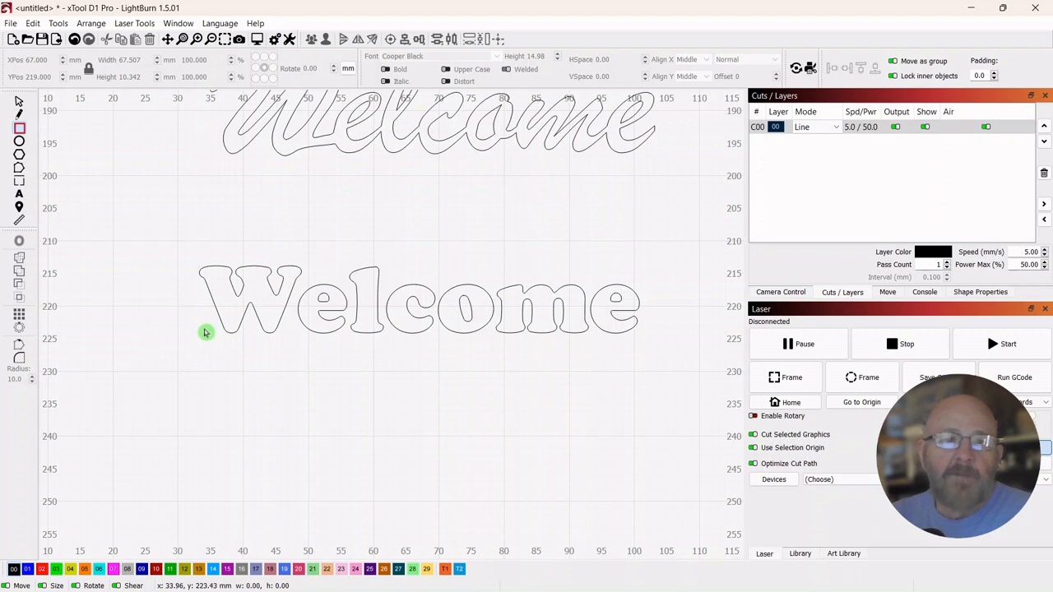
{"action": "mouse_move", "coordinate": [233, 335]}
{"action": "left_mouse_down"}
{"action": "mouse_move", "coordinate": [547, 380]}
{"action": "mouse_move", "coordinate": [652, 366]}
{"action": "mouse_move", "coordinate": [652, 344]}
{"action": "left_mouse_up"}
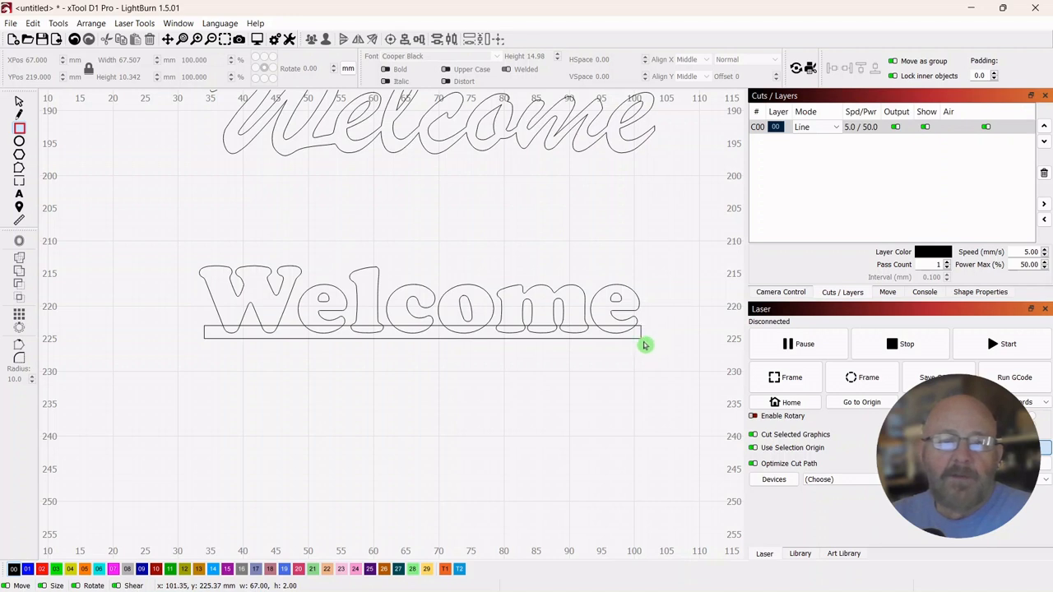
{"action": "left_click_drag", "start_coordinate": [644, 344], "coordinate": [644, 344]}
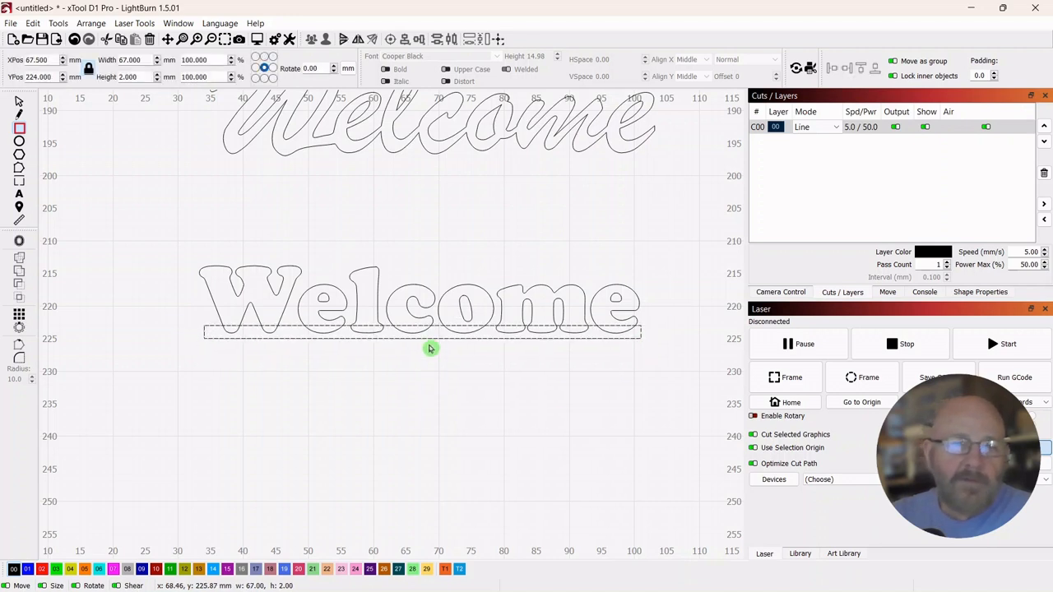
Lower the rectangle's upper edge so the bar is about 1.5 mm high and still overlaps the letter bottoms.
{"action": "left_click", "coordinate": [19, 101]}
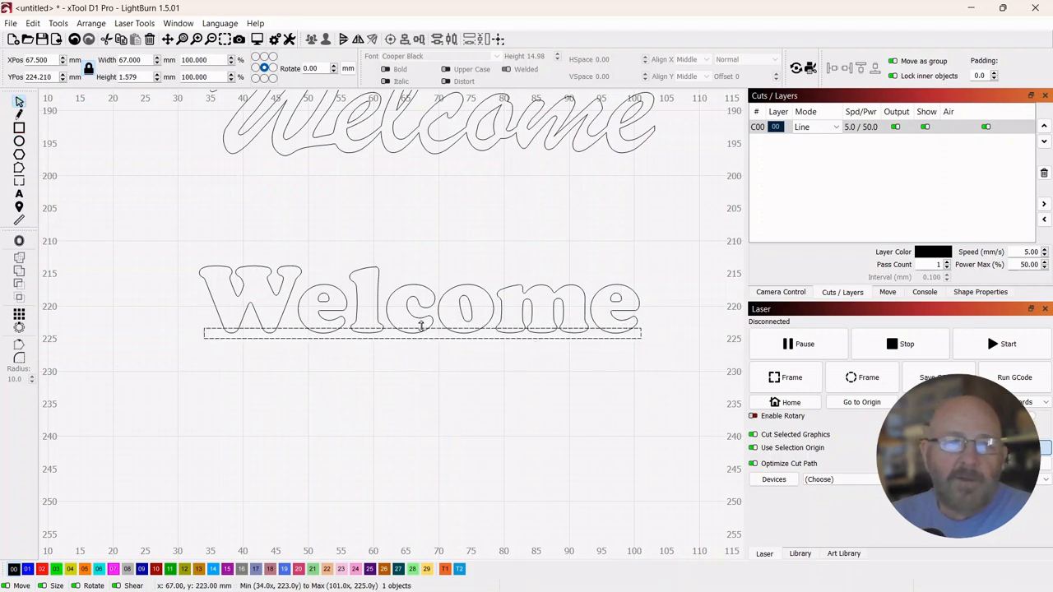
{"action": "left_click_drag", "start_coordinate": [421, 324], "coordinate": [422, 303]}
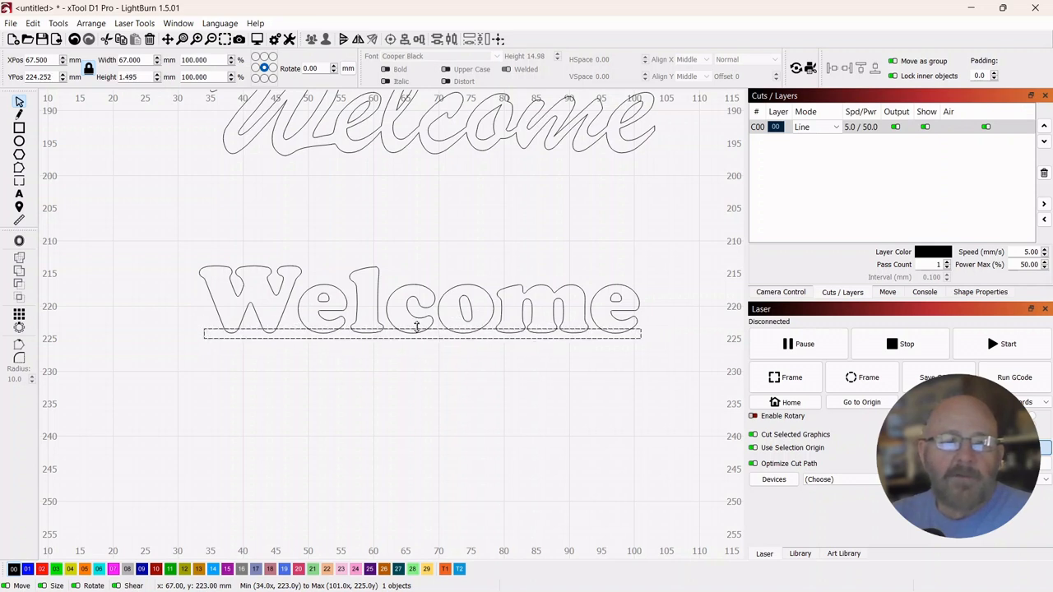
{"action": "left_click_drag", "start_coordinate": [417, 327], "coordinate": [417, 328]}
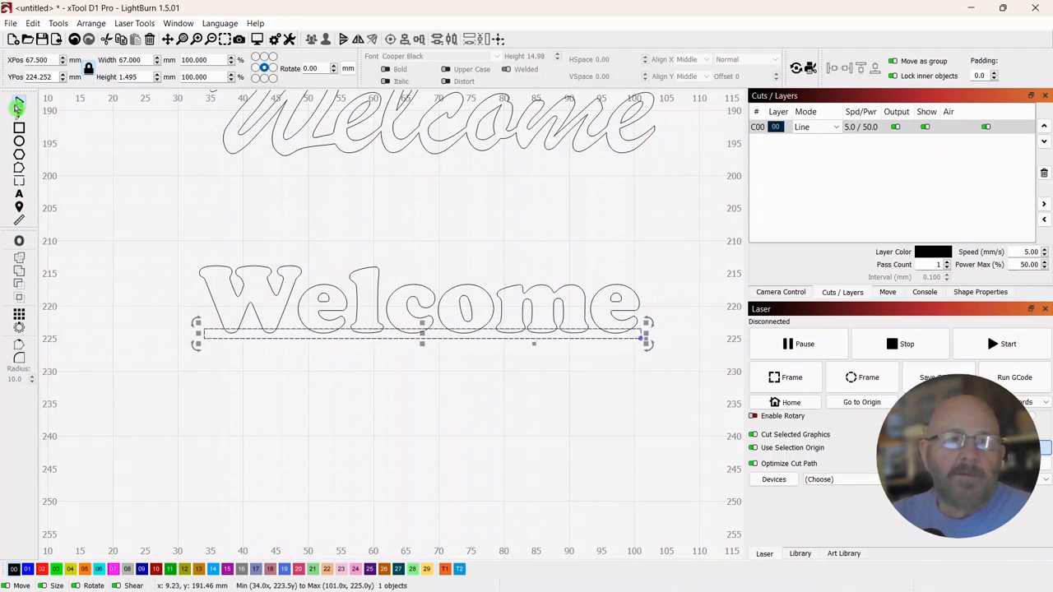
Weld the Cooper Black Welcome and the bar beneath it into one connected shape.
{"action": "left_click", "coordinate": [366, 216]}
{"action": "left_click_drag", "start_coordinate": [621, 260], "coordinate": [503, 280]}
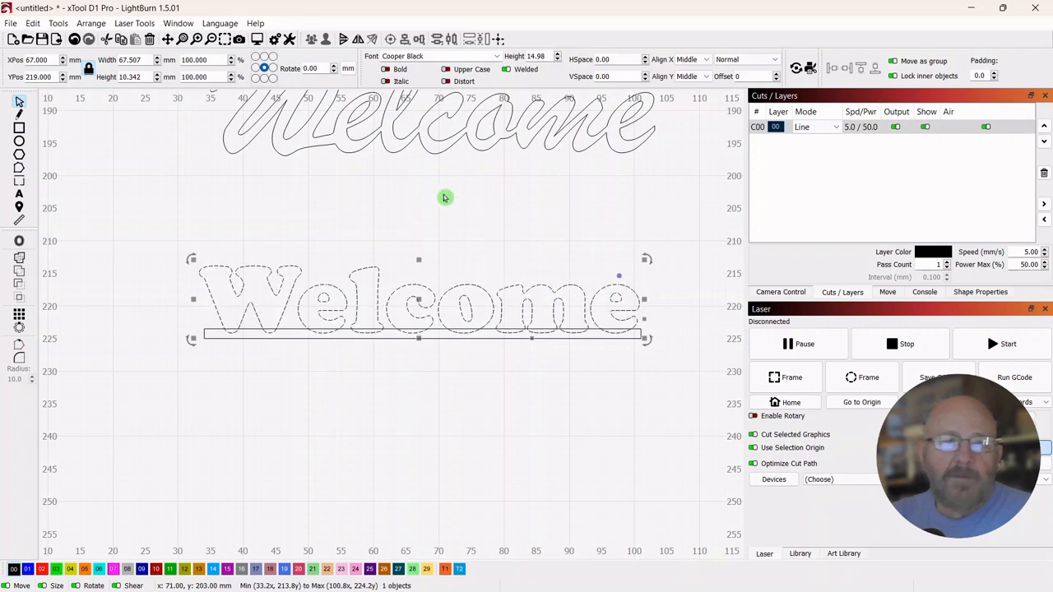
{"action": "left_click", "coordinate": [403, 202]}
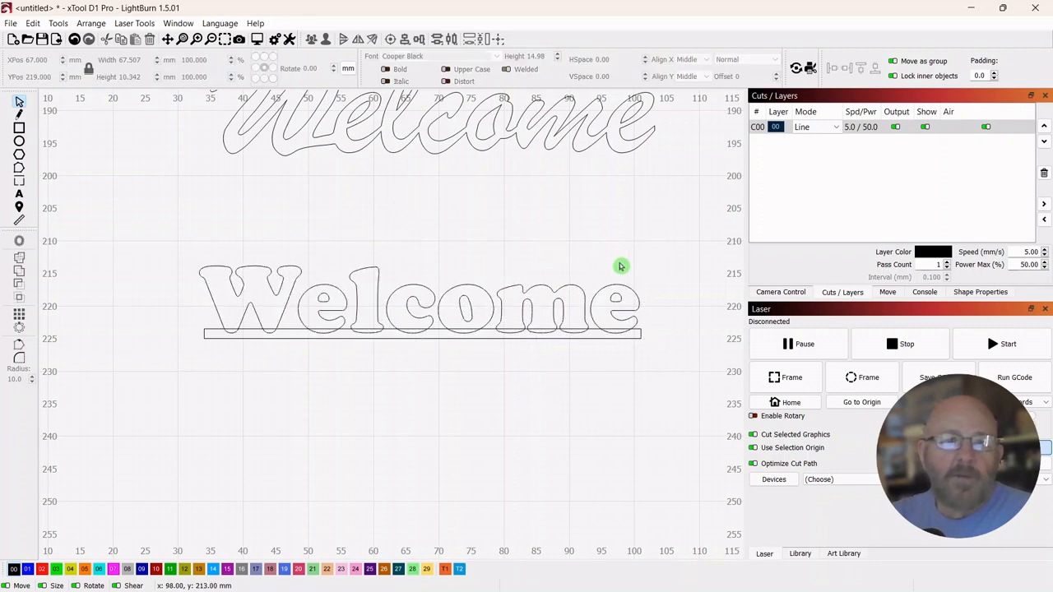
{"action": "left_click_drag", "start_coordinate": [606, 258], "coordinate": [321, 288]}
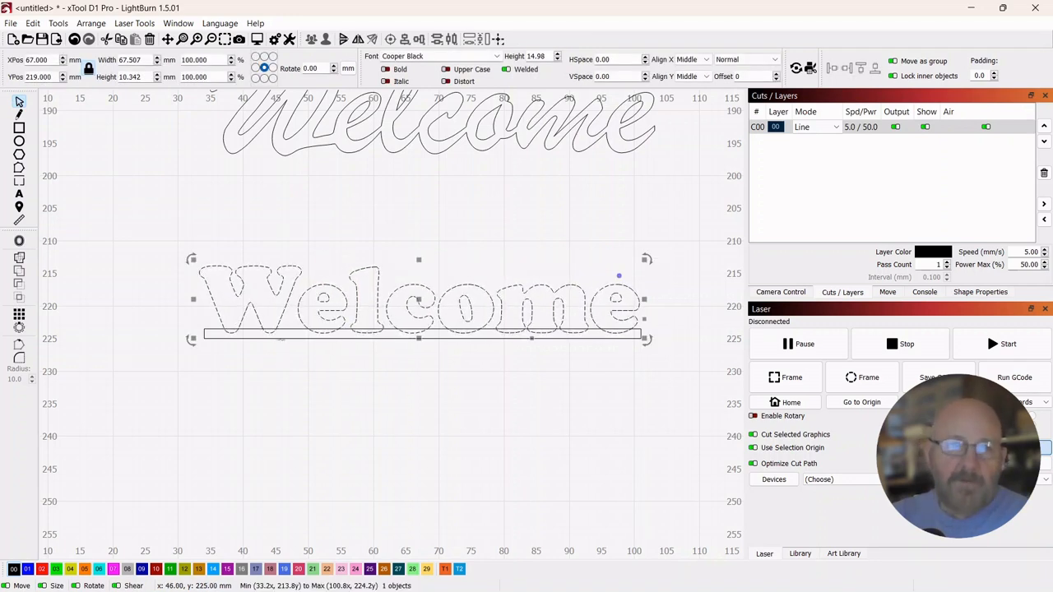
{"action": "left_click", "coordinate": [282, 337], "text": "shift"}
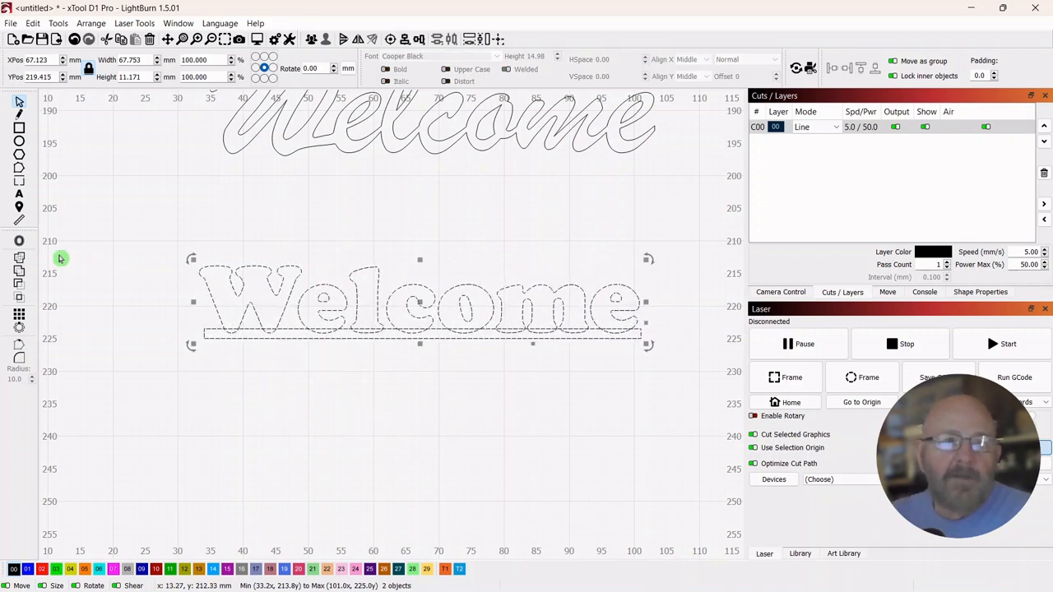
{"action": "left_click", "coordinate": [20, 259]}
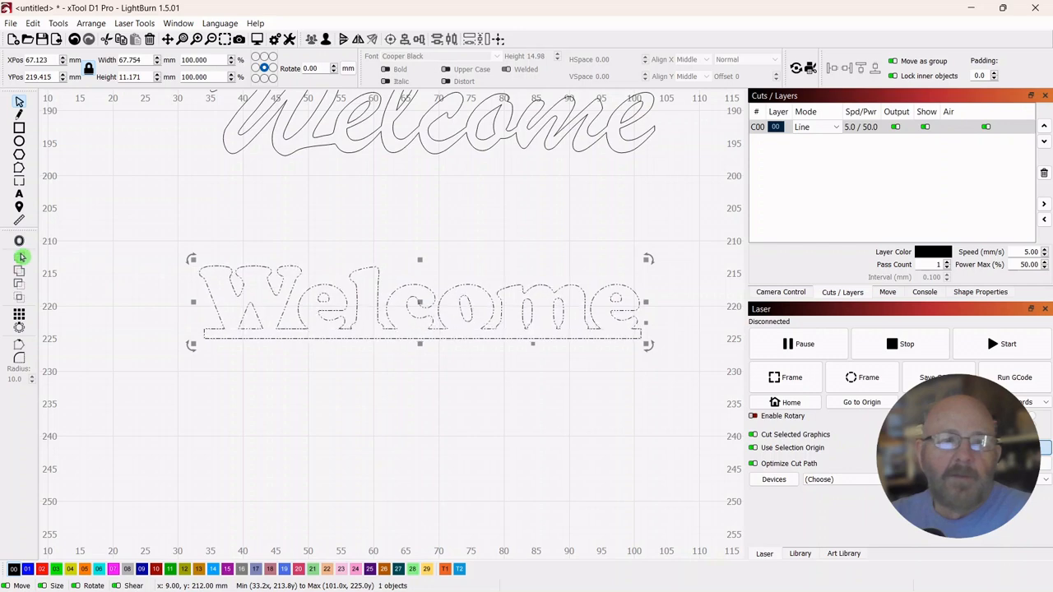
{"action": "left_click", "coordinate": [409, 392]}
{"action": "scroll", "coordinate": [409, 392], "scroll_direction": "down", "scroll_amount": 3}
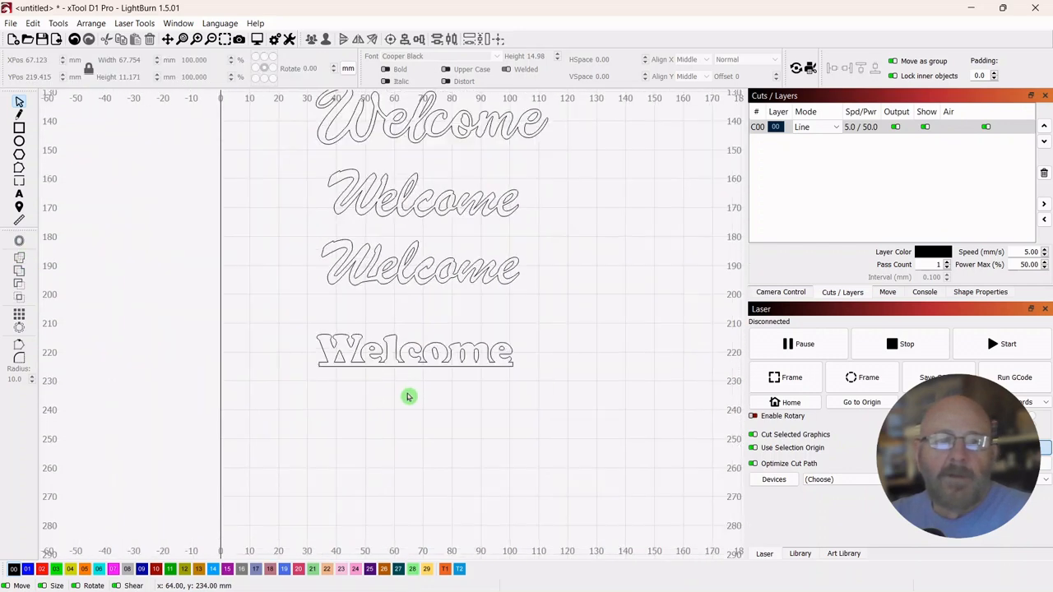
Move the welded Cooper Black Welcome away from the script versions, to X 239, Y 173 mm.
{"action": "left_click", "coordinate": [369, 375]}
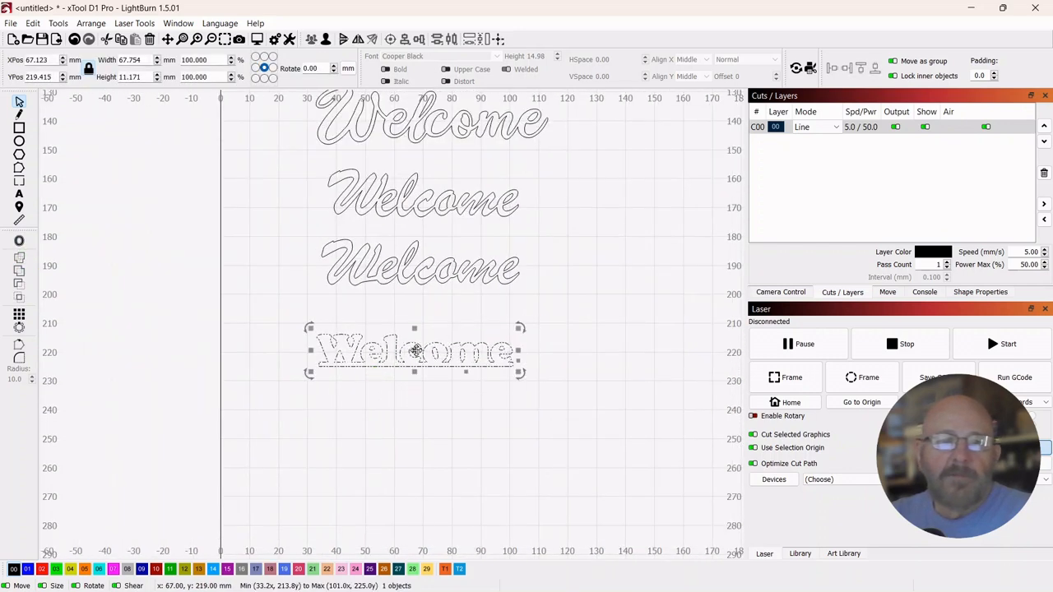
{"action": "left_click_drag", "start_coordinate": [414, 353], "coordinate": [376, 337]}
{"action": "left_click", "coordinate": [477, 395]}
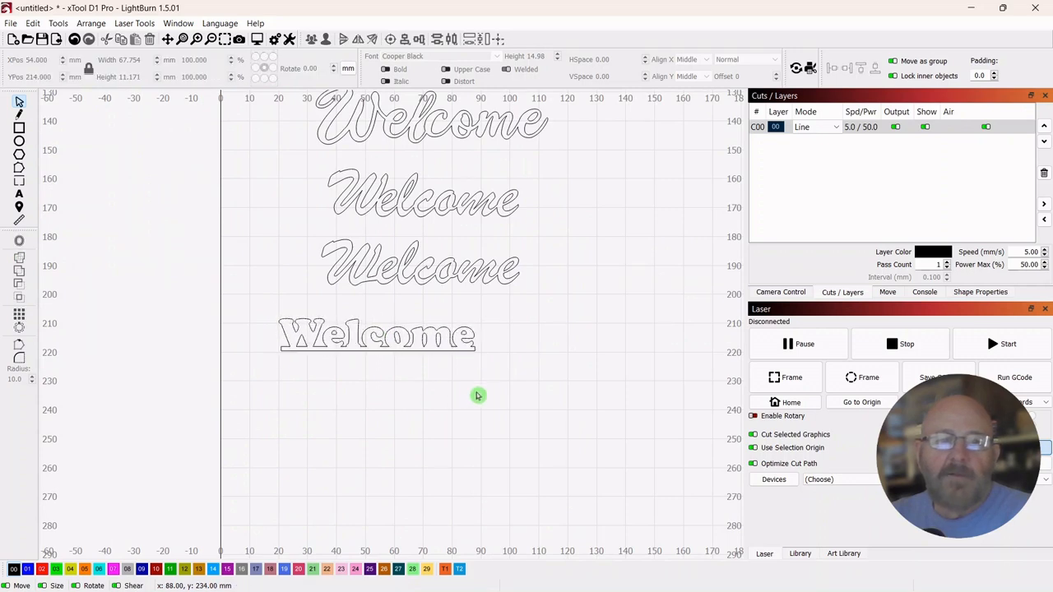
{"action": "scroll", "coordinate": [463, 395], "scroll_direction": "down", "scroll_amount": 3}
{"action": "left_click_drag", "start_coordinate": [573, 348], "coordinate": [354, 338]}
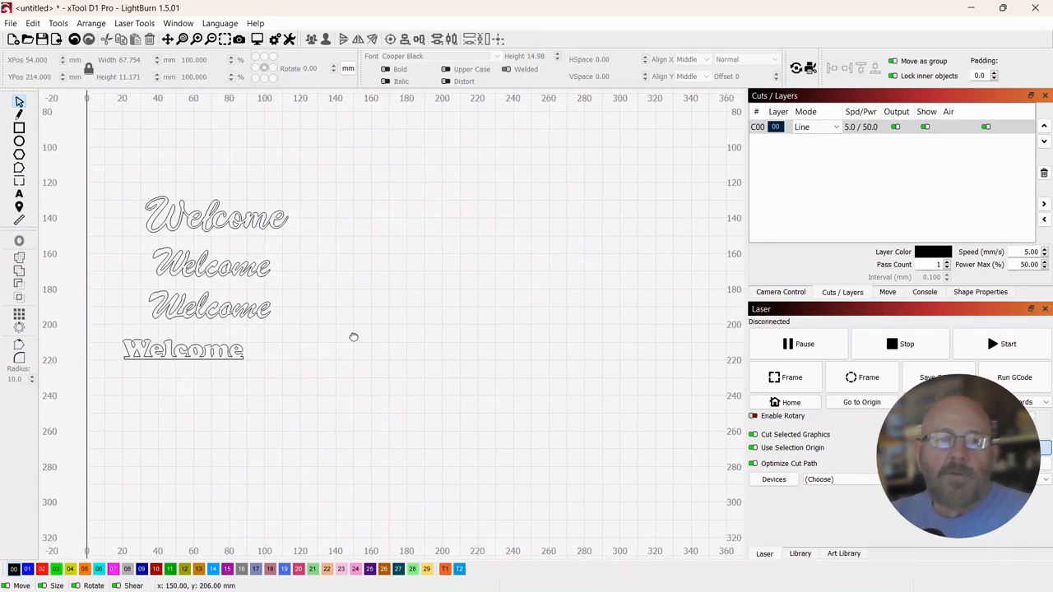
{"action": "left_click", "coordinate": [146, 353]}
{"action": "left_click_drag", "start_coordinate": [181, 349], "coordinate": [512, 281]}
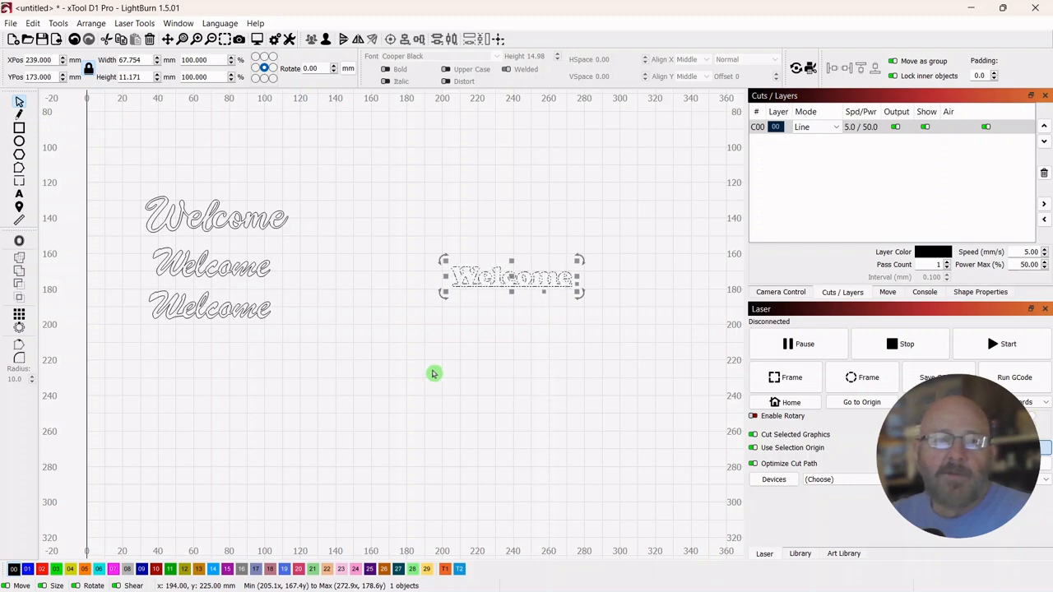
{"action": "scroll", "coordinate": [513, 343], "scroll_direction": "up", "scroll_amount": 5}
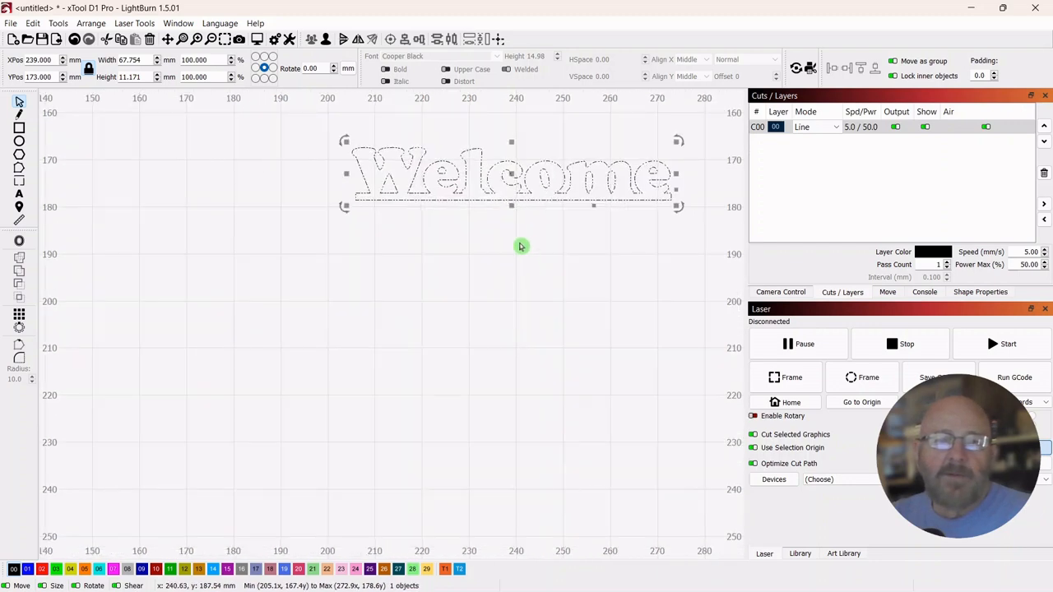
{"action": "scroll", "coordinate": [520, 313], "scroll_direction": "down", "scroll_amount": 3}
{"action": "scroll", "coordinate": [520, 313], "scroll_direction": "down", "scroll_amount": 1}
{"action": "left_click_drag", "start_coordinate": [578, 182], "coordinate": [540, 237]}
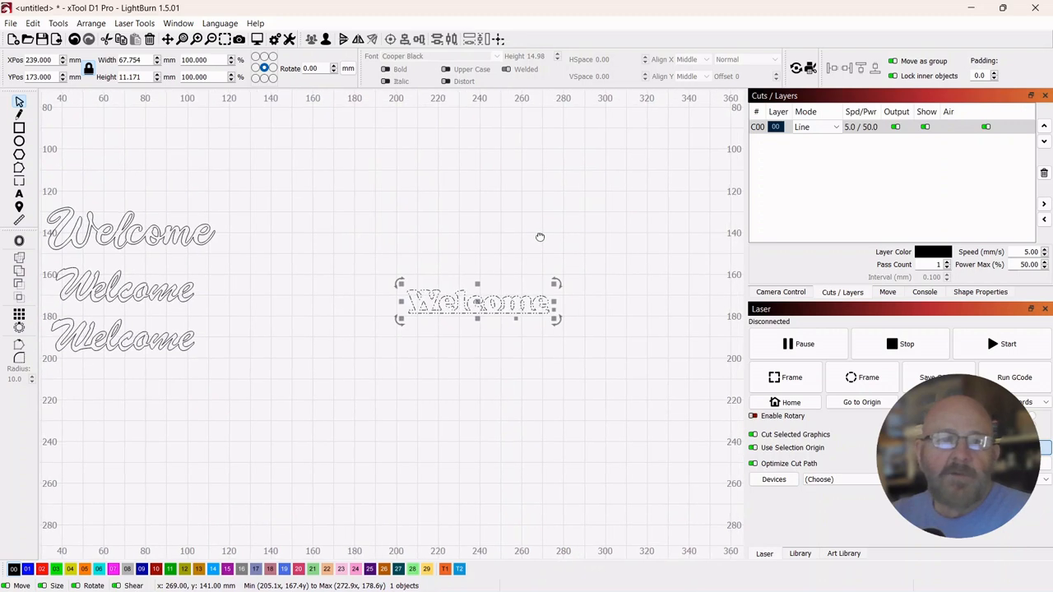
{"action": "left_click", "coordinate": [474, 385]}
Draw a circle about 84 mm in diameter around the welded Welcome, centred at about X 239, Y 176 mm.
{"action": "scroll", "coordinate": [378, 356], "scroll_direction": "down", "scroll_amount": 2}
{"action": "left_click_drag", "start_coordinate": [417, 380], "coordinate": [453, 353]}
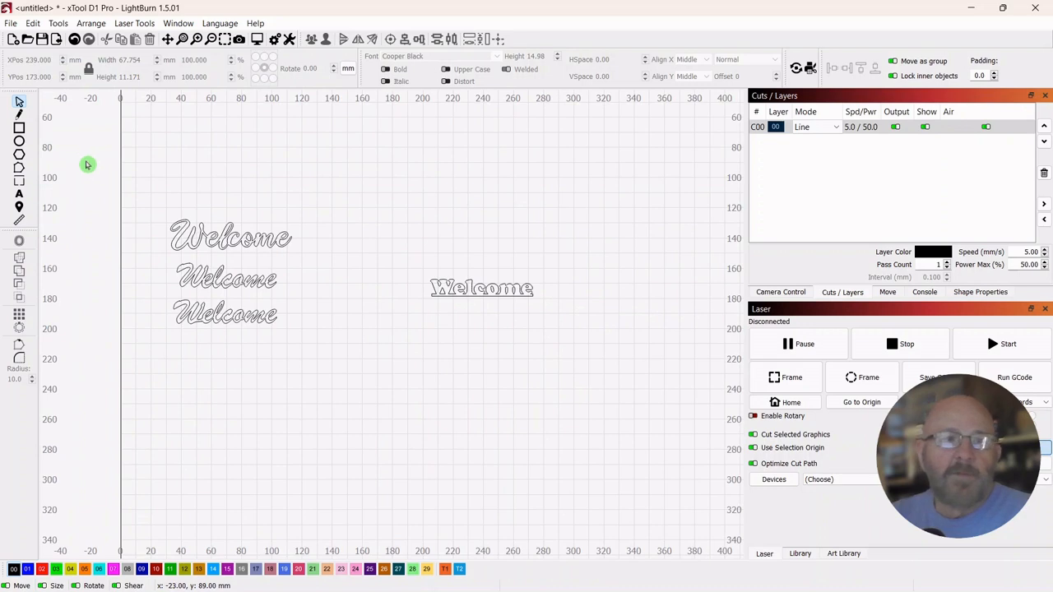
{"action": "left_click", "coordinate": [19, 142]}
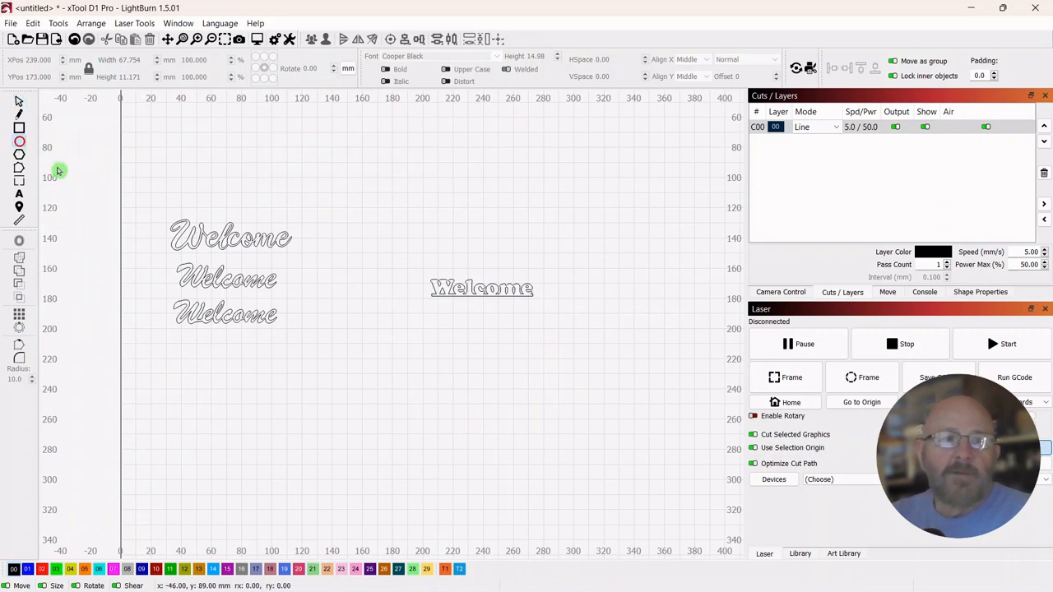
{"action": "scroll", "coordinate": [422, 241], "scroll_direction": "up", "scroll_amount": 2}
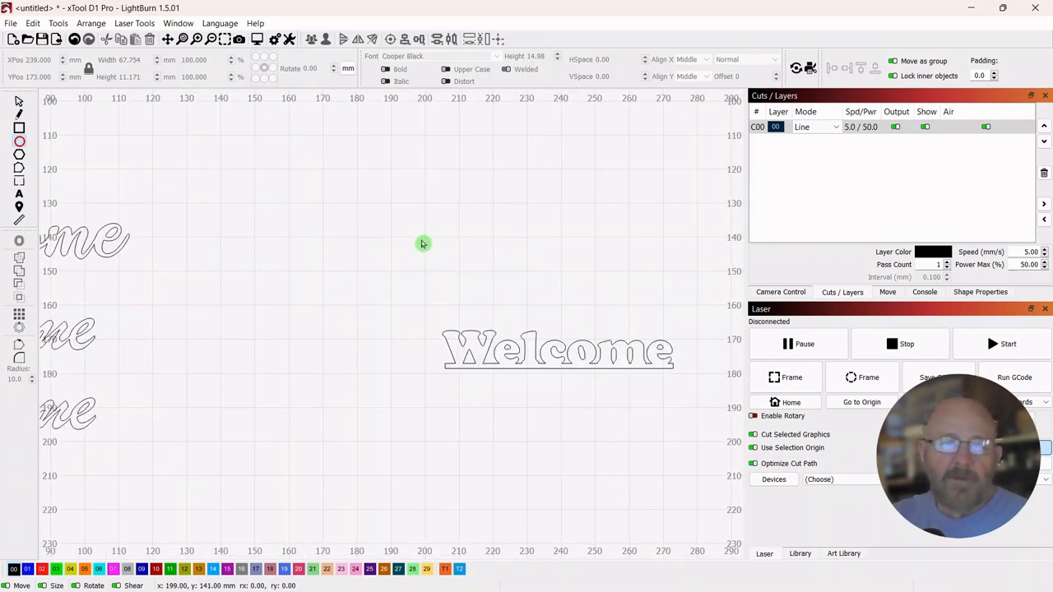
{"action": "scroll", "coordinate": [423, 242], "scroll_direction": "down", "scroll_amount": 1}
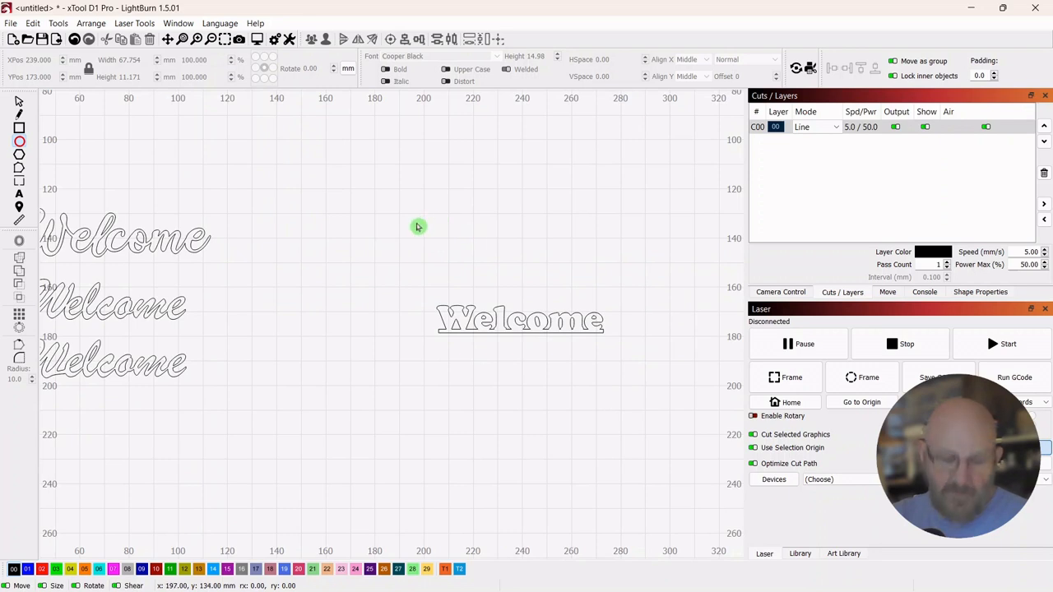
{"action": "left_click_drag", "start_coordinate": [417, 226], "coordinate": [625, 399]}
Offset the circle 4 mm inward with the Corner style and Outer shapes only, keeping the original circle.
{"action": "left_click", "coordinate": [19, 100]}
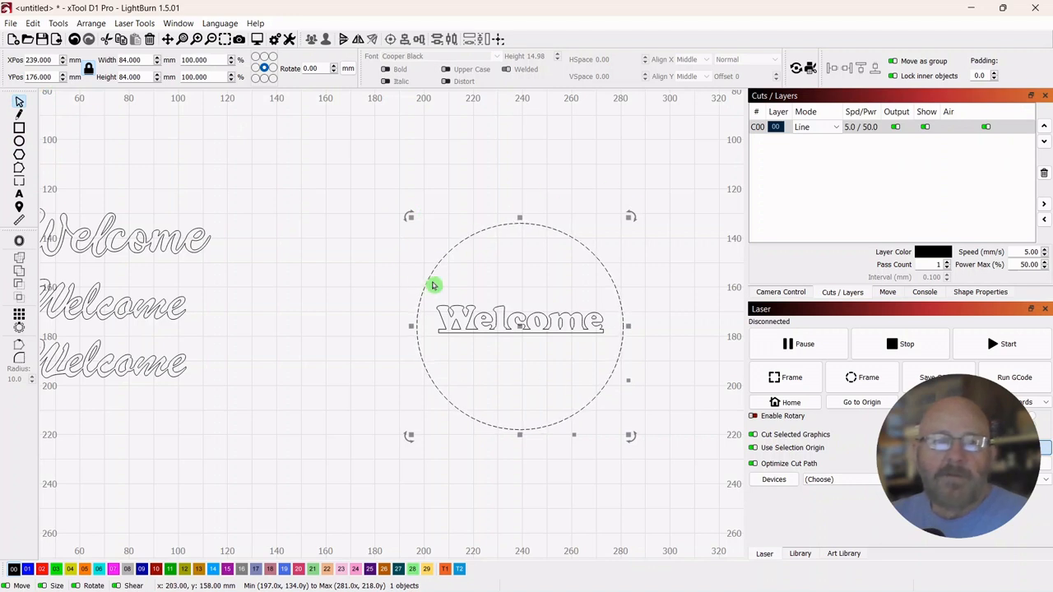
{"action": "left_click", "coordinate": [20, 244]}
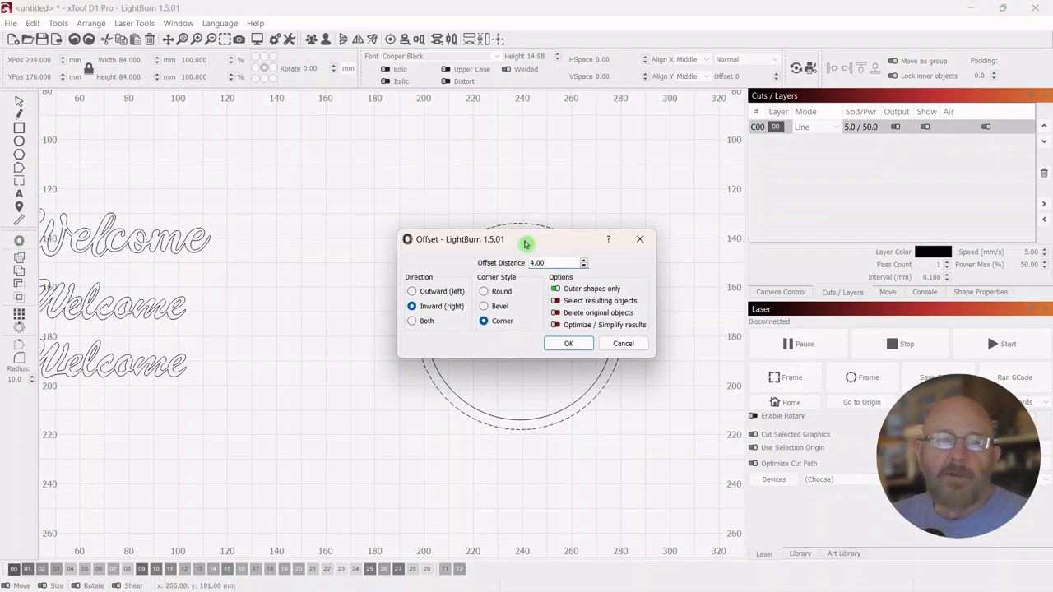
{"action": "left_click_drag", "start_coordinate": [524, 243], "coordinate": [286, 132]}
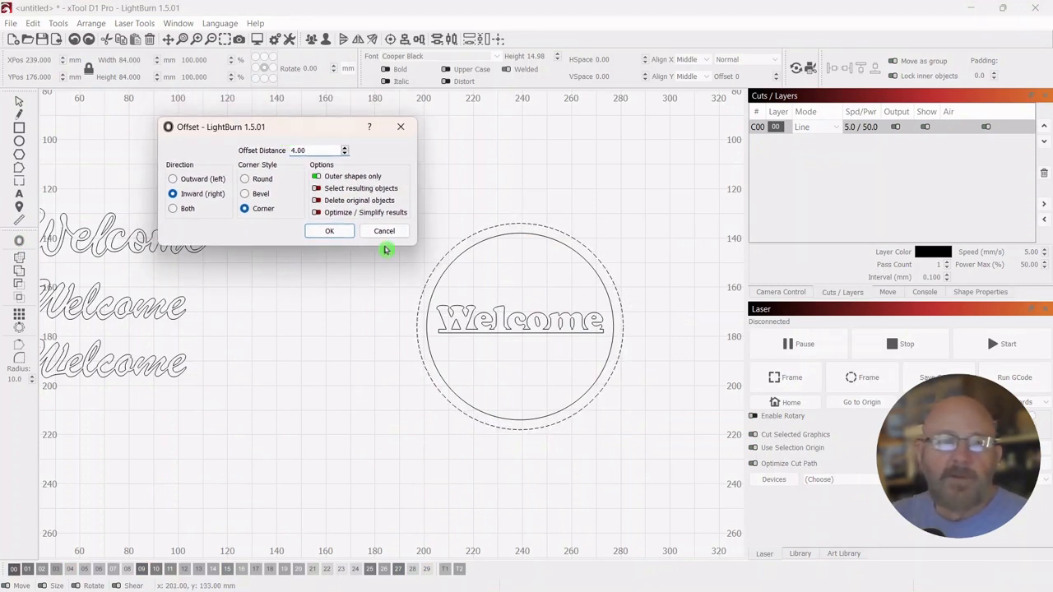
{"action": "left_click", "coordinate": [323, 234]}
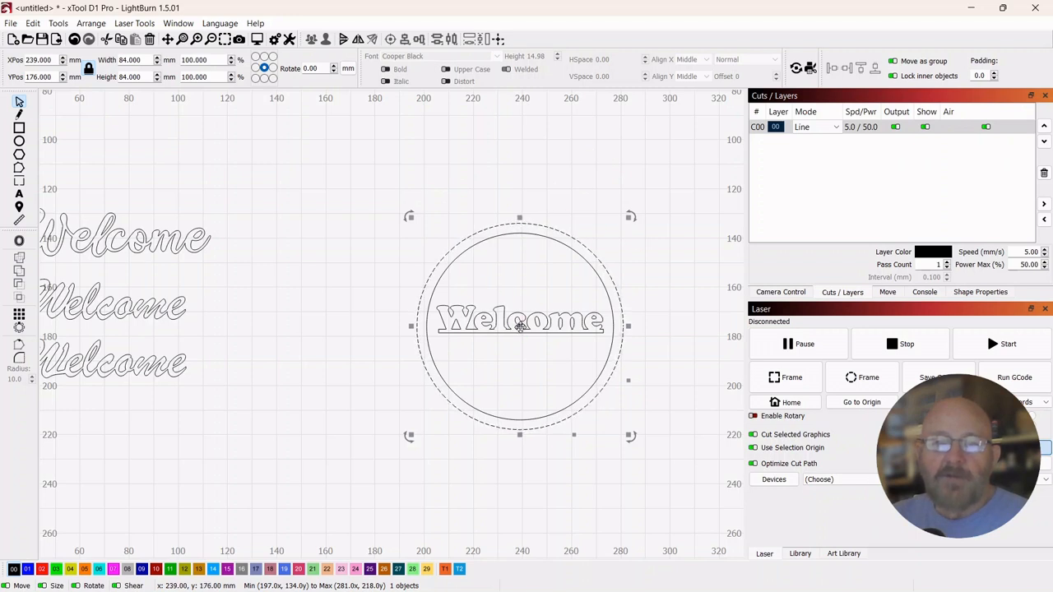
Try moving the outer circle on its own to X 217, Y 166 mm, and undo that move.
{"action": "left_click_drag", "start_coordinate": [520, 326], "coordinate": [466, 303]}
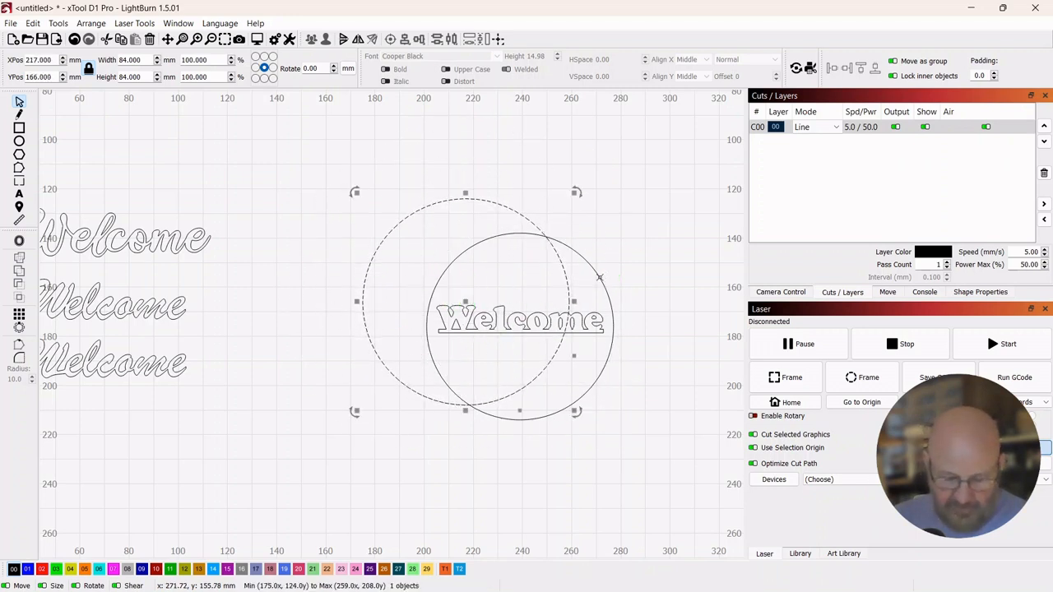
{"action": "key", "text": "ctrl+z"}
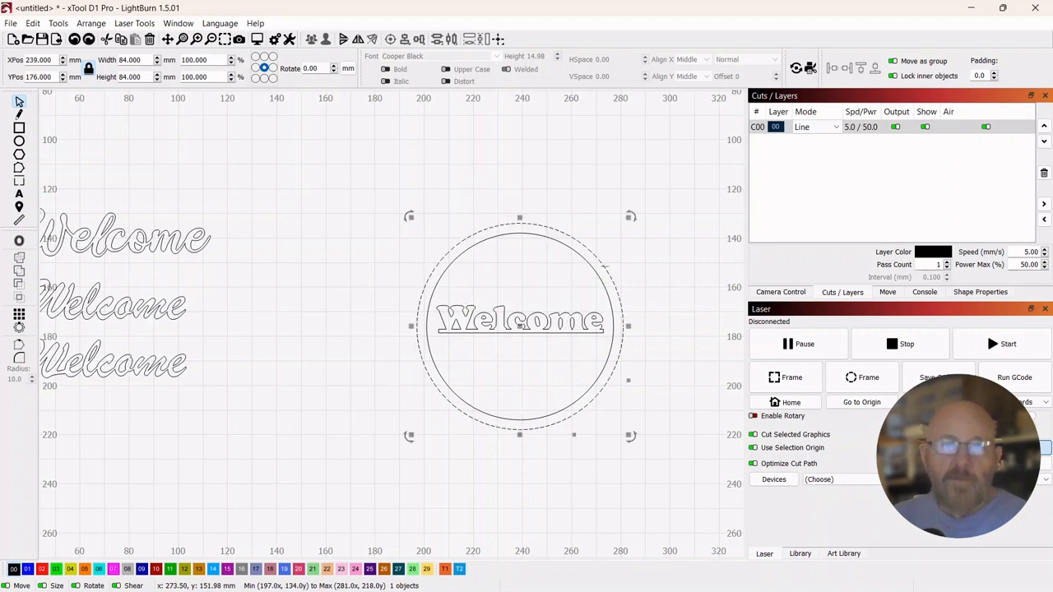
{"action": "left_click", "coordinate": [390, 210]}
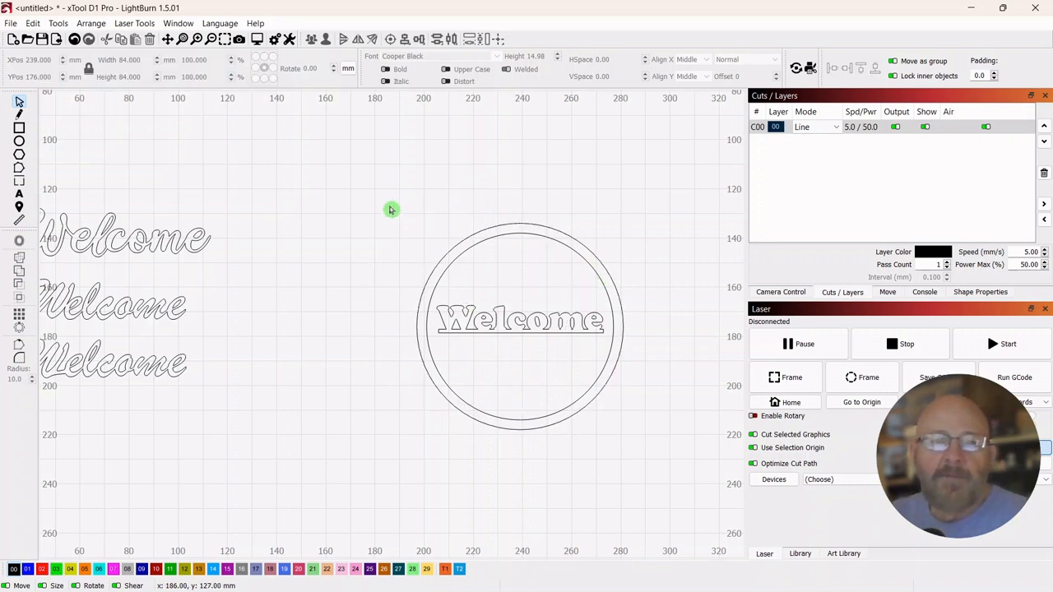
Group the outer and inner circles around the Welcome into one ring.
{"action": "left_click", "coordinate": [595, 266]}
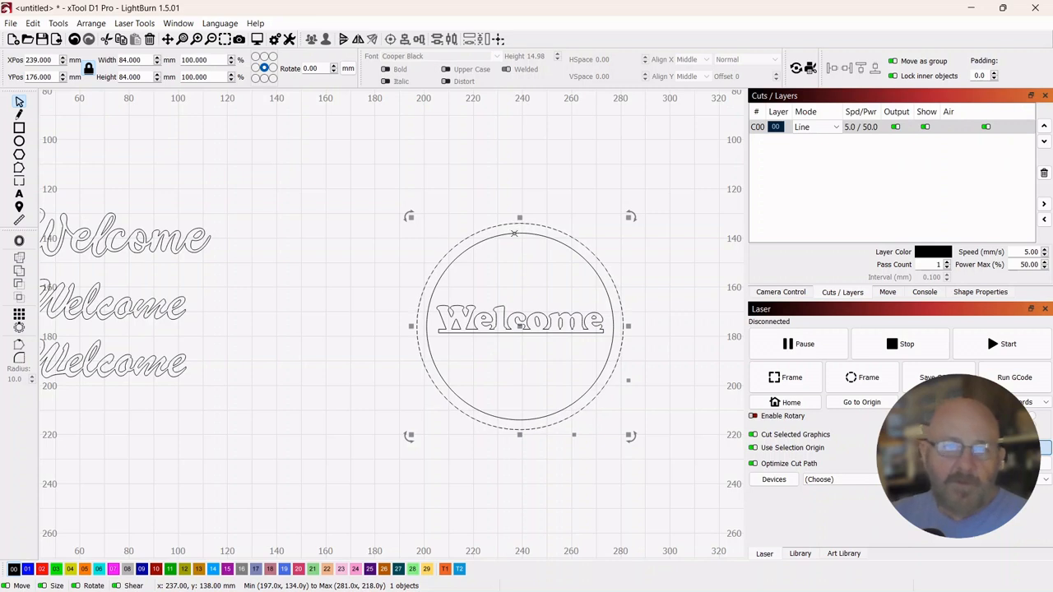
{"action": "left_click", "coordinate": [515, 233], "text": "shift"}
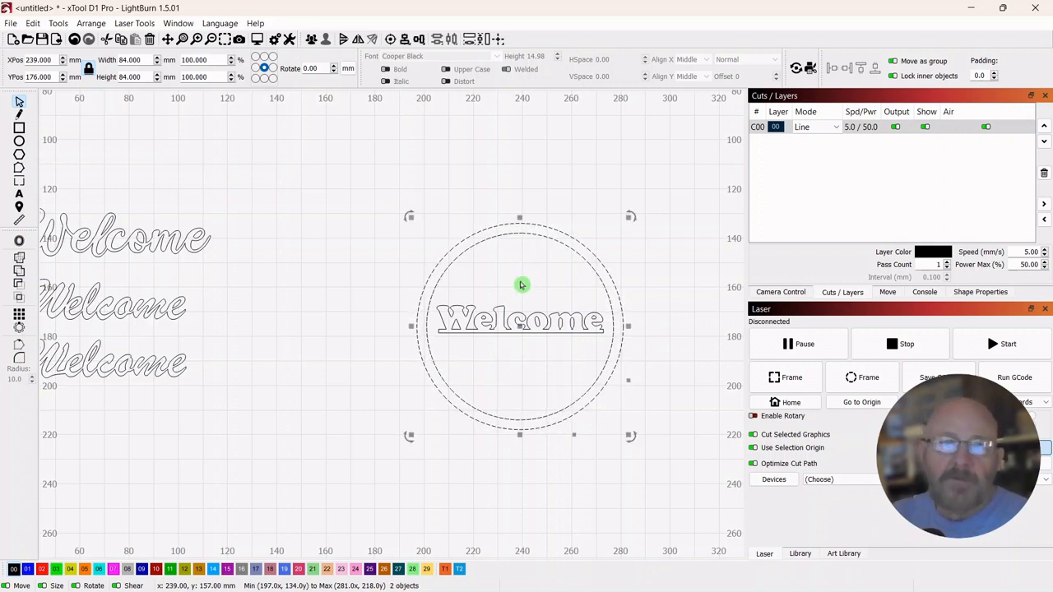
{"action": "left_click", "coordinate": [312, 41]}
{"action": "left_click", "coordinate": [432, 184]}
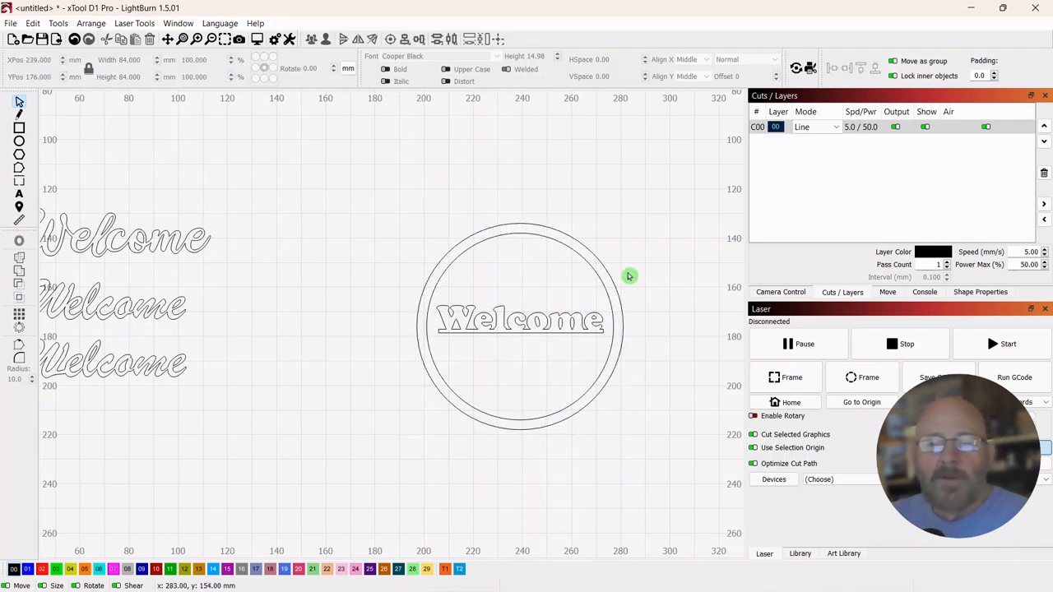
Align the centres of the welded Welcome and the grouped ring so the word sits in the middle of the ring.
{"action": "left_click", "coordinate": [569, 251]}
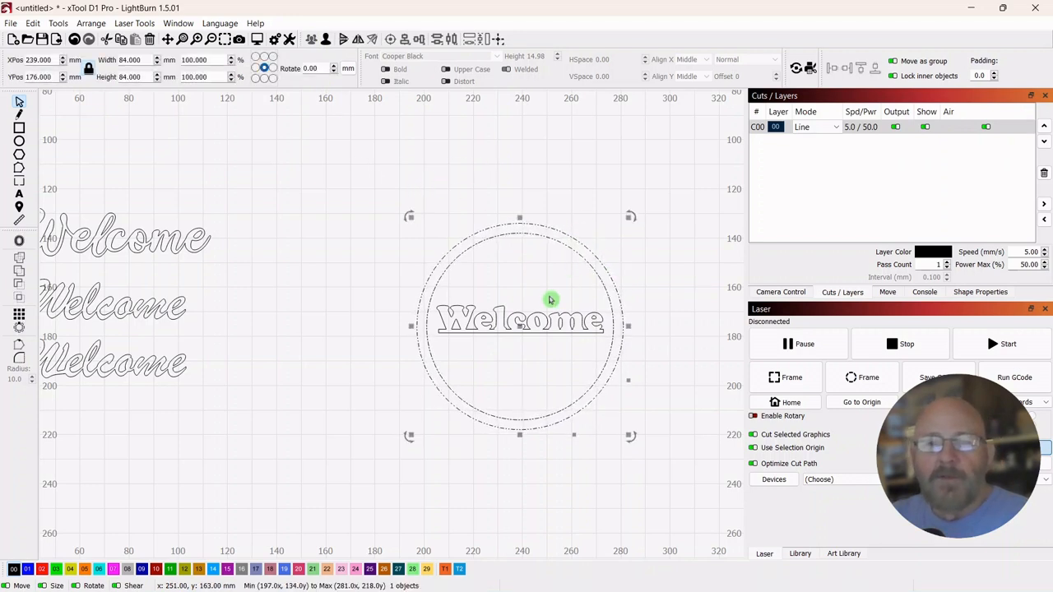
{"action": "left_click_drag", "start_coordinate": [551, 289], "coordinate": [528, 337]}
{"action": "left_click", "coordinate": [593, 158]}
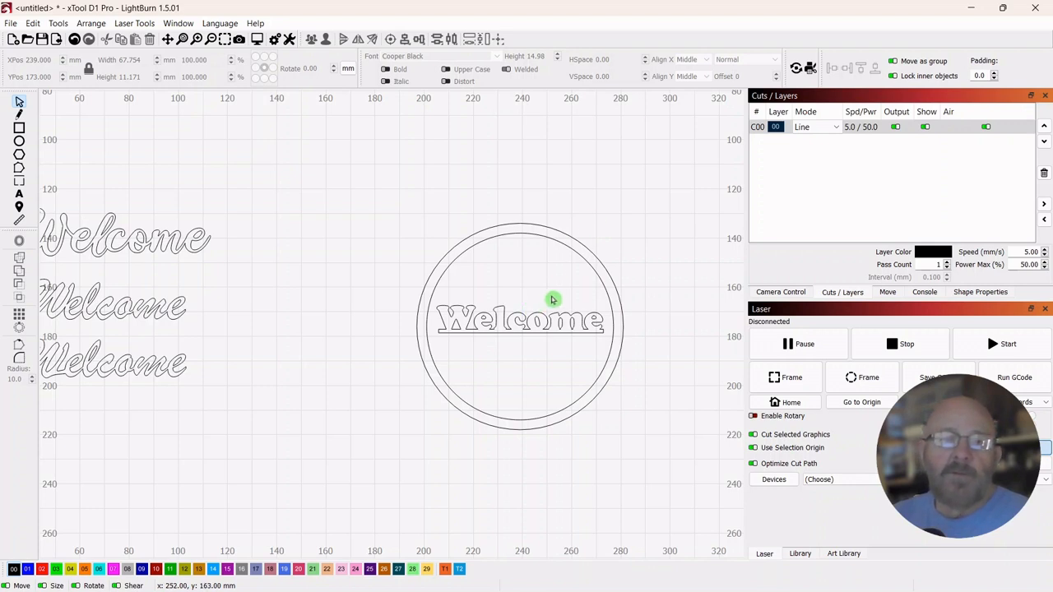
{"action": "left_click", "coordinate": [495, 329]}
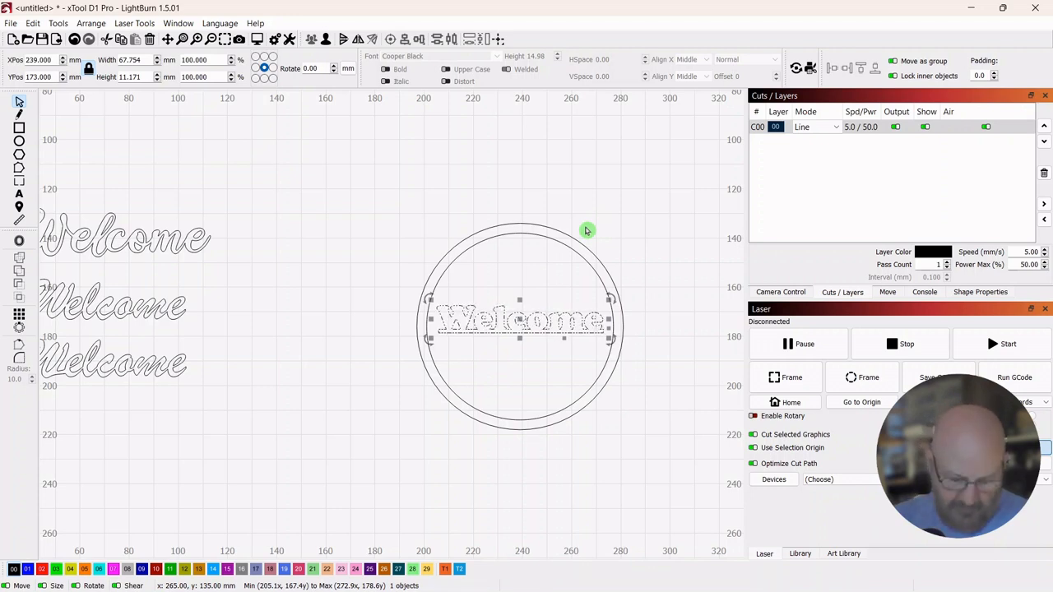
{"action": "left_click", "coordinate": [569, 247], "text": "shift"}
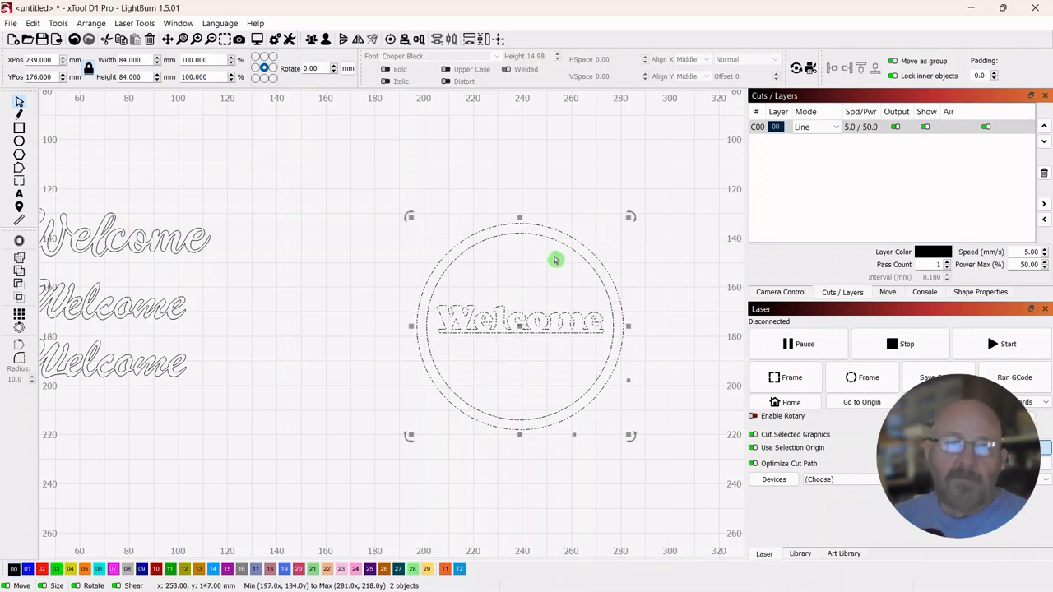
{"action": "left_click", "coordinate": [391, 41]}
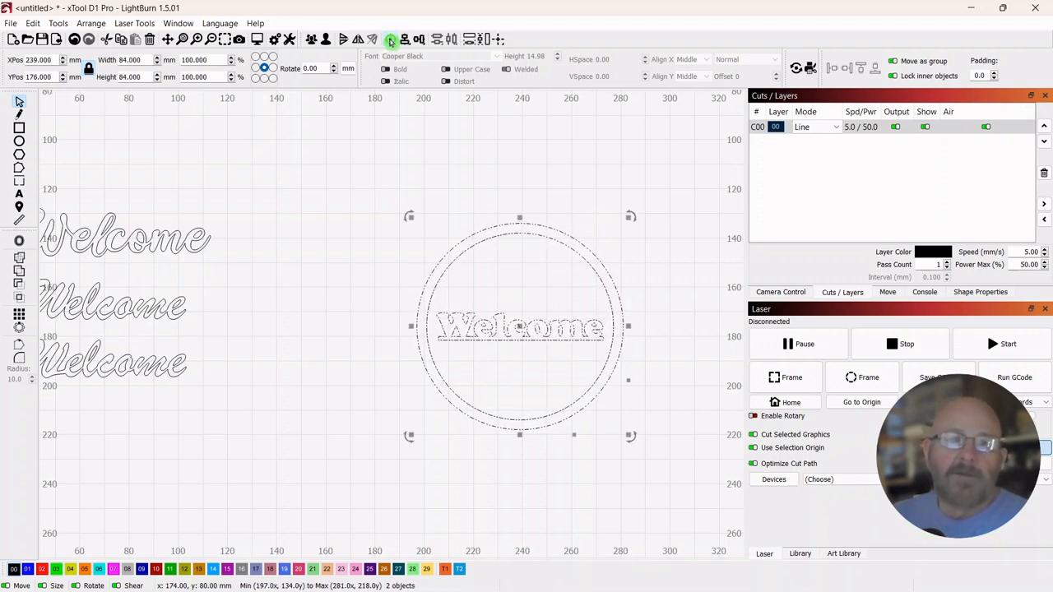
{"action": "left_click", "coordinate": [402, 183]}
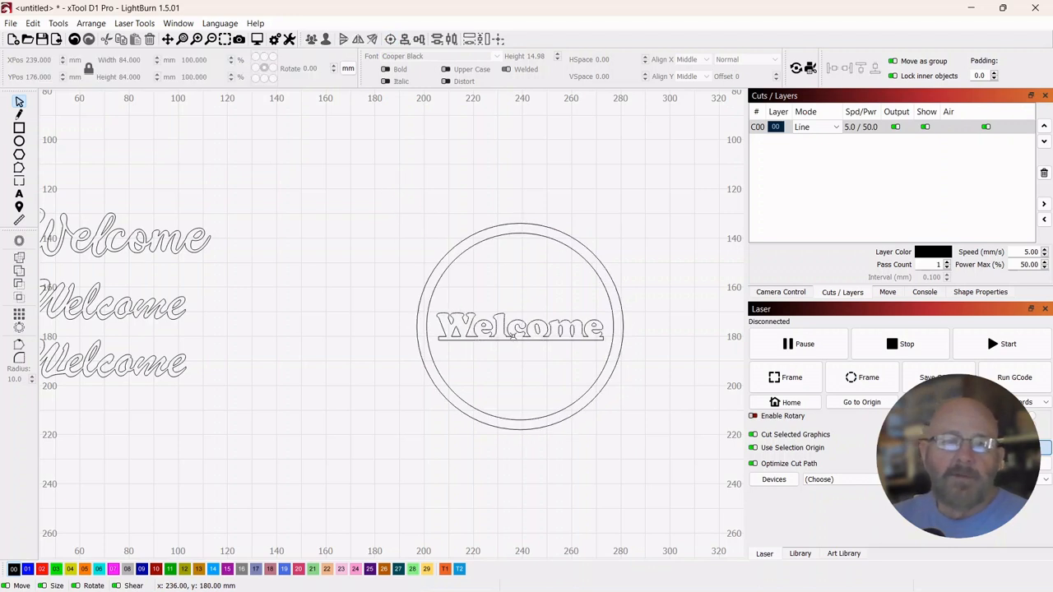
Enlarge the welded Welcome to about 78 × 12 mm so both ends overlap the ring, keeping it centred at about X 239, Y 176 mm.
{"action": "left_click", "coordinate": [529, 349]}
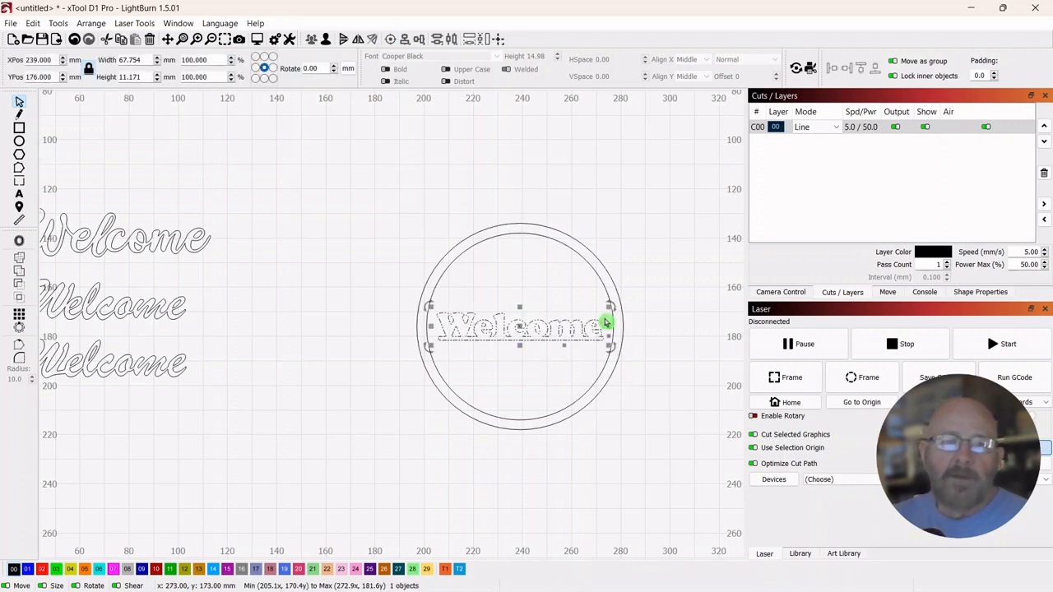
{"action": "left_click_drag", "start_coordinate": [612, 308], "coordinate": [629, 308]}
{"action": "left_click_drag", "start_coordinate": [531, 327], "coordinate": [516, 330]}
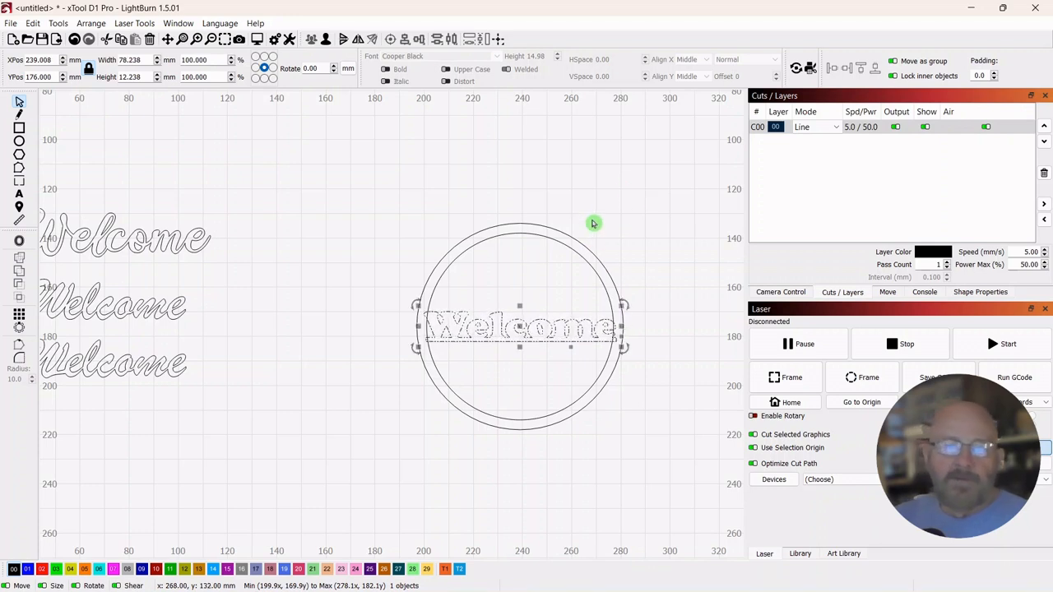
Merge the enlarged Welcome and the ring into one cuttable shape with Boolean Union.
{"action": "left_click", "coordinate": [571, 238], "text": "shift"}
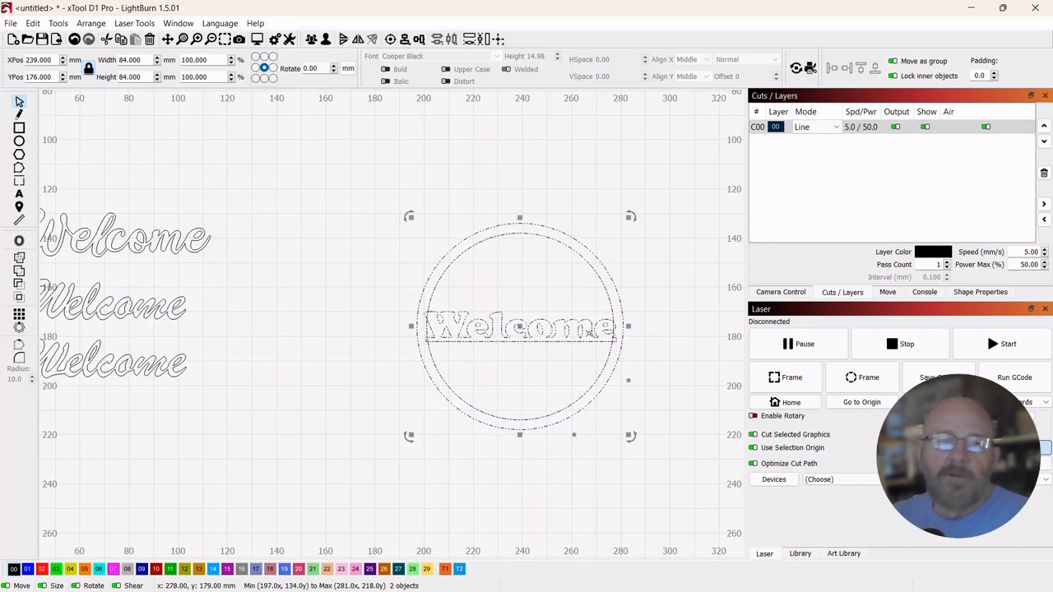
{"action": "left_click", "coordinate": [21, 272]}
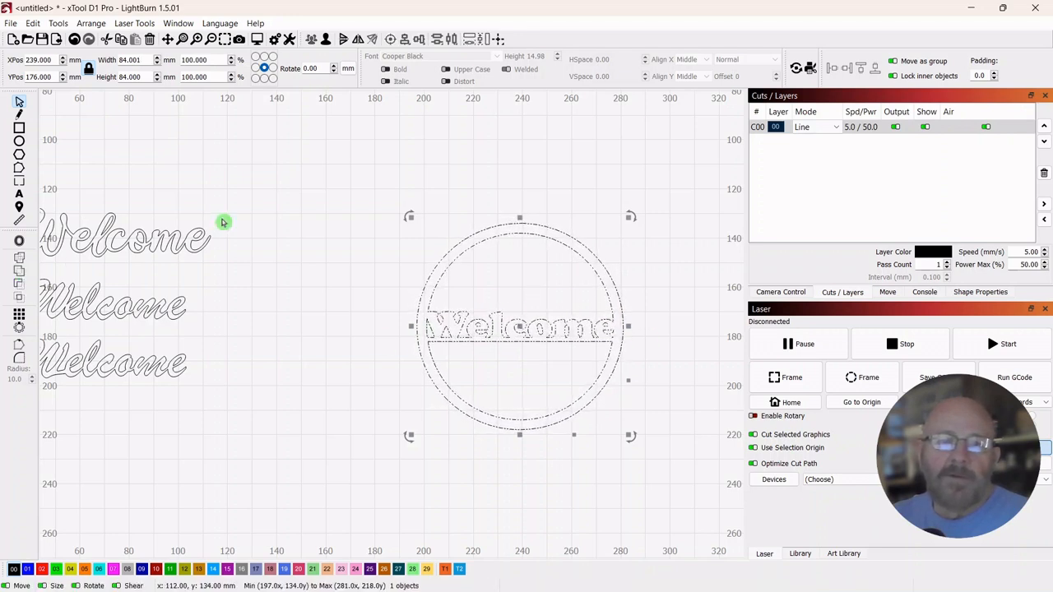
{"action": "left_click", "coordinate": [321, 202]}
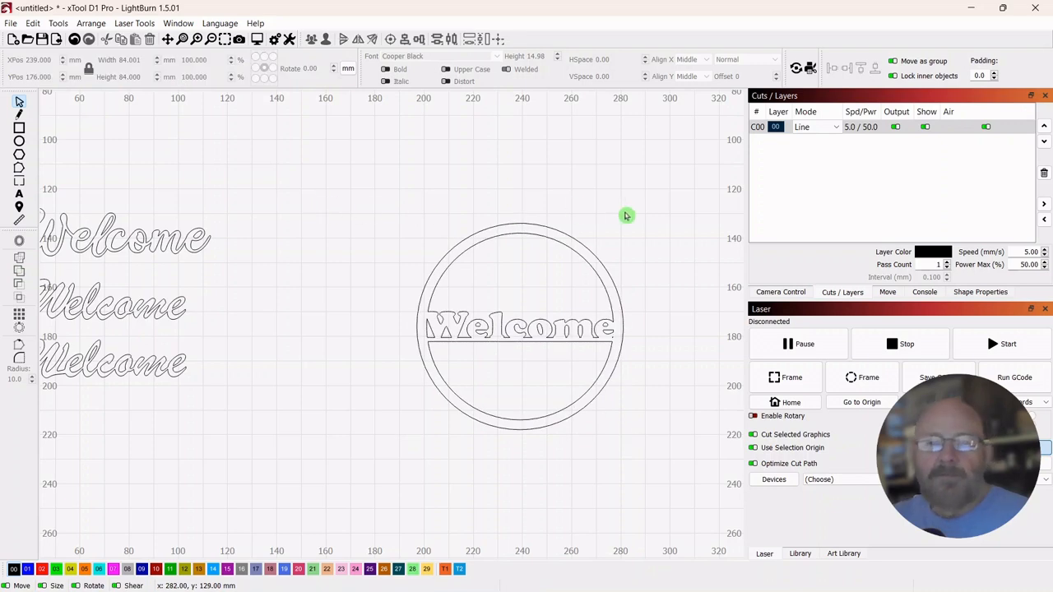
Move the round Welcome sign beside the script texts, centred at about X 170, Y 167 mm.
{"action": "scroll", "coordinate": [625, 215], "scroll_direction": "down", "scroll_amount": 1}
{"action": "scroll", "coordinate": [634, 213], "scroll_direction": "down", "scroll_amount": 1}
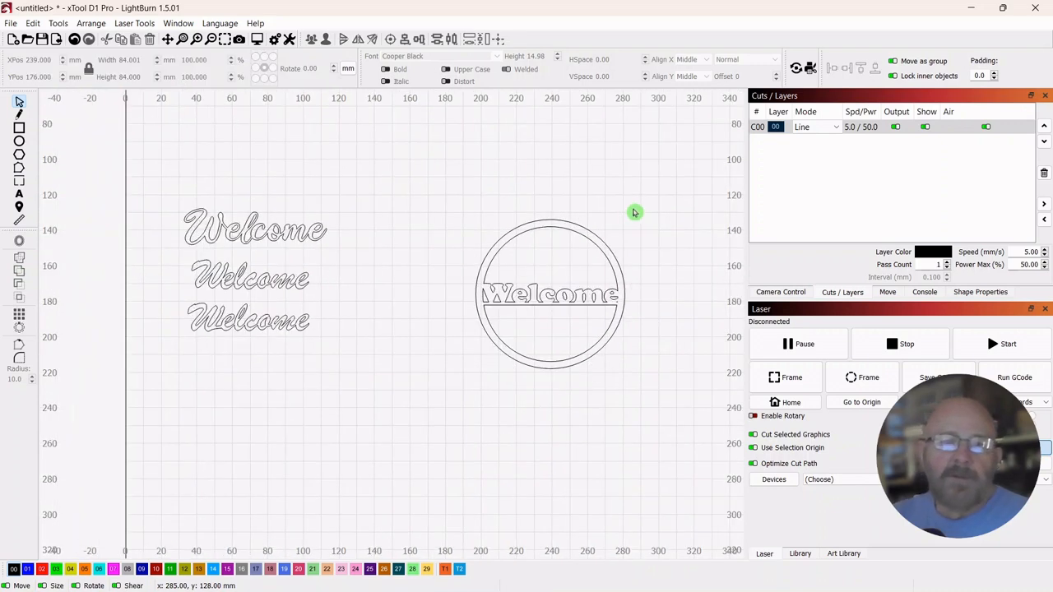
{"action": "left_click_drag", "start_coordinate": [635, 207], "coordinate": [428, 278]}
{"action": "left_click", "coordinate": [392, 263]}
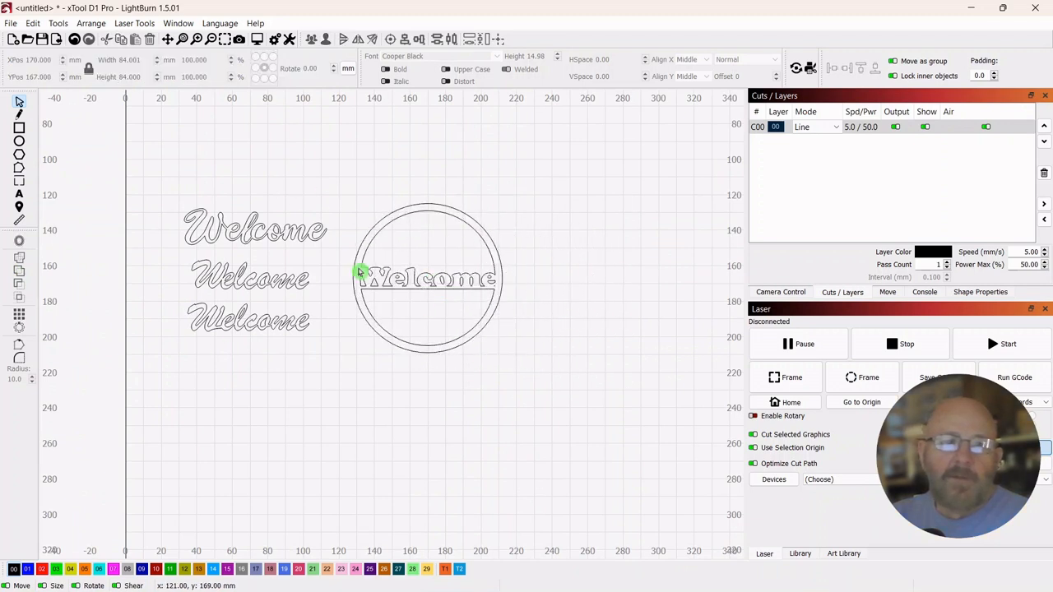